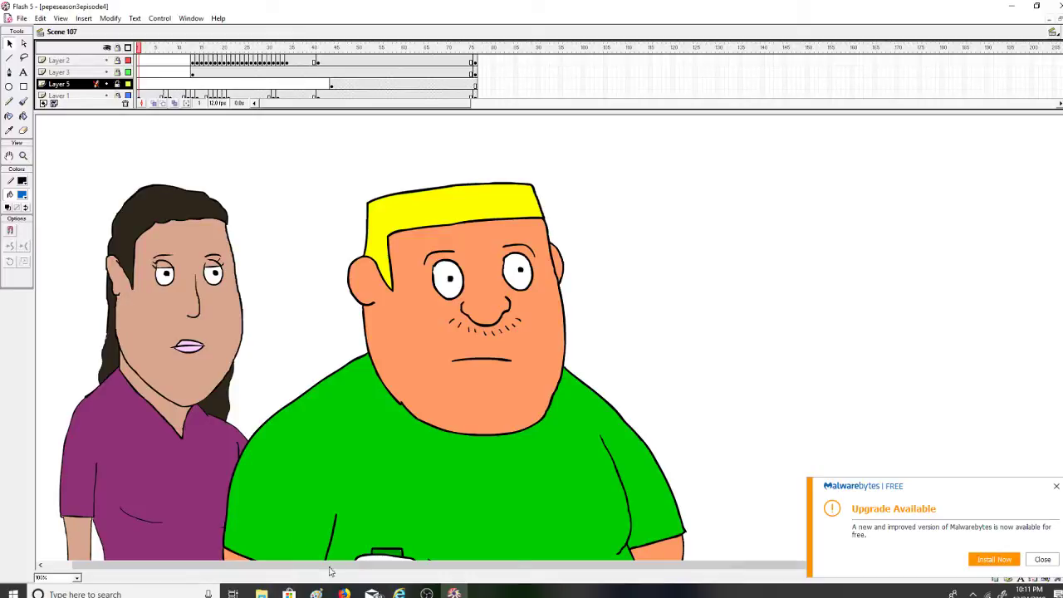
# Switch to the YouTube live dashboard and examine the stream's status and health entries, also checking the broadcast in OBS
pyautogui.click(344, 593)
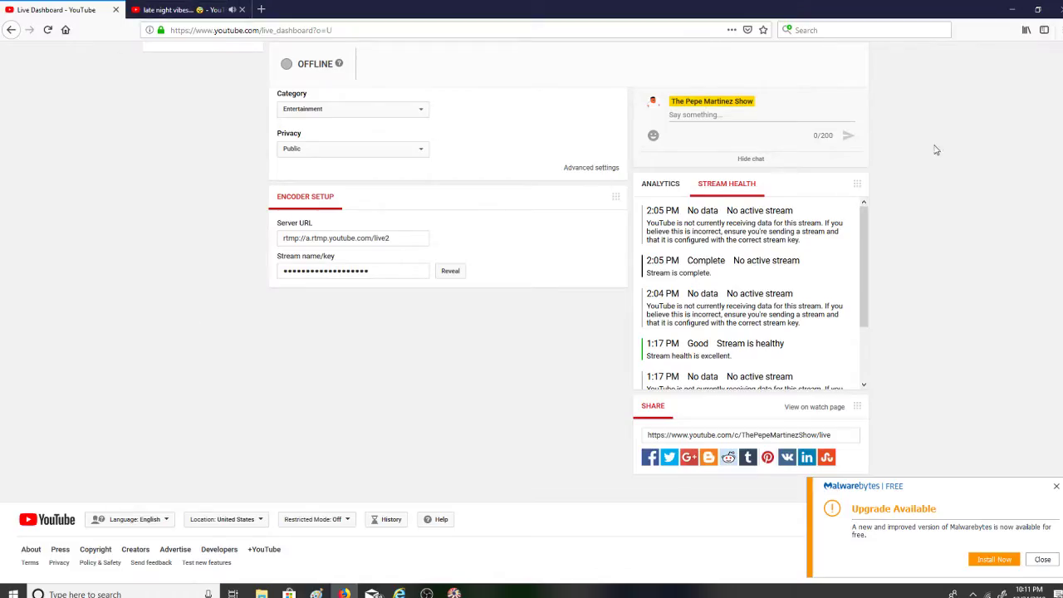
pyautogui.scroll(6, 907, 147)
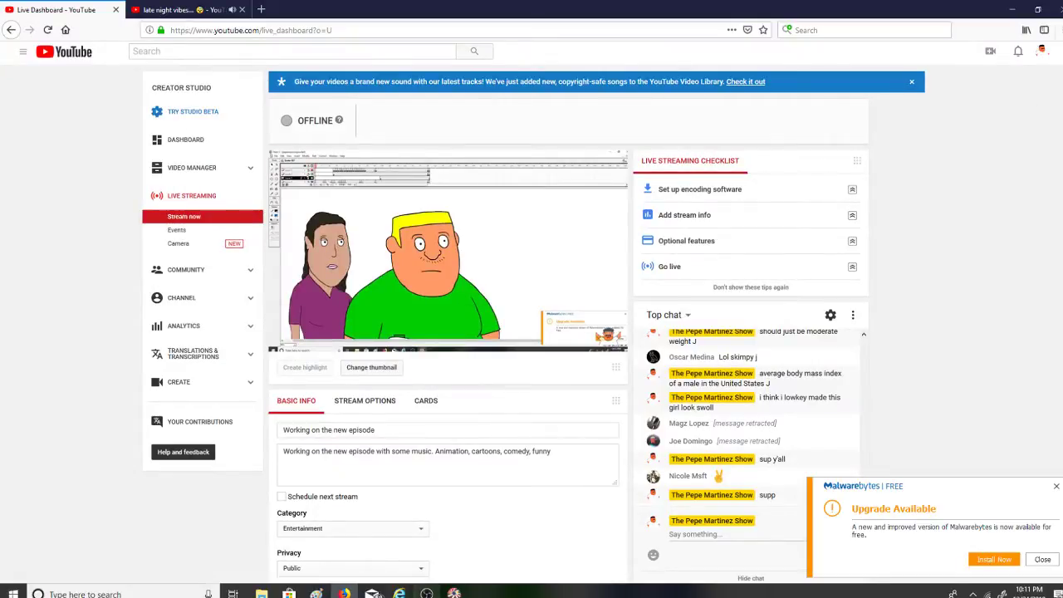
pyautogui.click(427, 594)
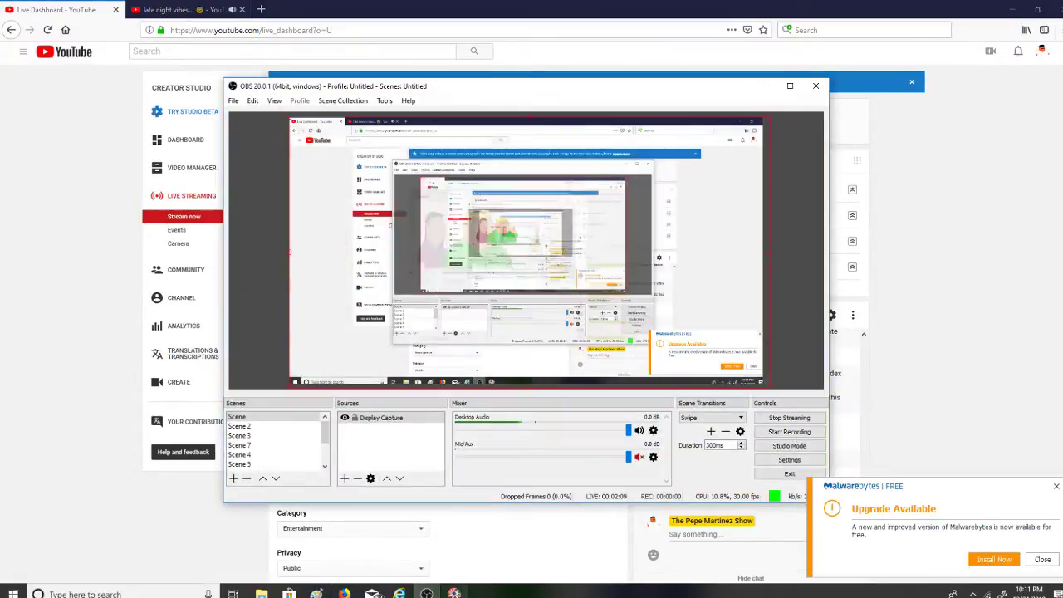
pyautogui.click(765, 88)
pyautogui.scroll(-5, 502, 297)
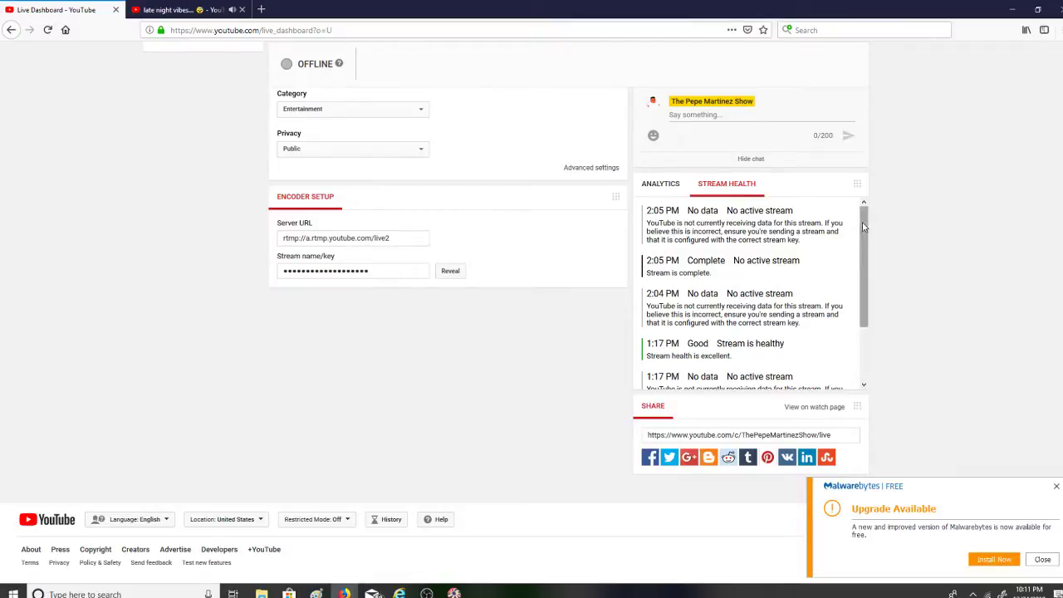
pyautogui.moveTo(865, 226); pyautogui.dragTo(863, 322)
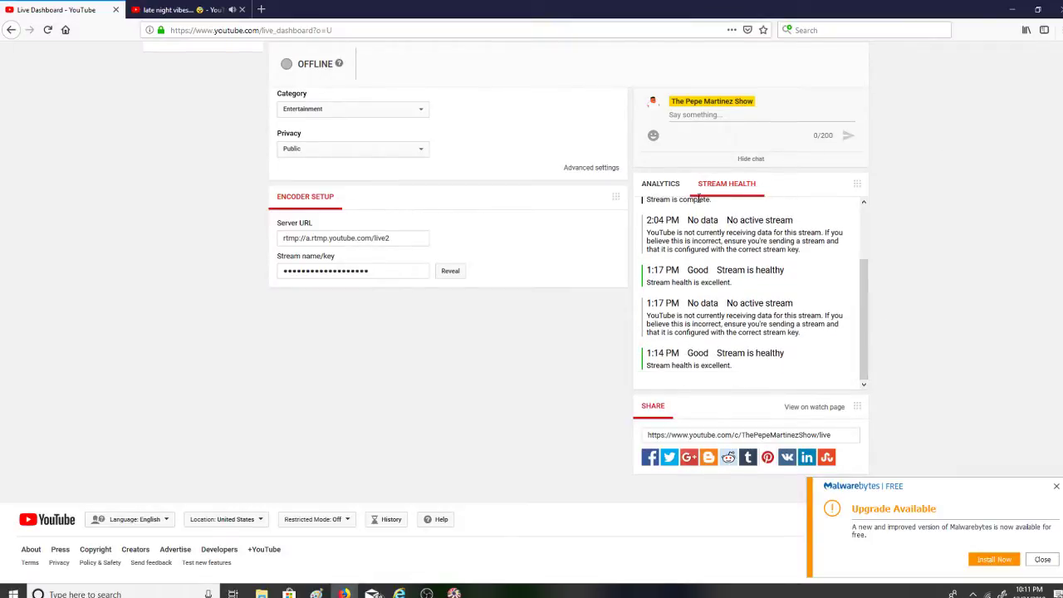
pyautogui.scroll(5, 688, 197)
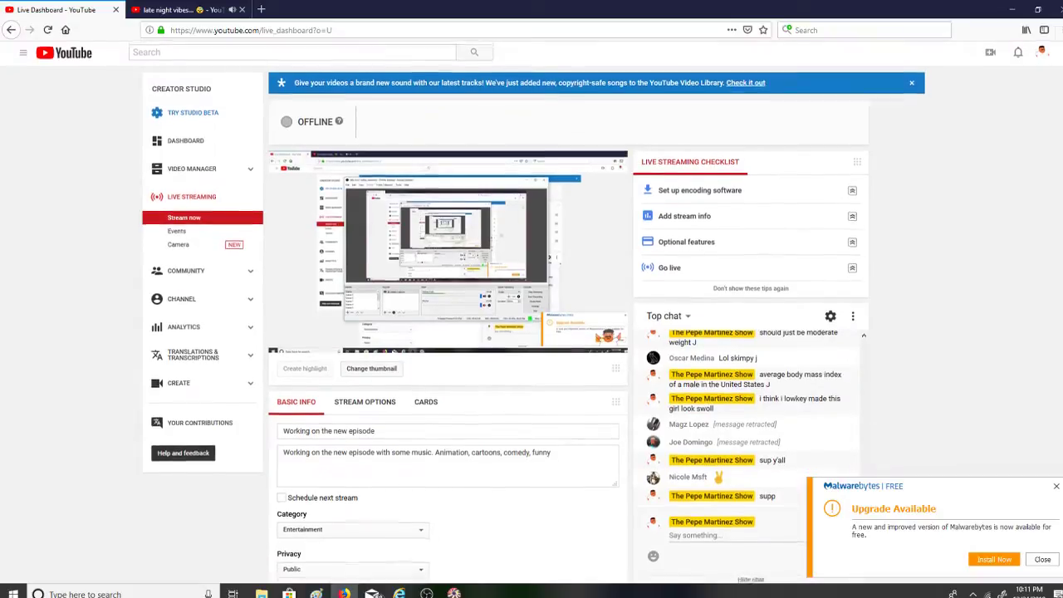
pyautogui.scroll(-2, 531, 332)
pyautogui.scroll(1, 504, 312)
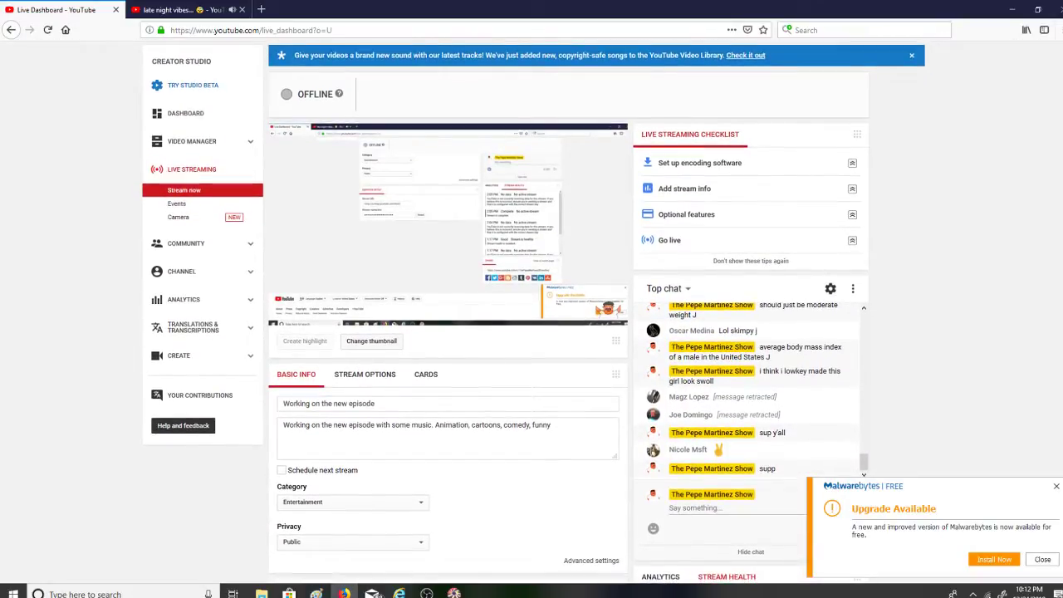
pyautogui.scroll(-1, 944, 263)
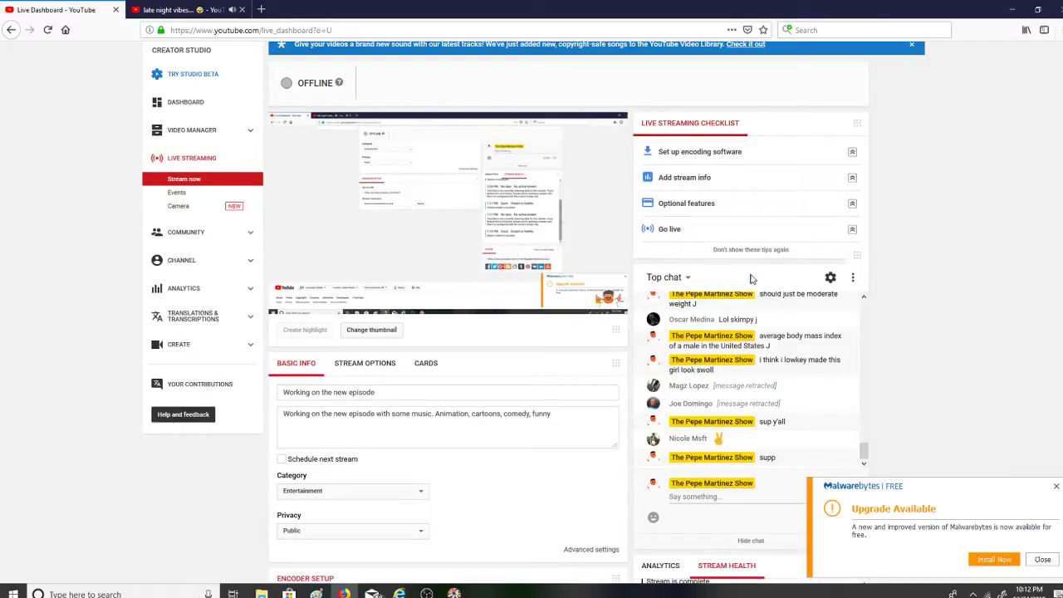
# Change the stream's chat view to Live chat and reload the live dashboard page
pyautogui.click(684, 281)
pyautogui.click(707, 294)
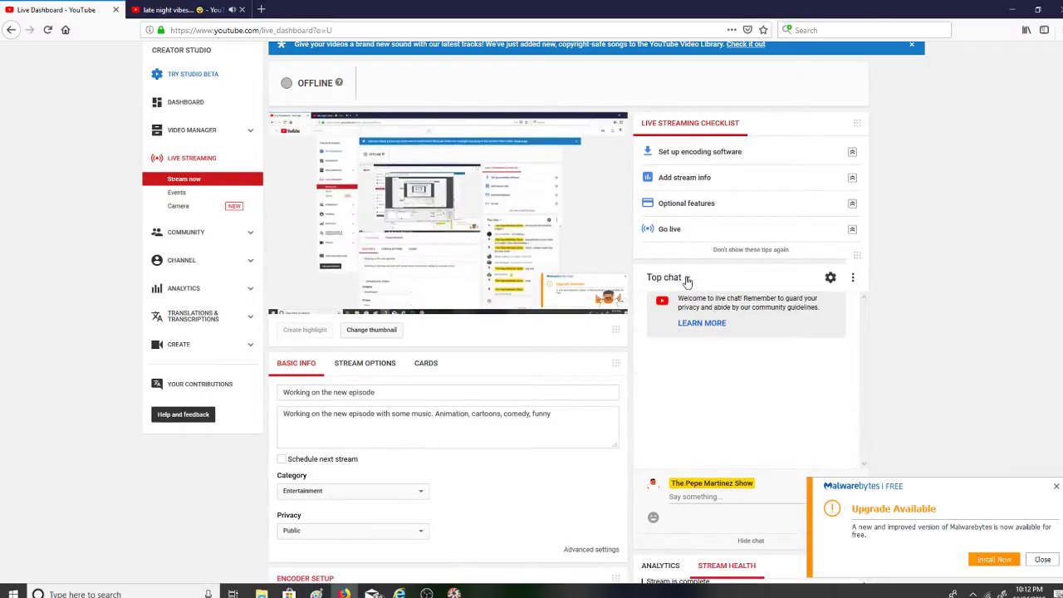
pyautogui.click(655, 278)
pyautogui.click(668, 332)
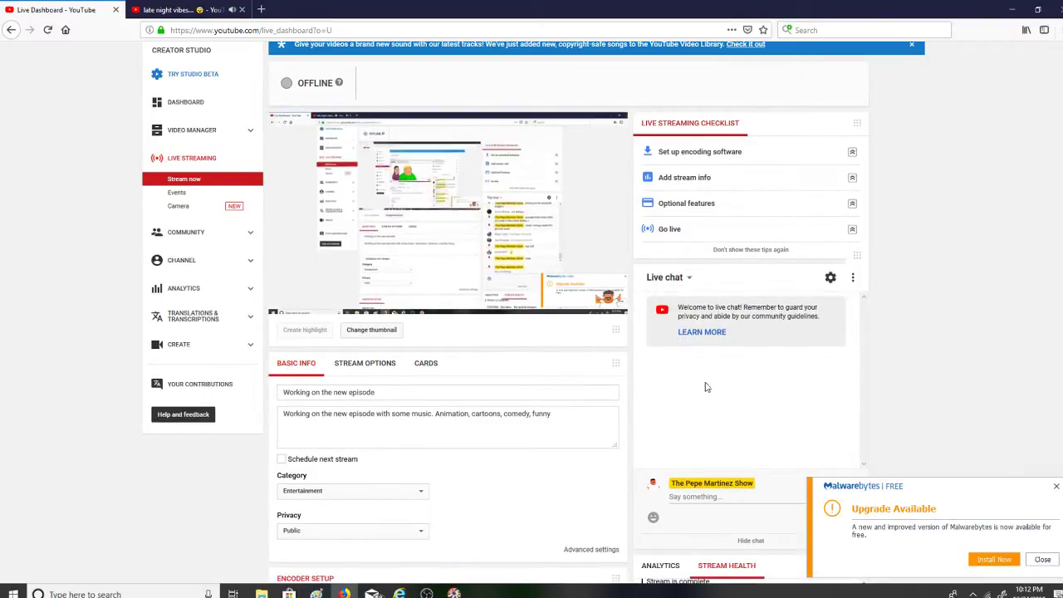
pyautogui.scroll(2, 1044, 248)
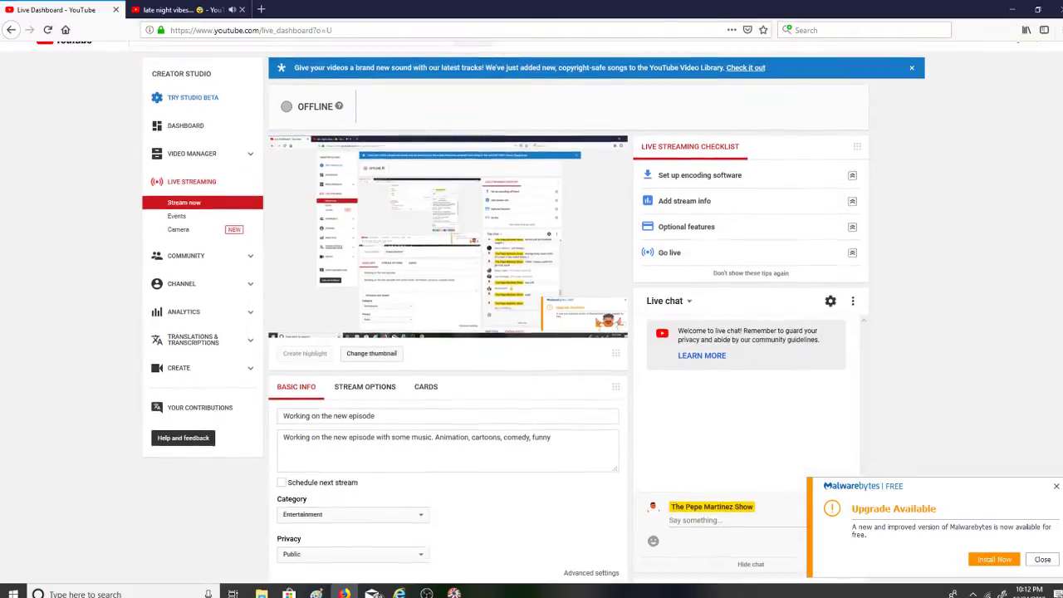
pyautogui.click(50, 31)
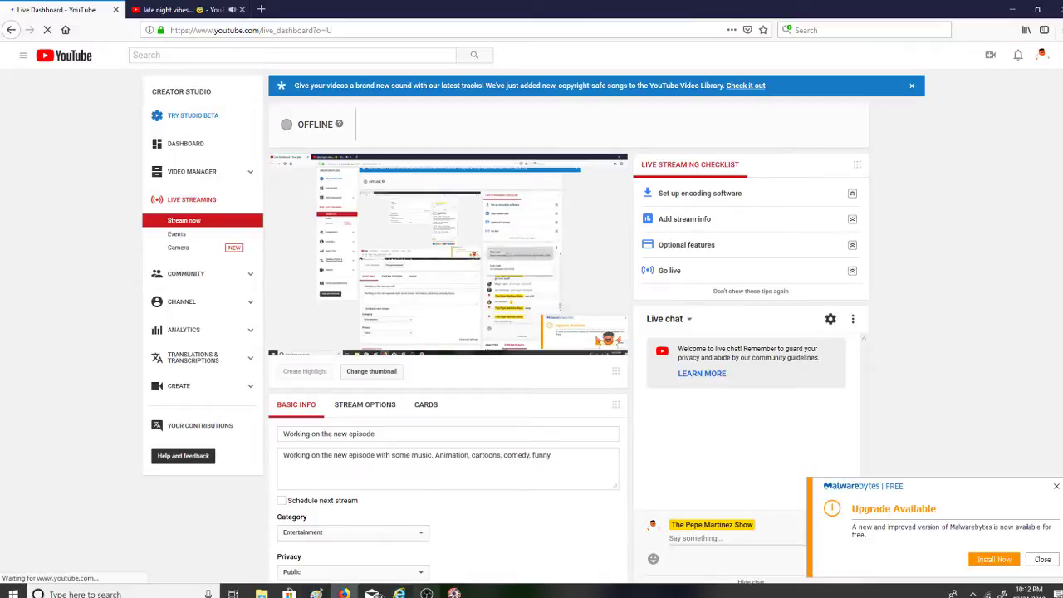
# Switch to OBS, mute the Desktop Audio source in the mixer and minimize OBS
pyautogui.click(426, 592)
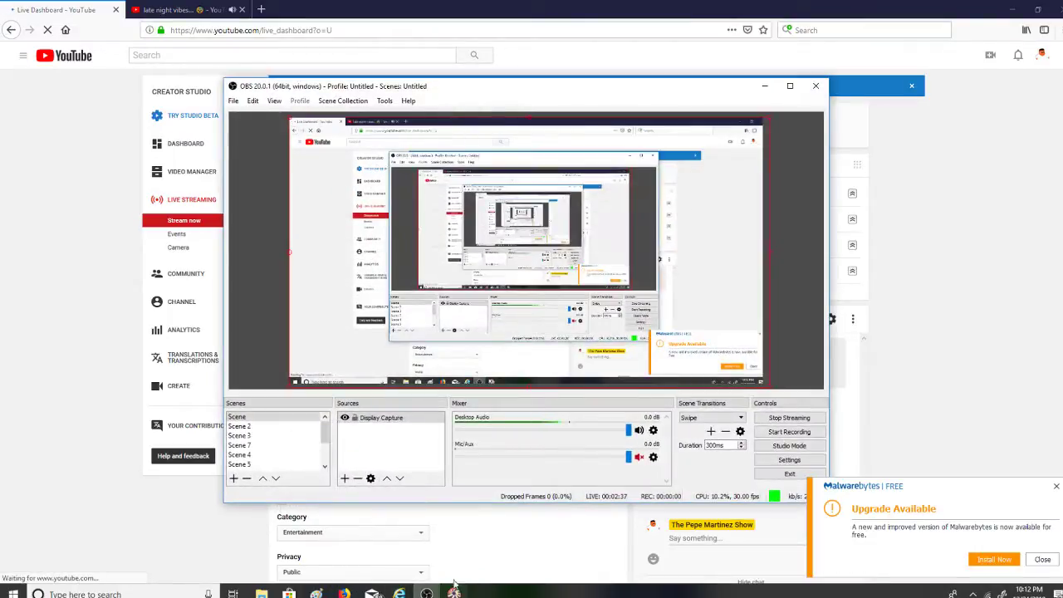
pyautogui.click(639, 431)
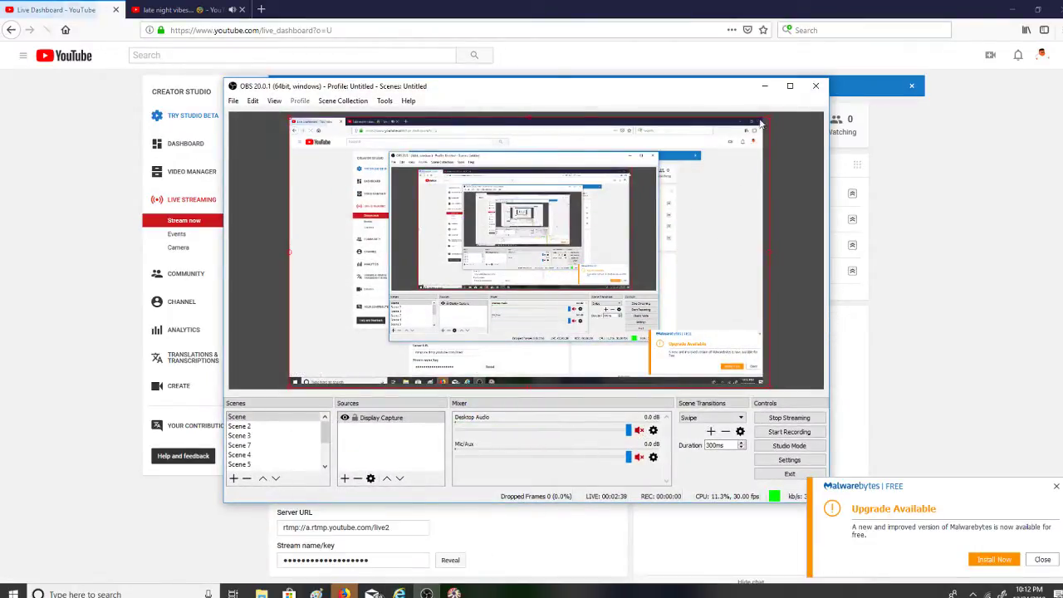
pyautogui.click(762, 86)
# Pause the "late night vibes" video and play "SummerBreeze" Guitar HipHop Instrumental from the suggested videos instead
pyautogui.click(209, 9)
pyautogui.click(428, 241)
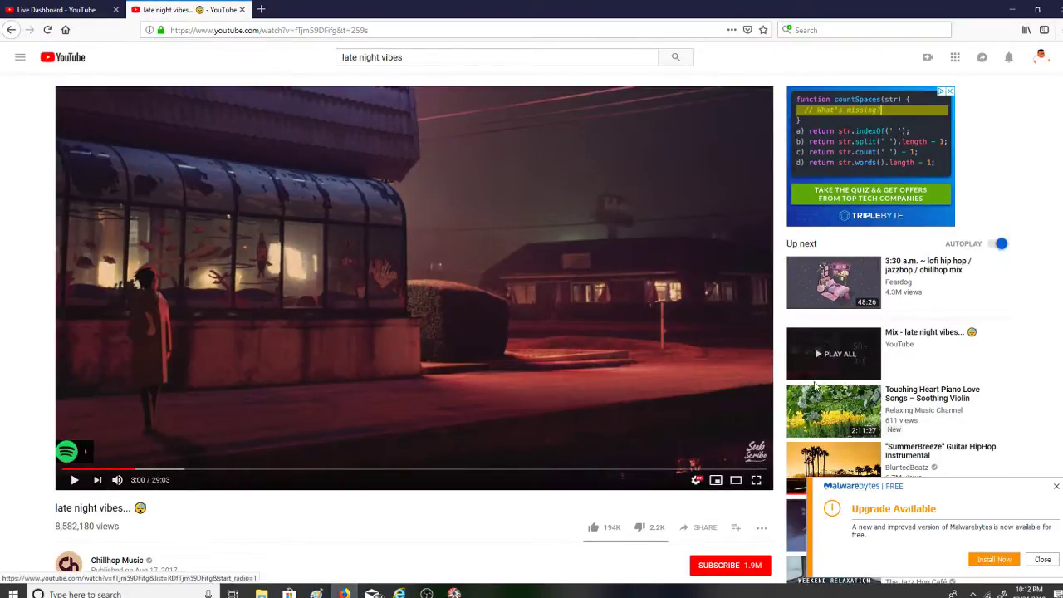
pyautogui.scroll(-1, 897, 357)
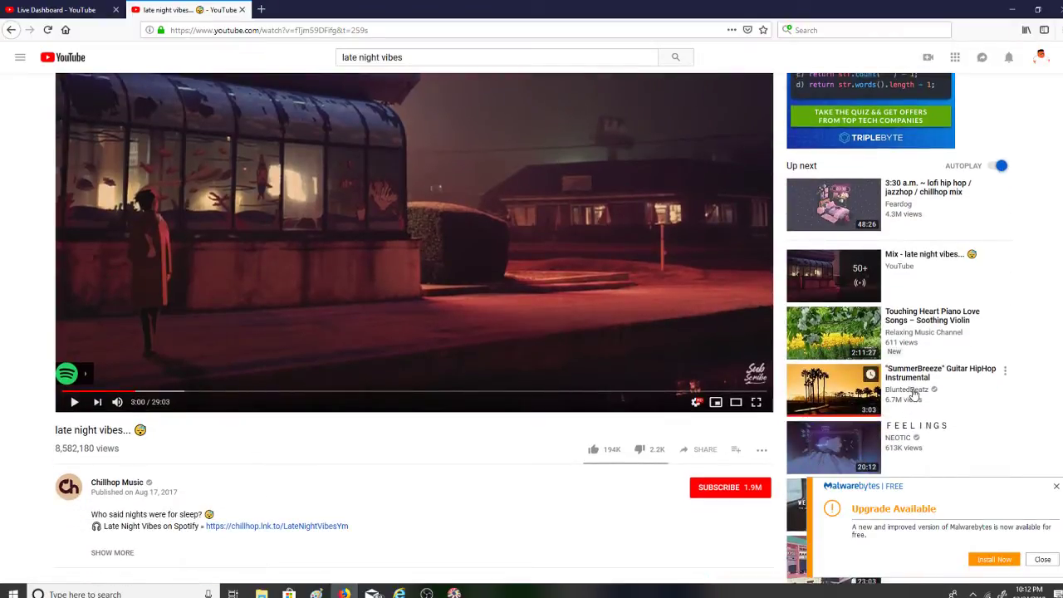
pyautogui.click(912, 394)
# Check the live dashboard, then unmute Desktop Audio in OBS and return to the Flash 5 document
pyautogui.click(105, 8)
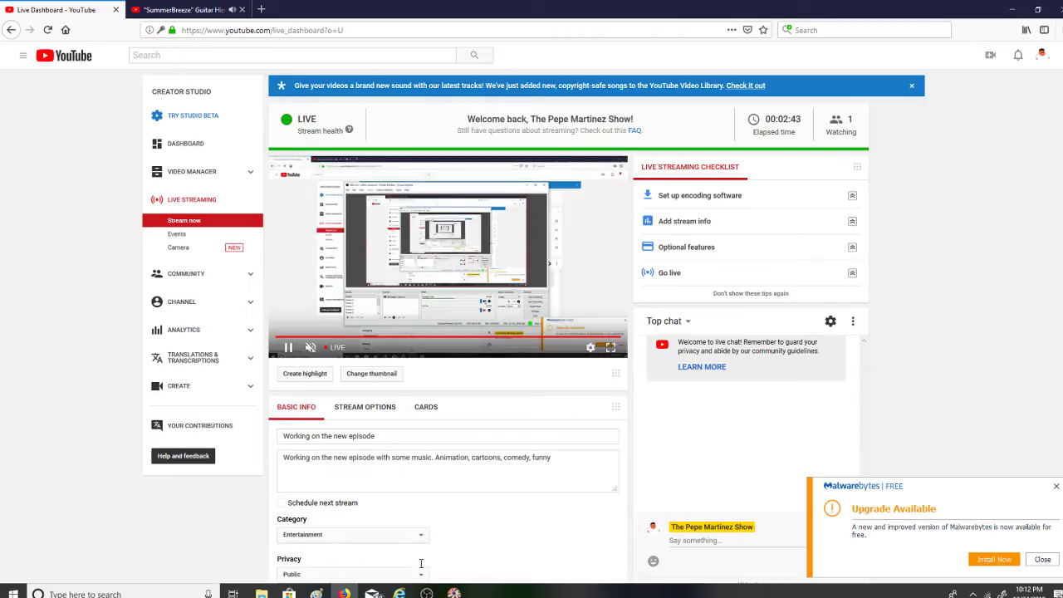
pyautogui.click(454, 592)
pyautogui.click(426, 592)
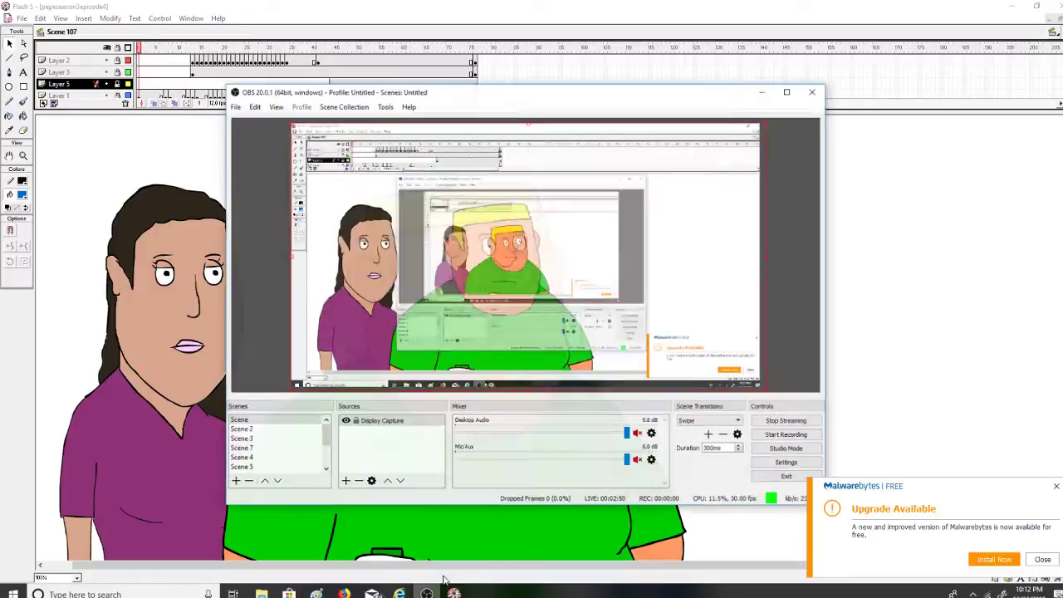
pyautogui.click(637, 431)
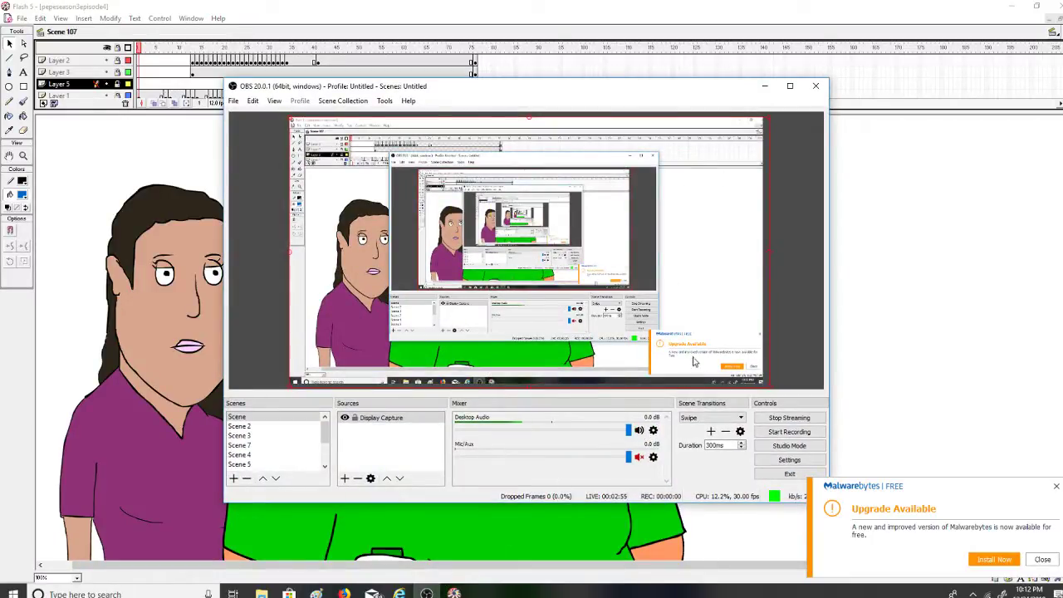
pyautogui.click(764, 86)
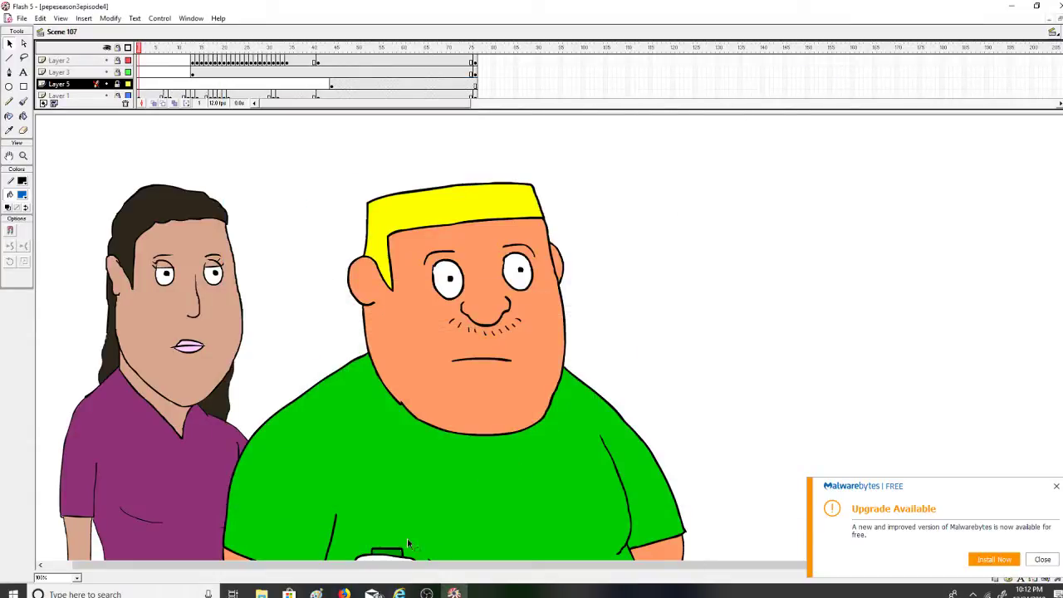
# Dismiss the Malwarebytes upgrade notice and scrub through Scene 107's timeline to frame 76
pyautogui.moveTo(180, 51); pyautogui.dragTo(336, 93)
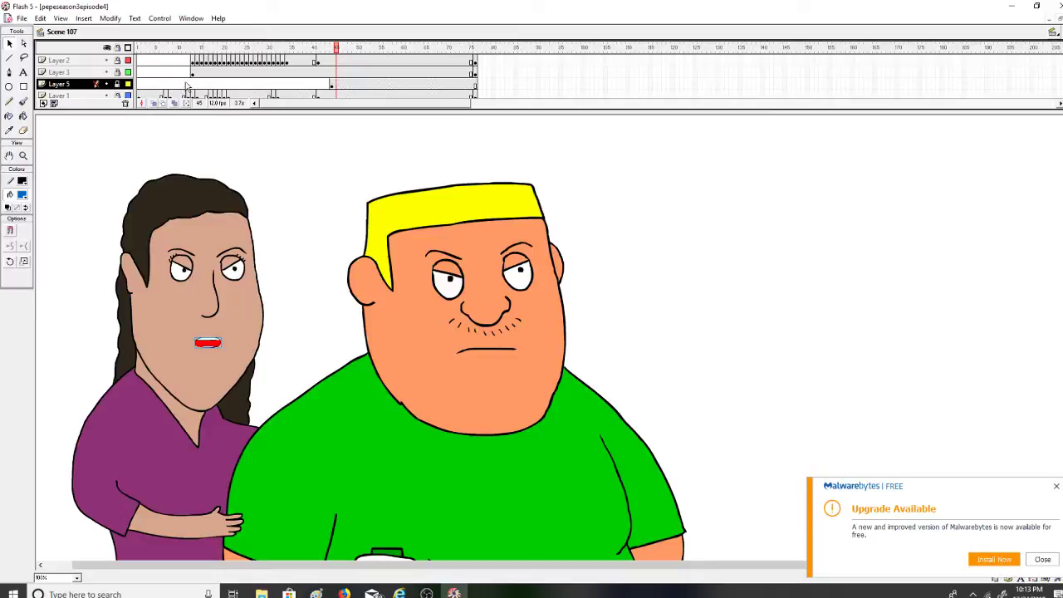
pyautogui.moveTo(172, 50); pyautogui.dragTo(256, 88)
pyautogui.click(426, 593)
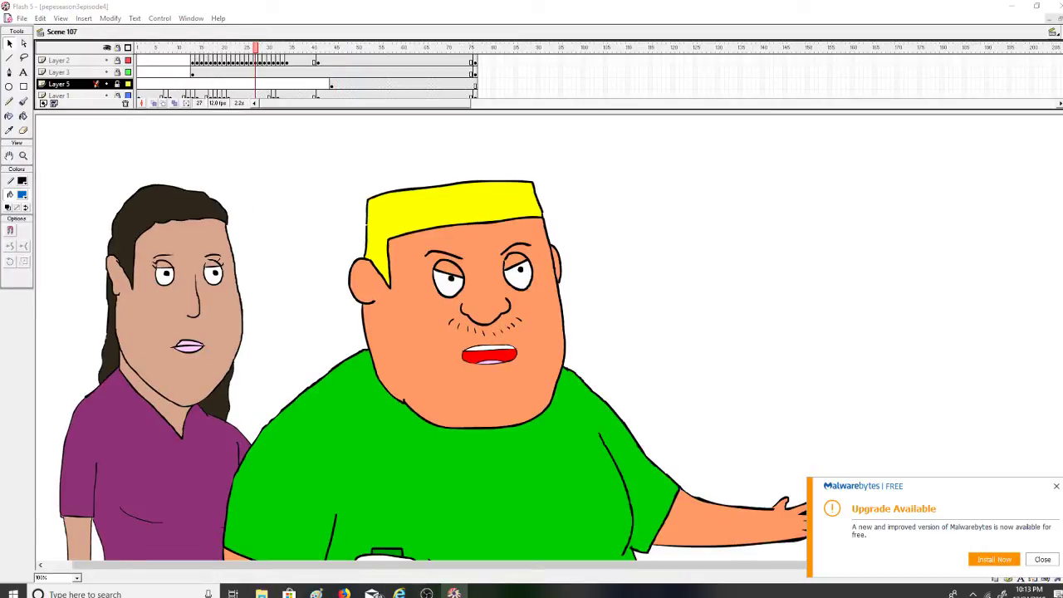
pyautogui.click(426, 594)
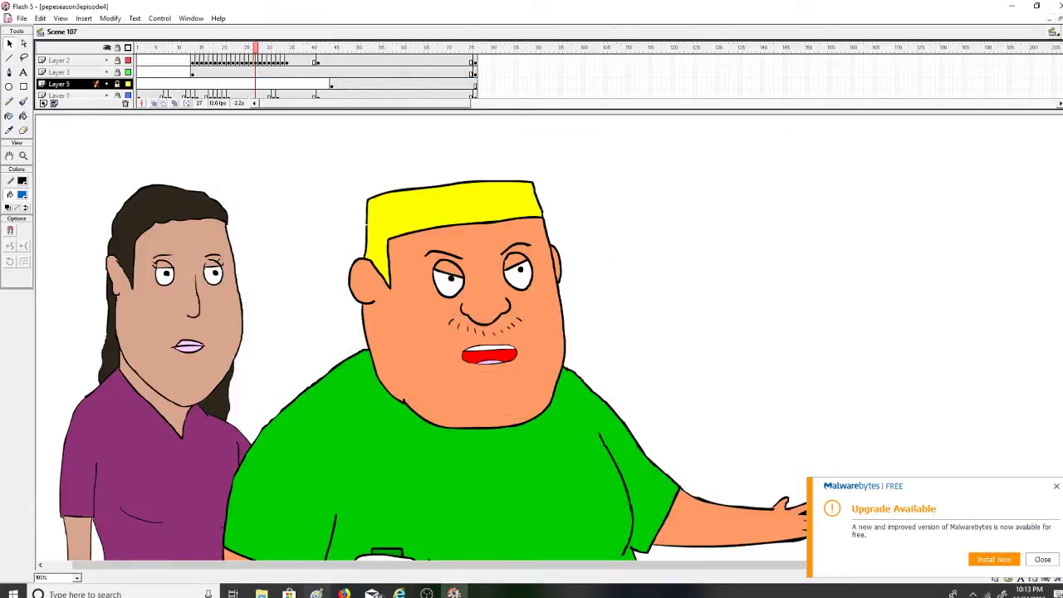
pyautogui.click(1055, 486)
pyautogui.moveTo(276, 50); pyautogui.dragTo(495, 87)
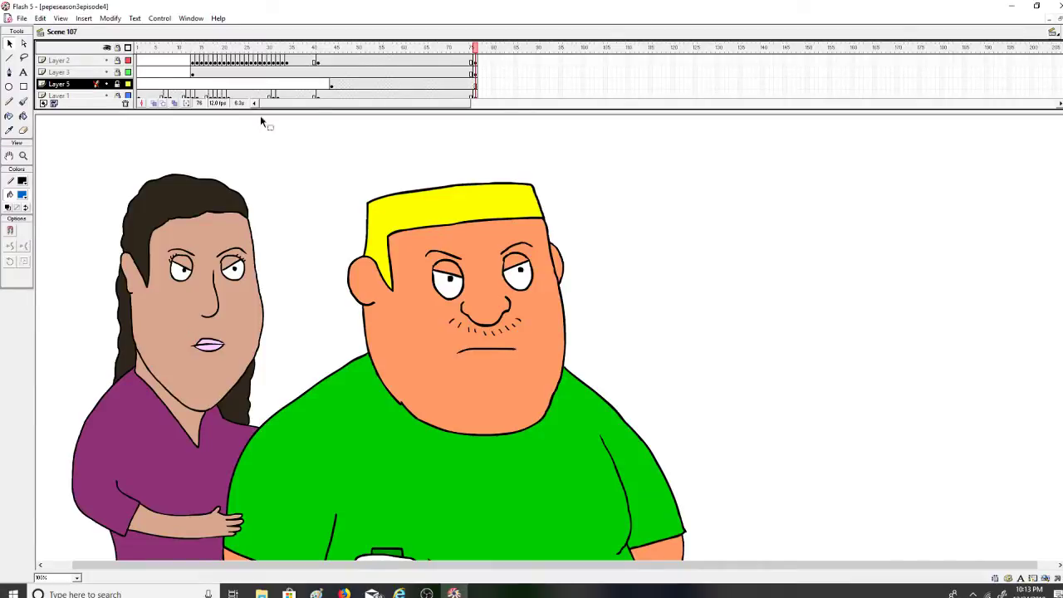
# Show the work area around the stage and zoom out until the whole frame with both characters fits
pyautogui.click(23, 155)
pyautogui.keyDown('alt'); pyautogui.click(163, 296); pyautogui.keyUp('alt')
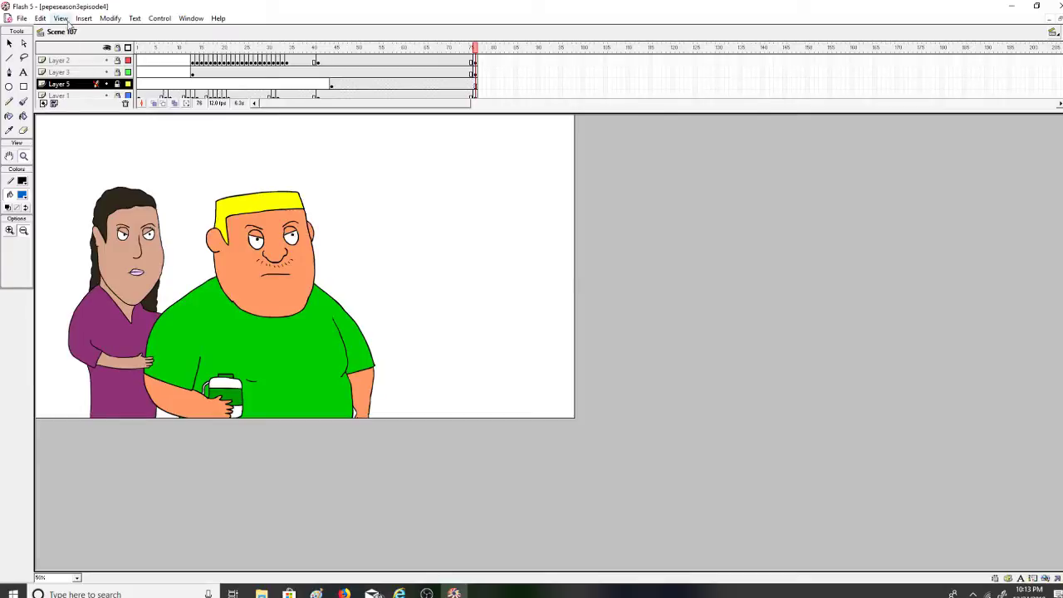
pyautogui.click(60, 17)
pyautogui.click(83, 154)
pyautogui.keyDown('alt'); pyautogui.click(116, 280); pyautogui.keyUp('alt')
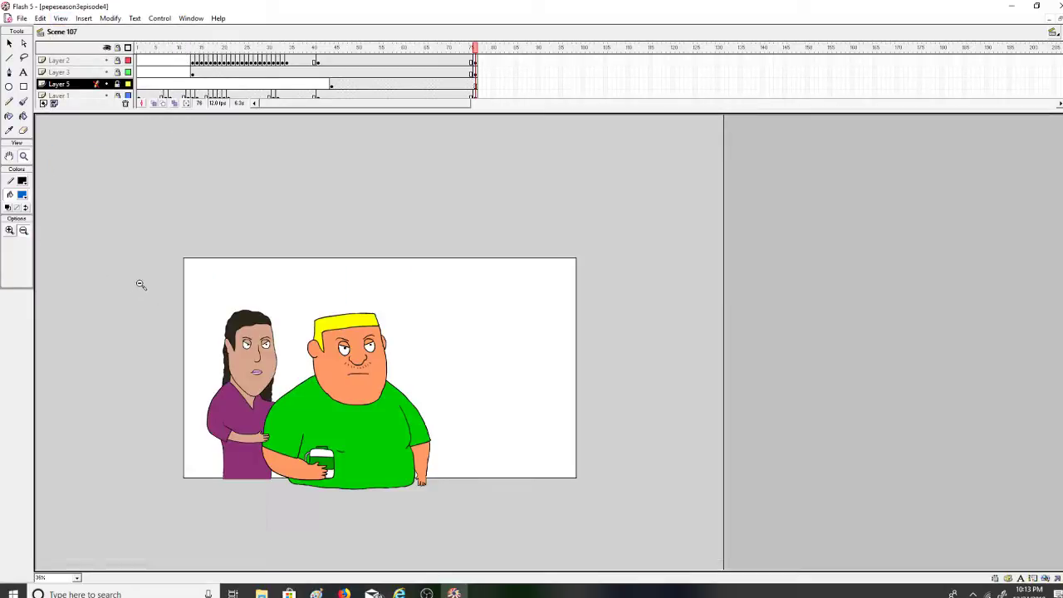
# Add a new layer at the very bottom of the layer stack, below Layer 4, and choose the Rectangle tool
pyautogui.click(44, 103)
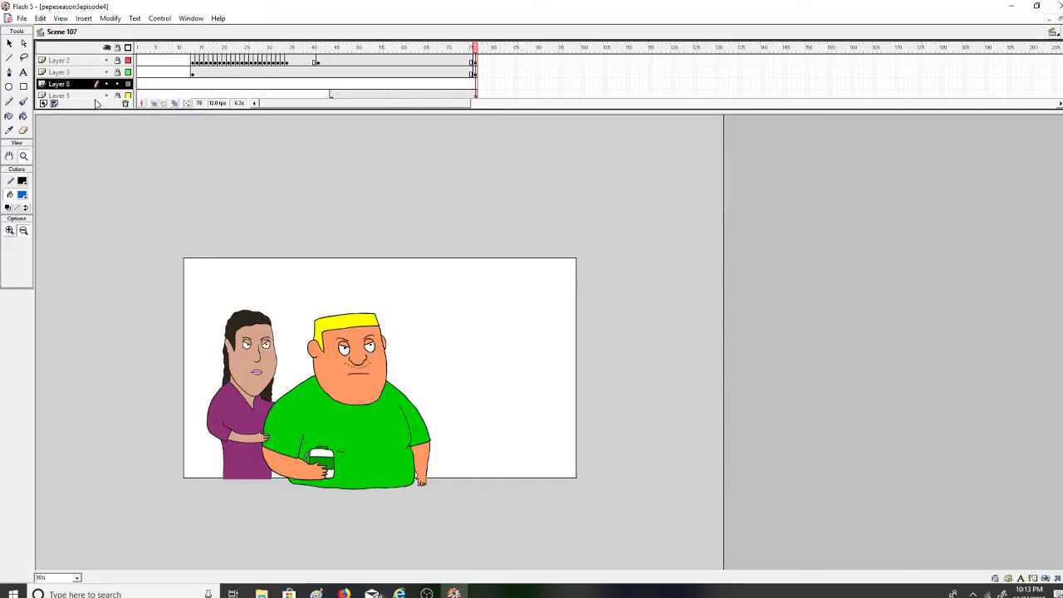
pyautogui.moveTo(81, 86)
pyautogui.mouseDown()
pyautogui.moveTo(81, 95)
pyautogui.moveTo(92, 81)
pyautogui.mouseUp()
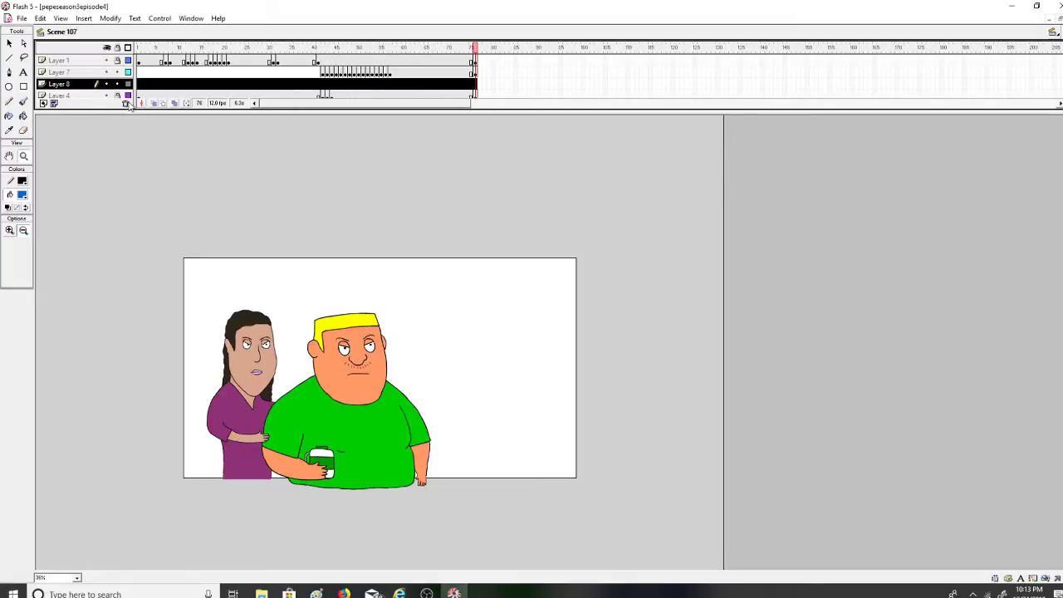
pyautogui.click(44, 103)
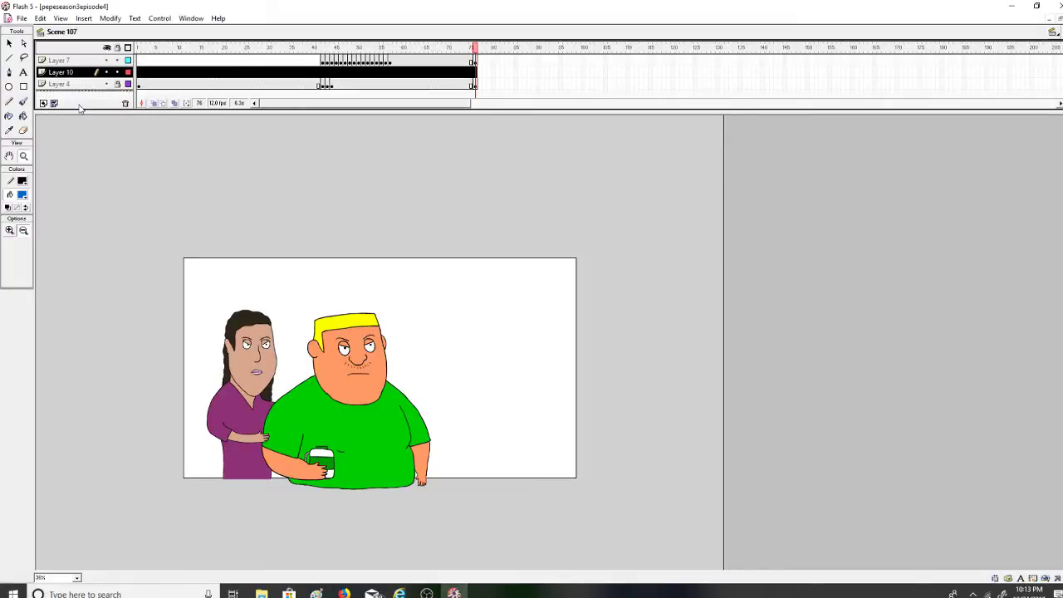
pyautogui.click(23, 87)
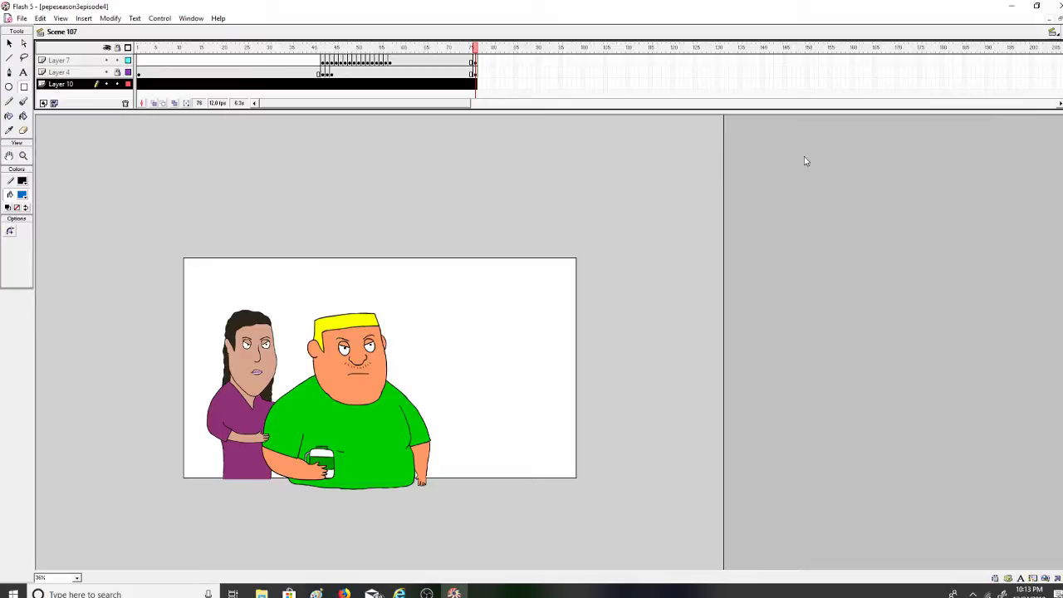
# Open Scene 104 from the document's scene list
pyautogui.click(1052, 32)
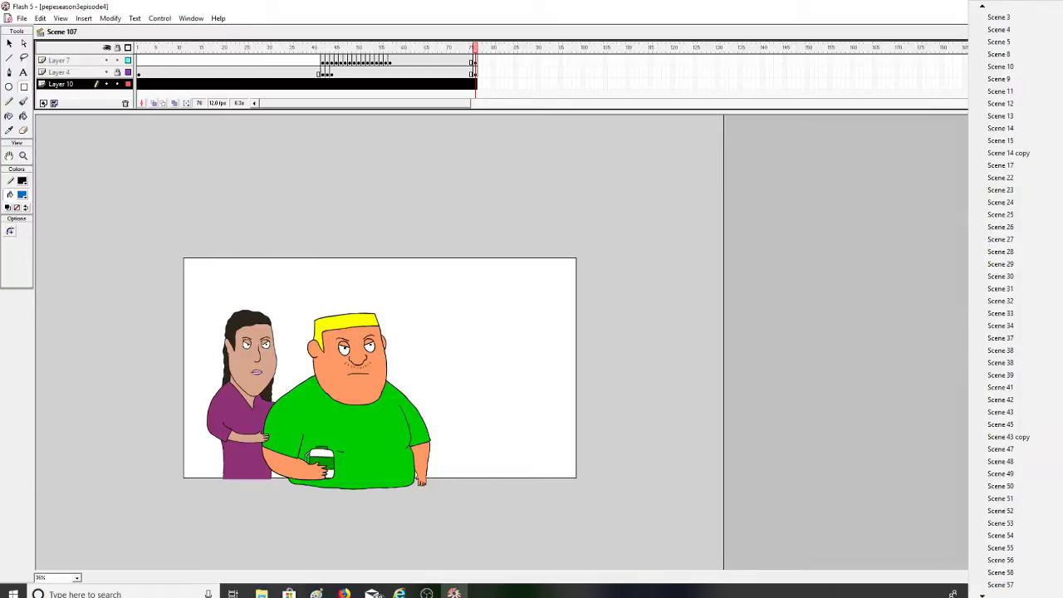
pyautogui.scroll(-6, 1004, 299)
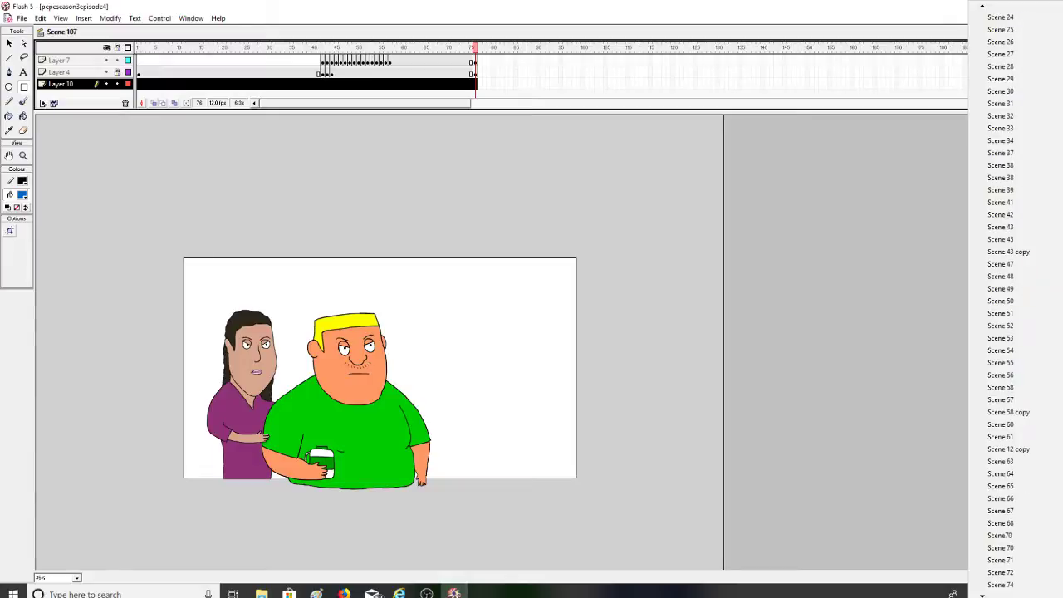
pyautogui.scroll(-5, 1005, 299)
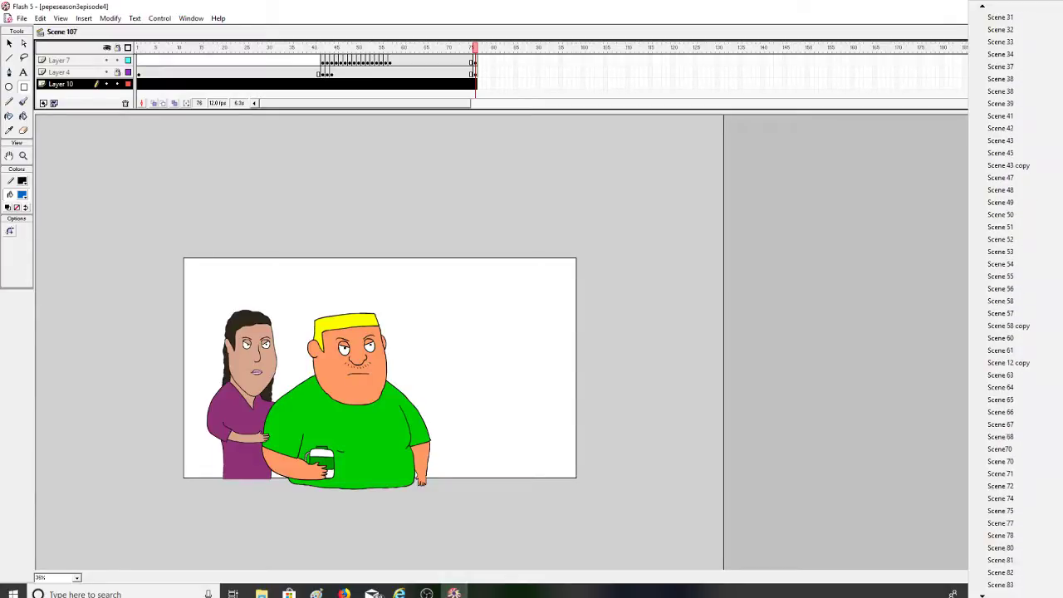
pyautogui.scroll(-5, 1004, 299)
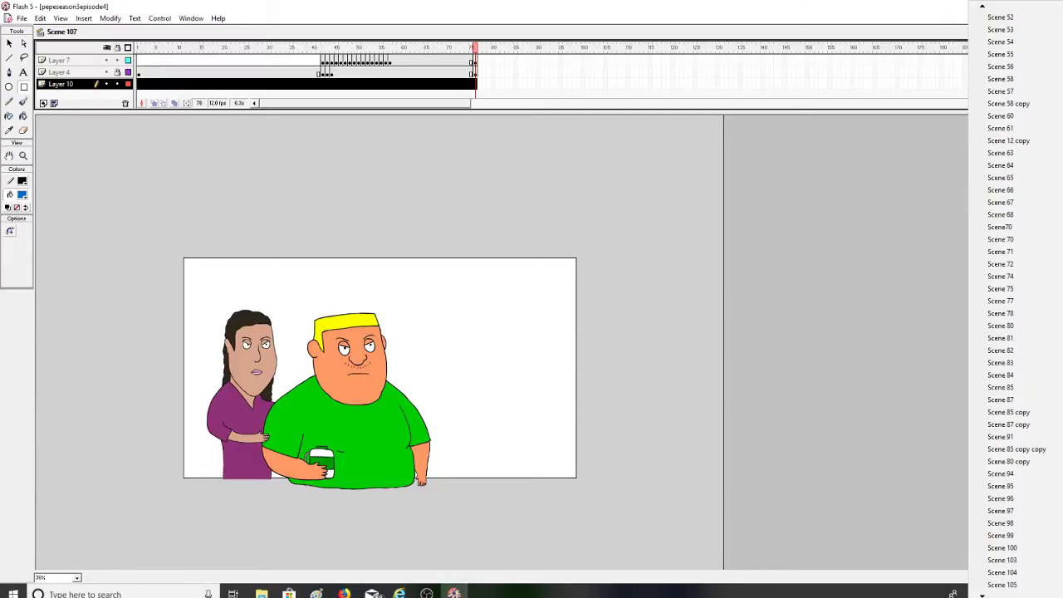
pyautogui.click(1004, 559)
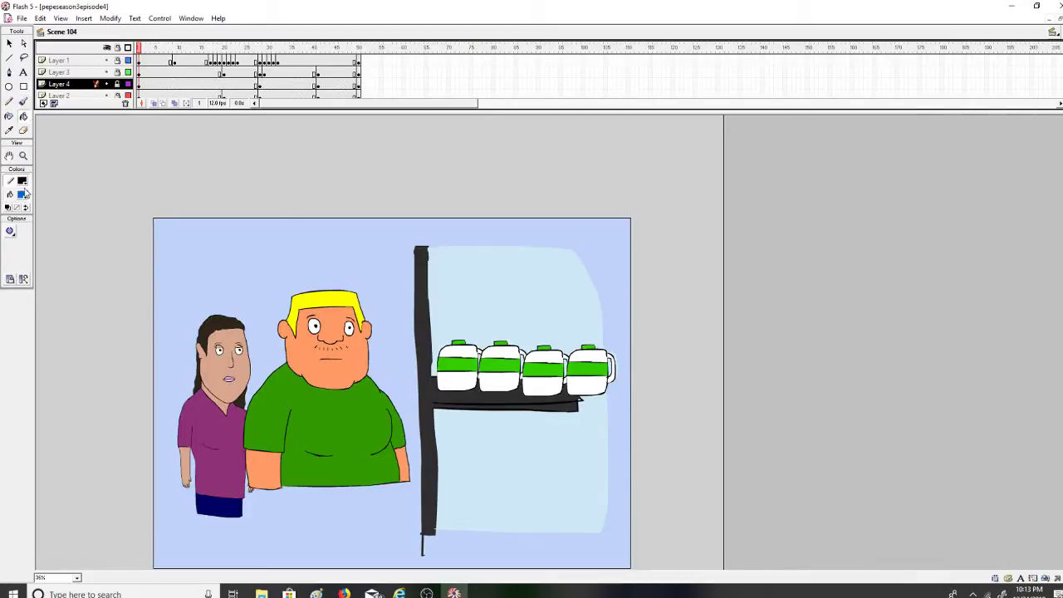
# Sample the light blue background of Scene 104 as the fill colour and return to Scene 107
pyautogui.click(22, 194)
pyautogui.click(255, 253)
pyautogui.click(1053, 33)
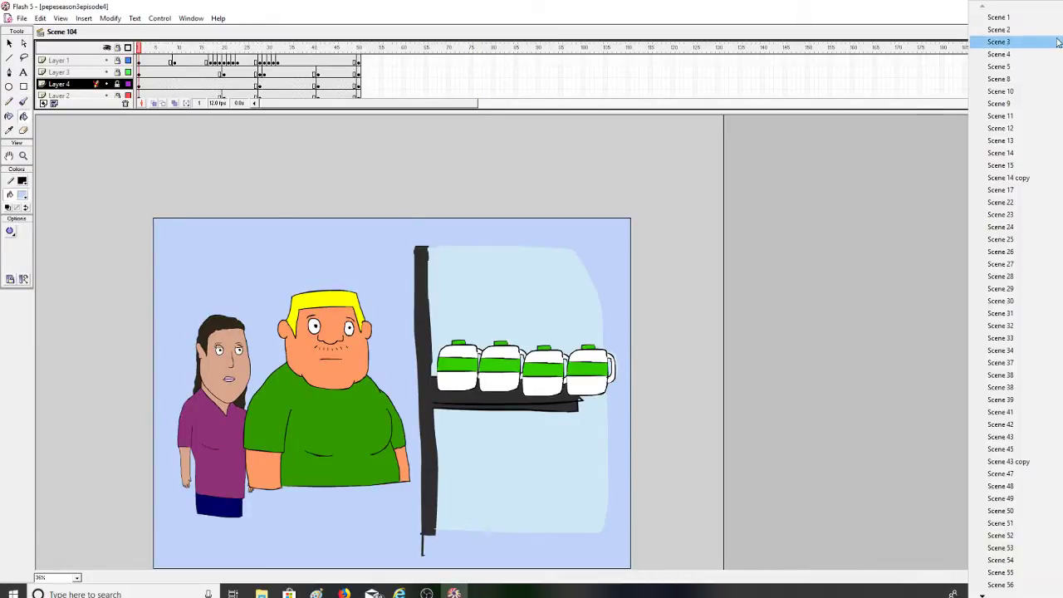
pyautogui.moveTo(982, 596)
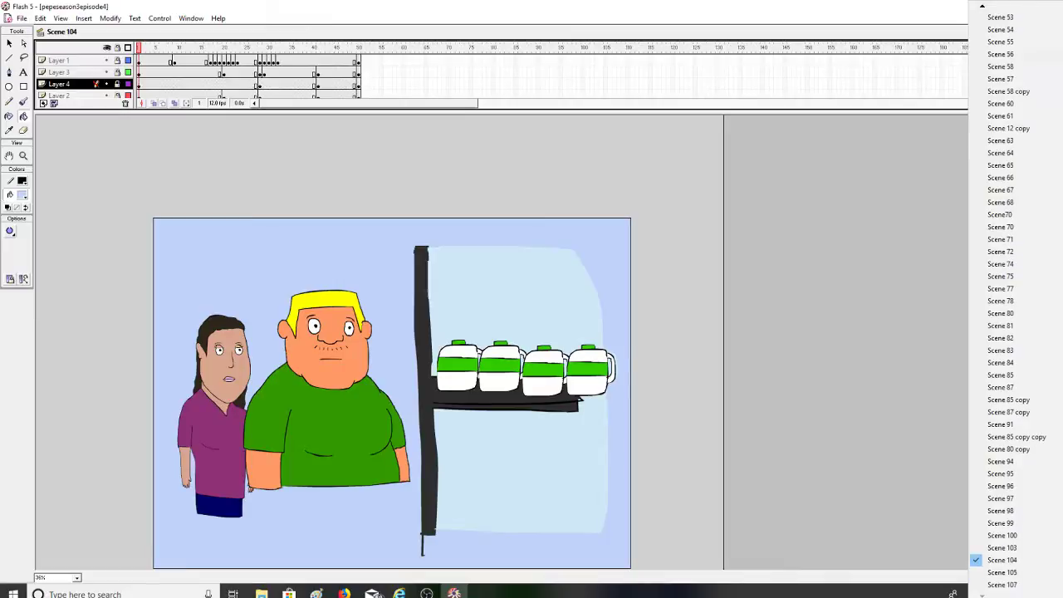
pyautogui.click(1000, 585)
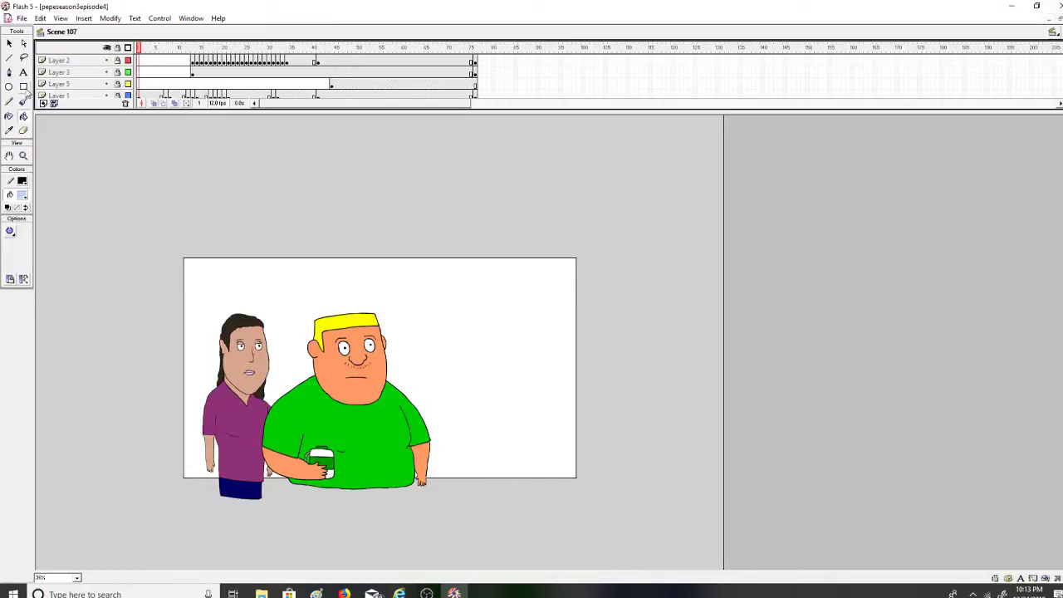
# Draw a light blue rectangle behind the characters on Layer 10, covering the whole stage
pyautogui.click(23, 86)
pyautogui.moveTo(177, 250)
pyautogui.mouseDown()
pyautogui.moveTo(230, 301)
pyautogui.moveTo(602, 490)
pyautogui.mouseUp()
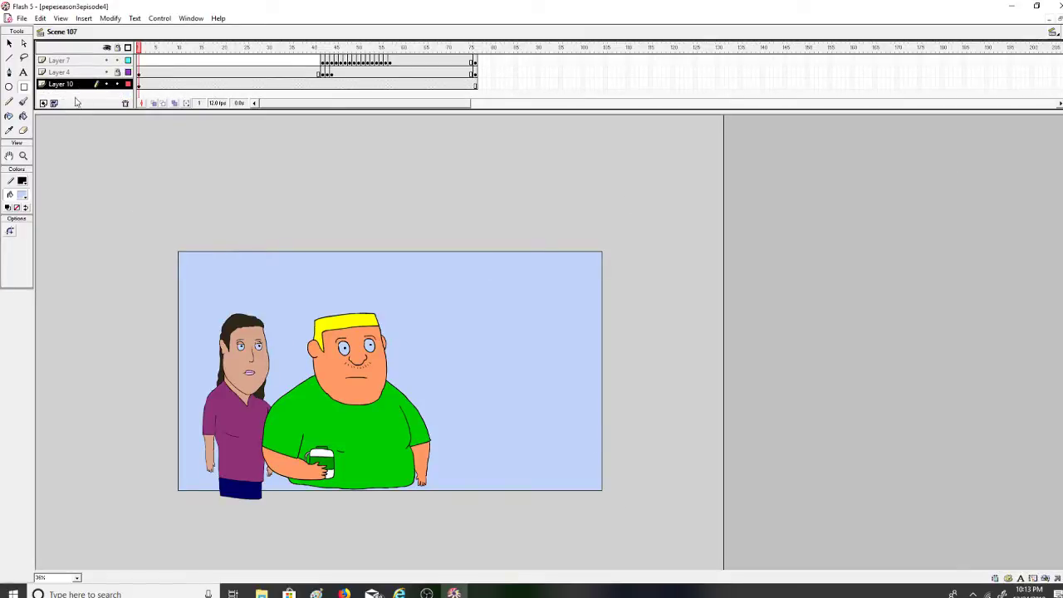
# Unlock the character layers Layer 4, Layer 7 and Layer 1
pyautogui.click(81, 73)
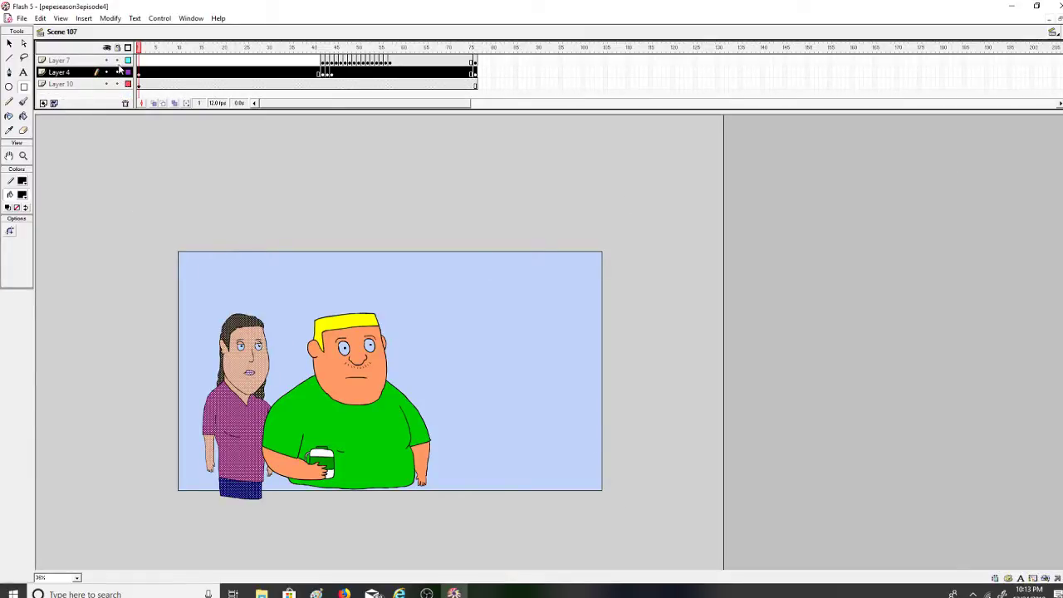
pyautogui.click(85, 60)
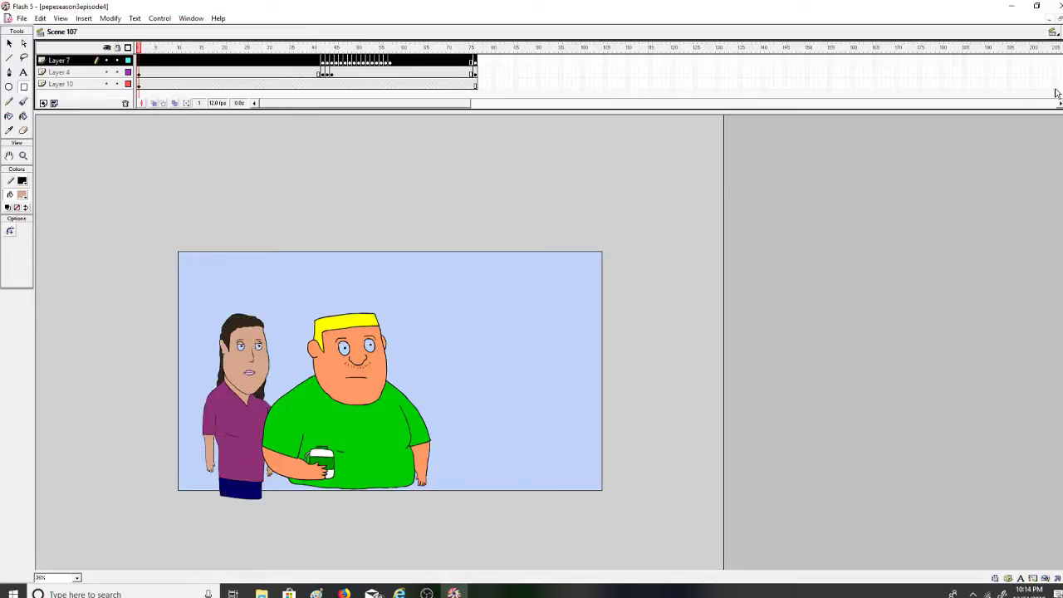
pyautogui.scroll(2, 92, 79)
pyautogui.click(93, 75)
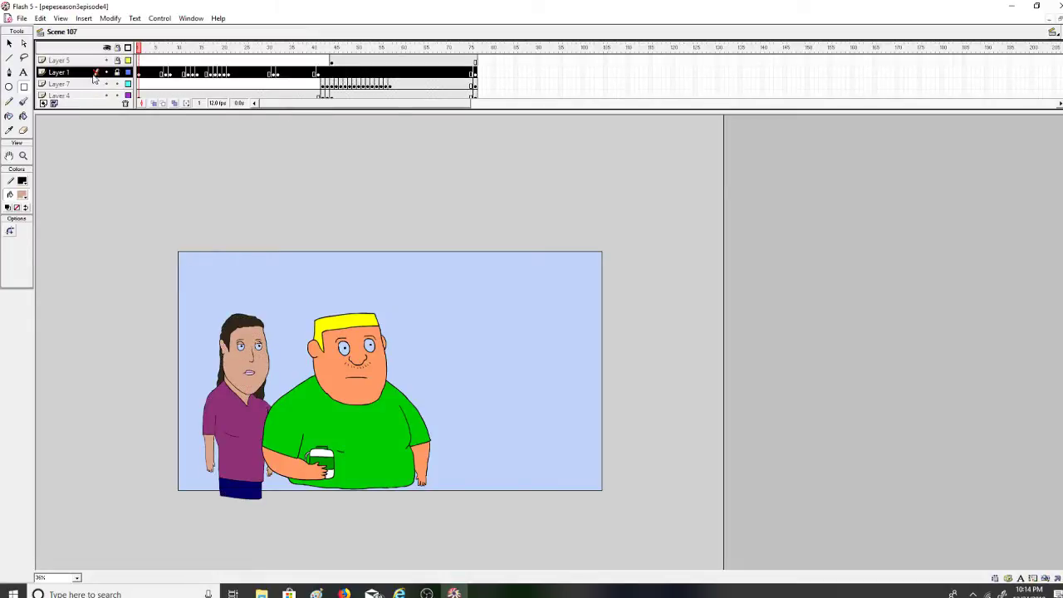
pyautogui.click(68, 142)
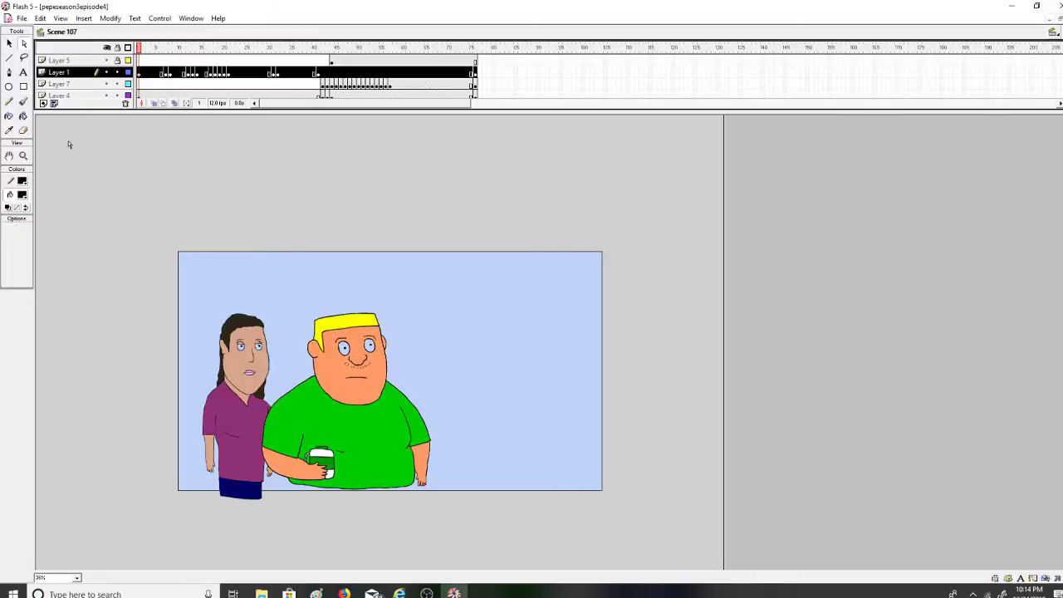
# Fill the eyes of both characters with white using the Paint Bucket at frame 1
pyautogui.click(23, 155)
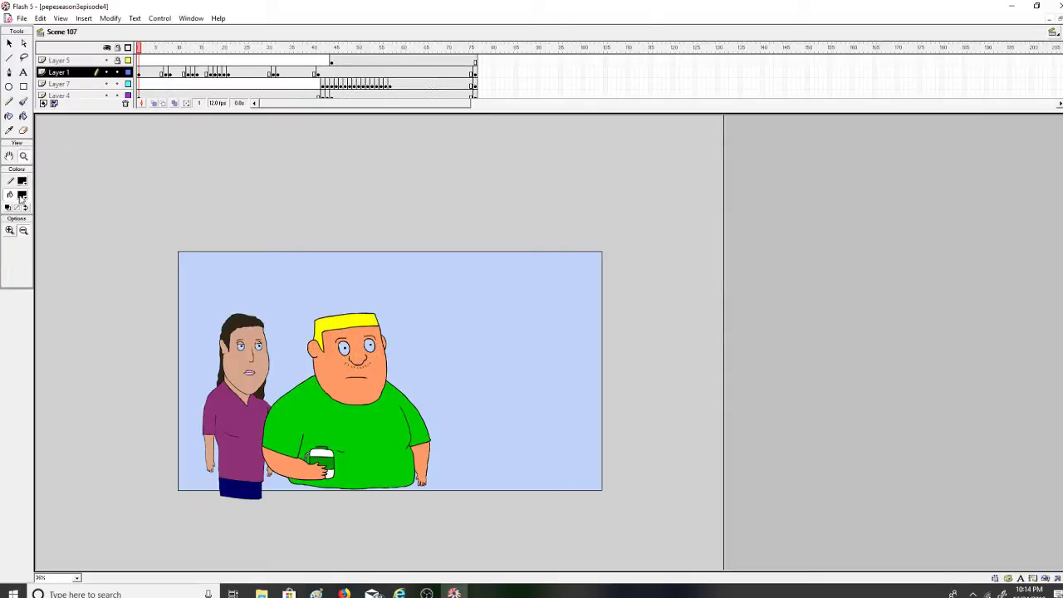
pyautogui.click(440, 381)
pyautogui.click(24, 116)
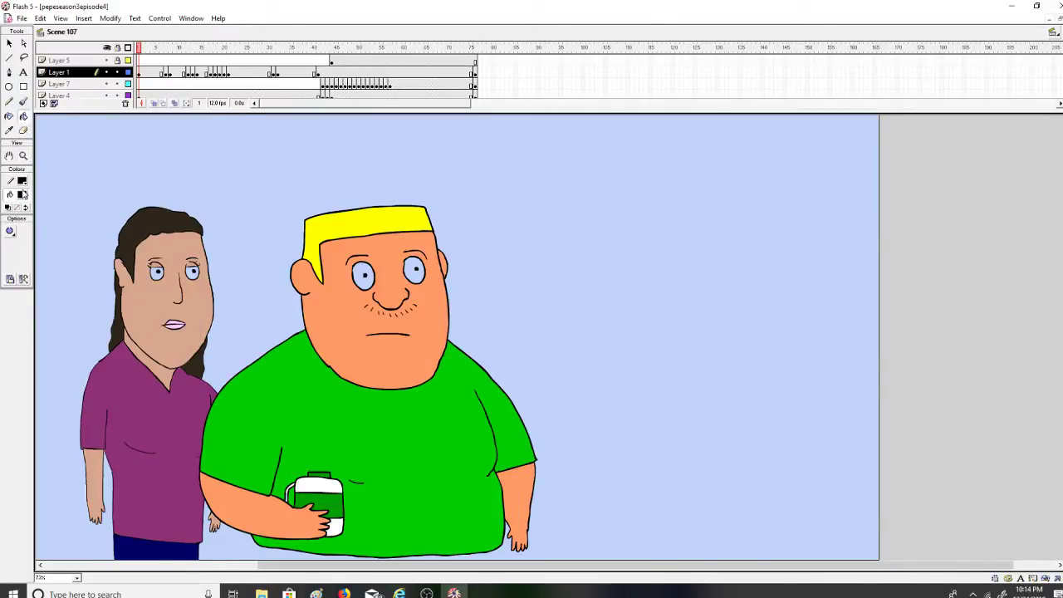
pyautogui.click(22, 195)
pyautogui.click(12, 240)
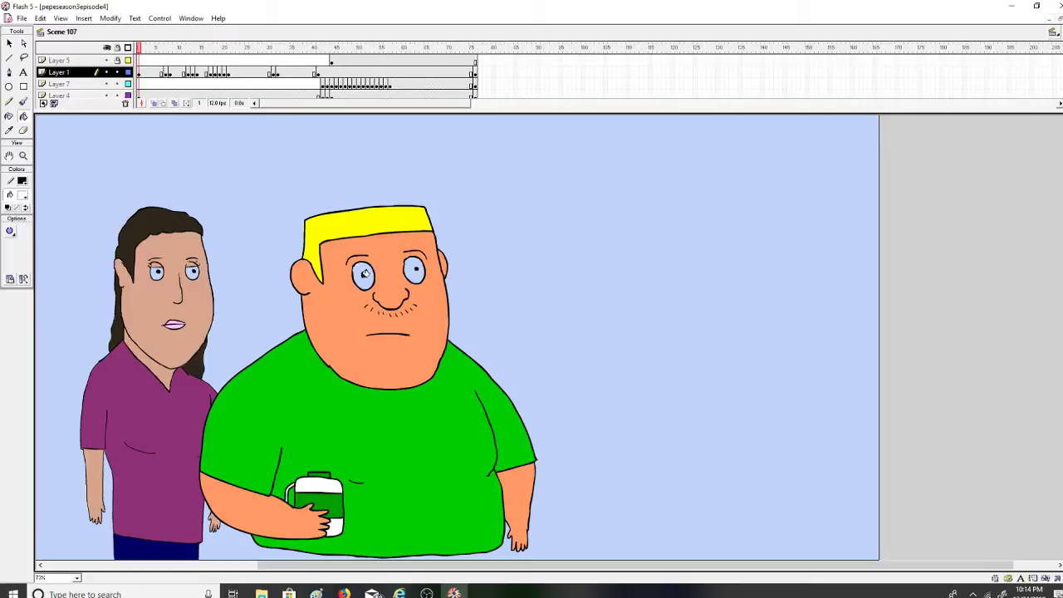
pyautogui.click(362, 276)
pyautogui.click(412, 271)
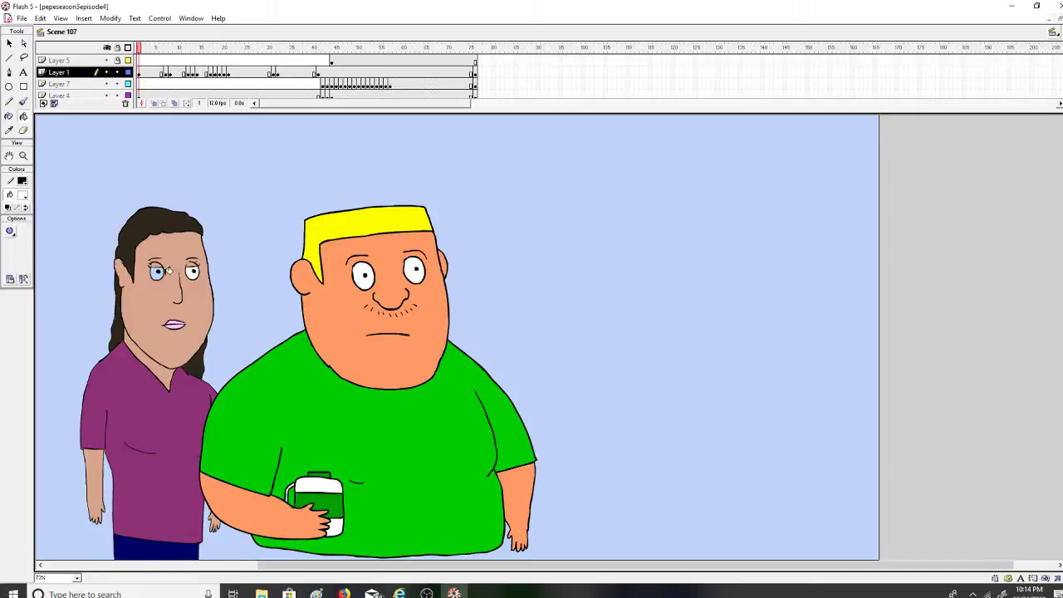
pyautogui.click(156, 272)
# Try to draw a peach rectangle across the lower half of the stage on Layer 1, and undo it
pyautogui.click(63, 19)
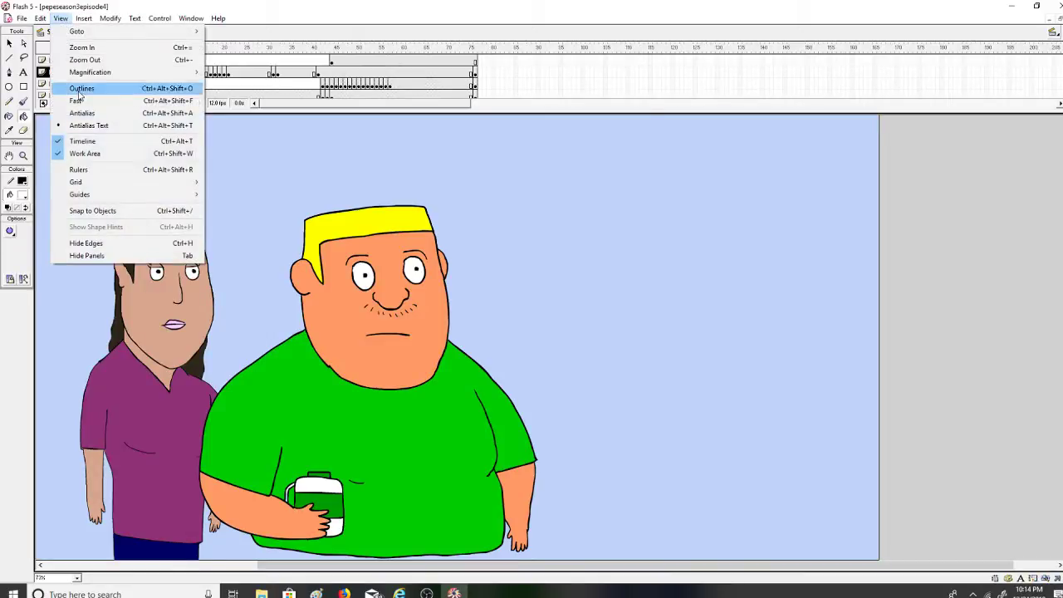
pyautogui.click(66, 20)
pyautogui.moveTo(345, 569); pyautogui.dragTo(279, 569)
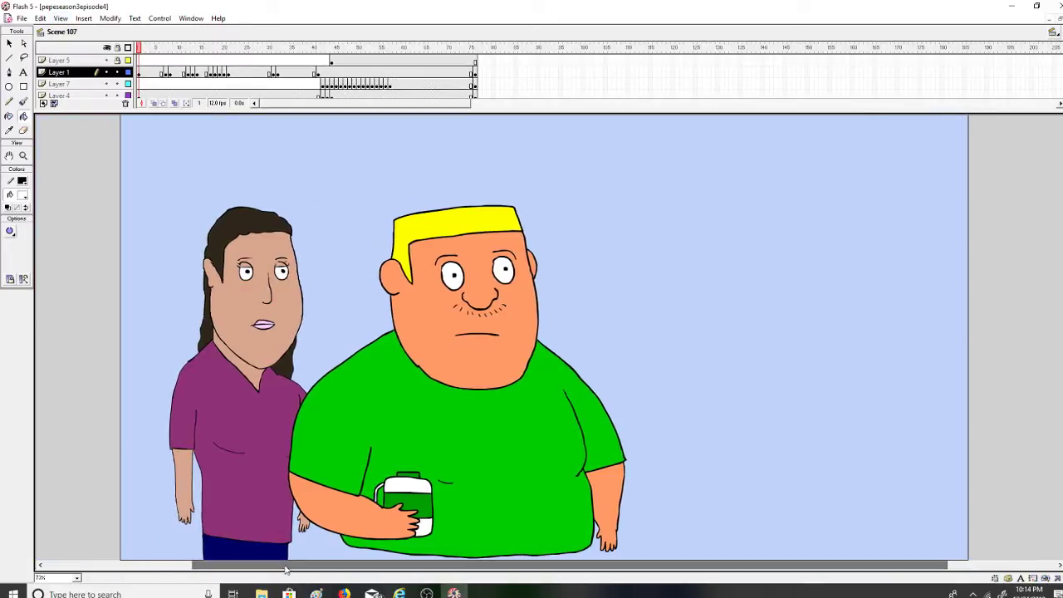
pyautogui.click(24, 88)
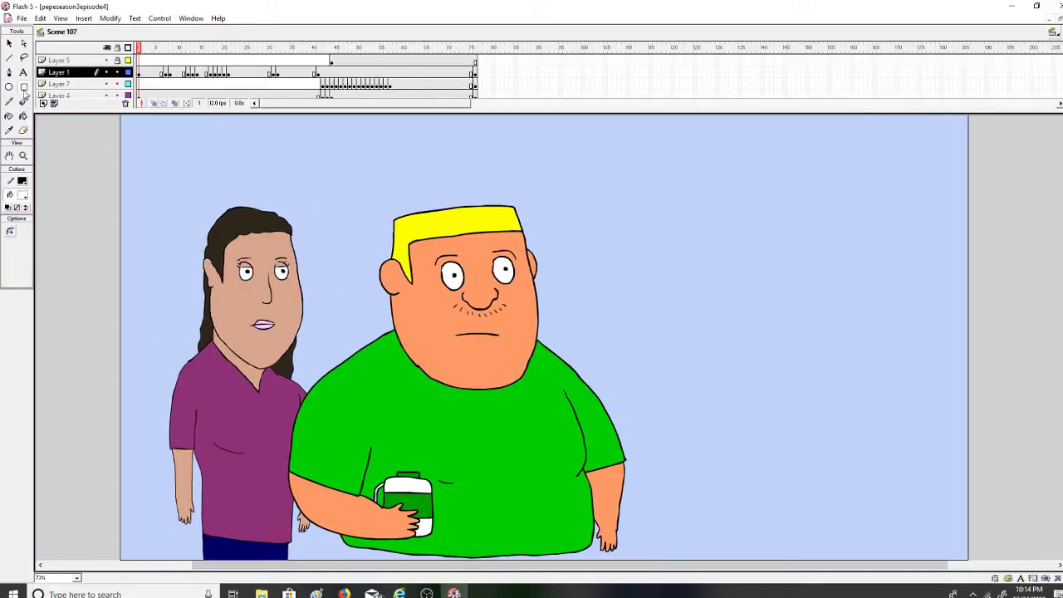
pyautogui.click(27, 196)
pyautogui.click(11, 291)
pyautogui.moveTo(89, 357); pyautogui.dragTo(1026, 577)
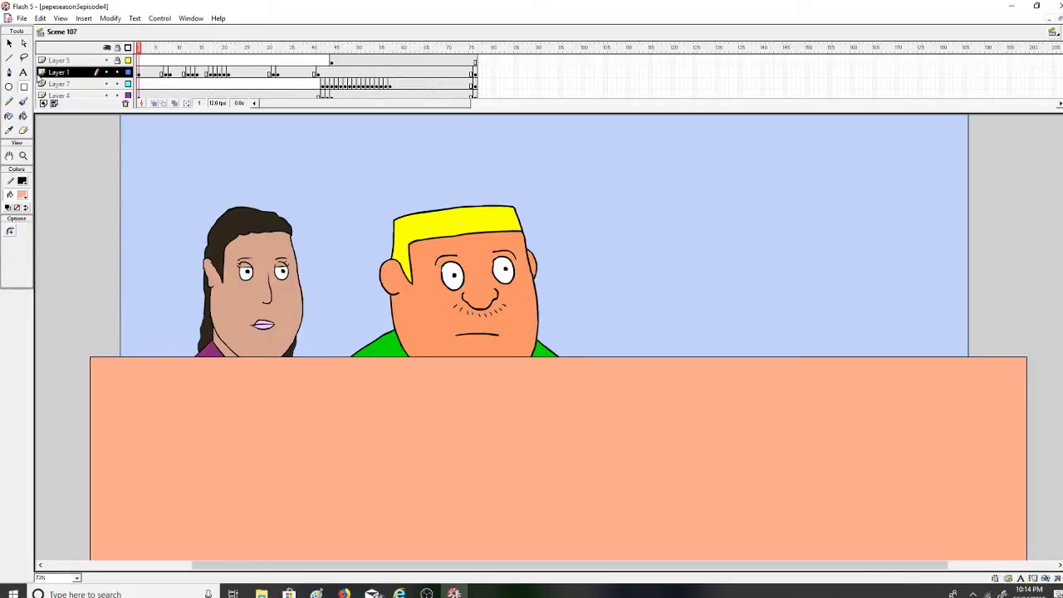
pyautogui.hotkey('ctrl', 'z')
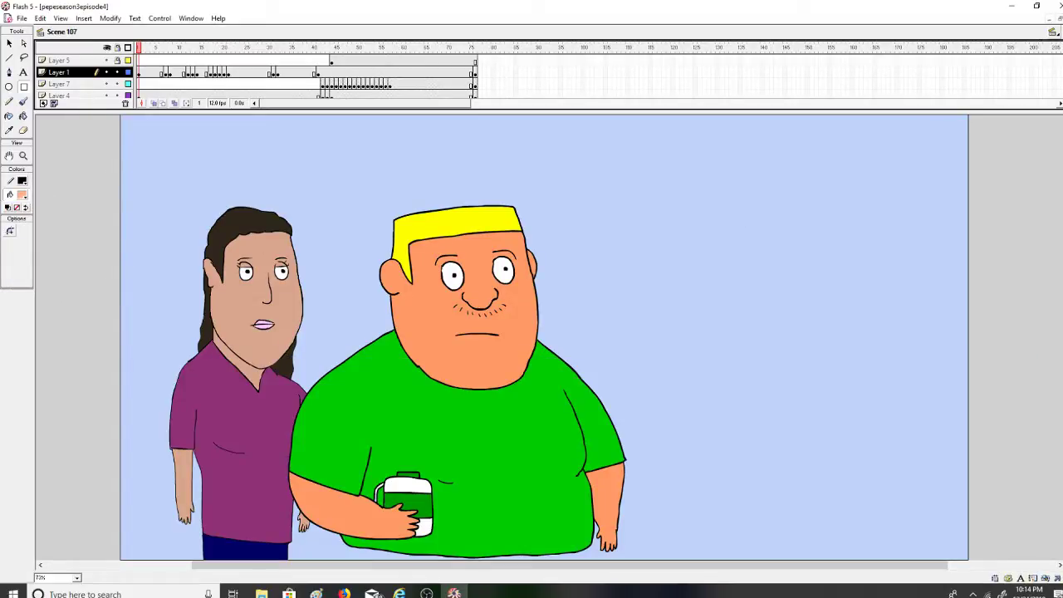
# Select Layer 10 at the base of the layer stack and lock all the layers
pyautogui.scroll(-3, 543, 340)
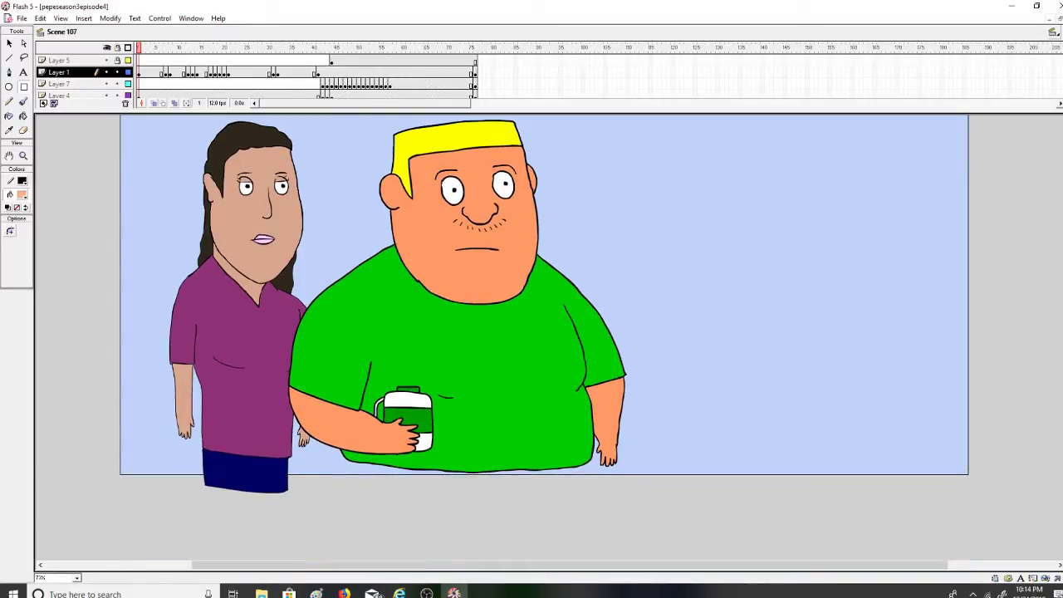
pyautogui.scroll(-2, 543, 75)
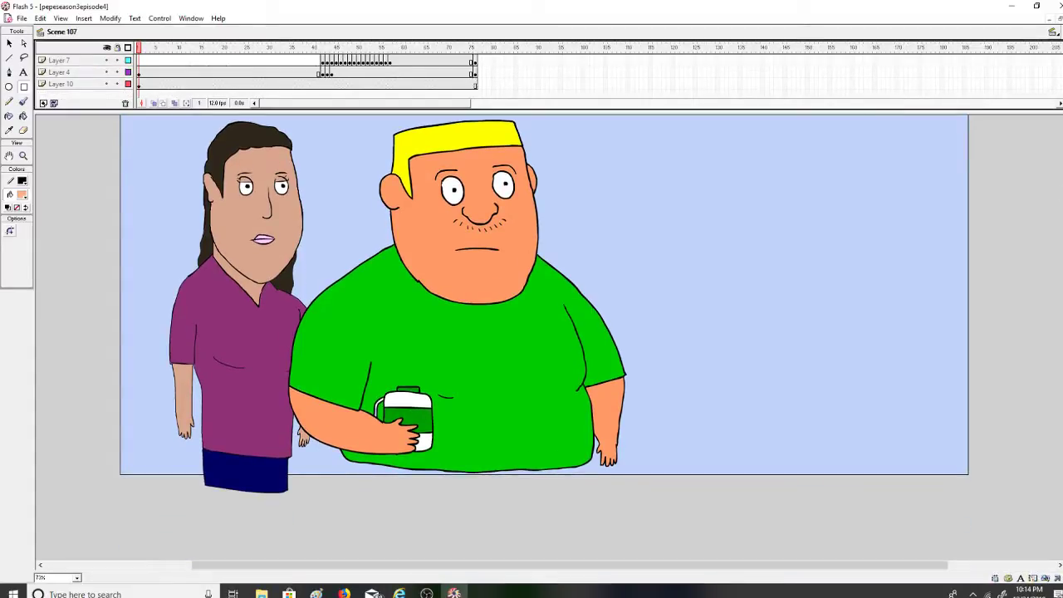
pyautogui.click(93, 85)
pyautogui.click(23, 43)
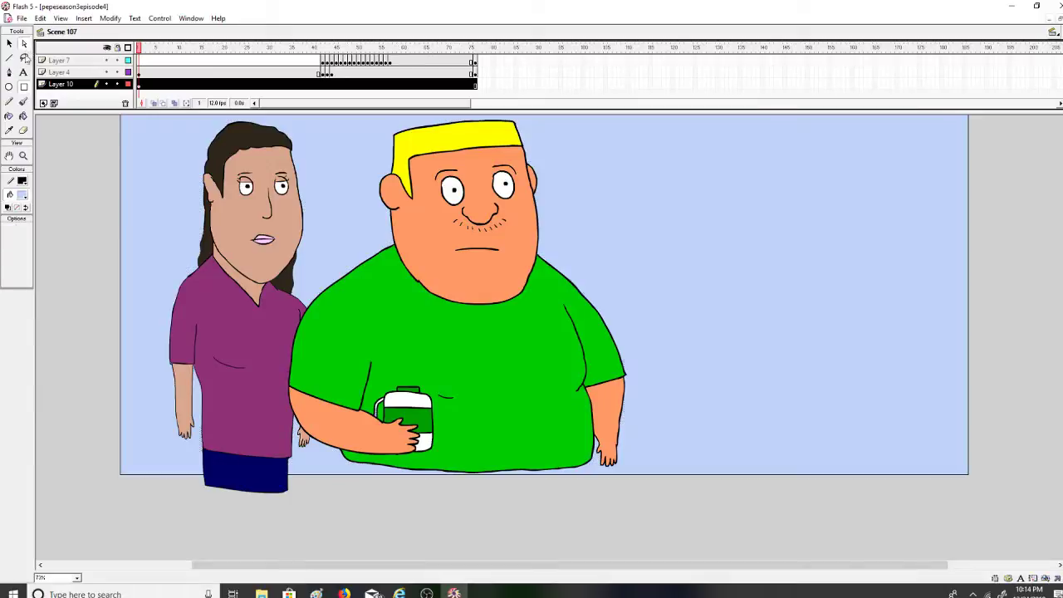
pyautogui.click(100, 87)
pyautogui.click(117, 48)
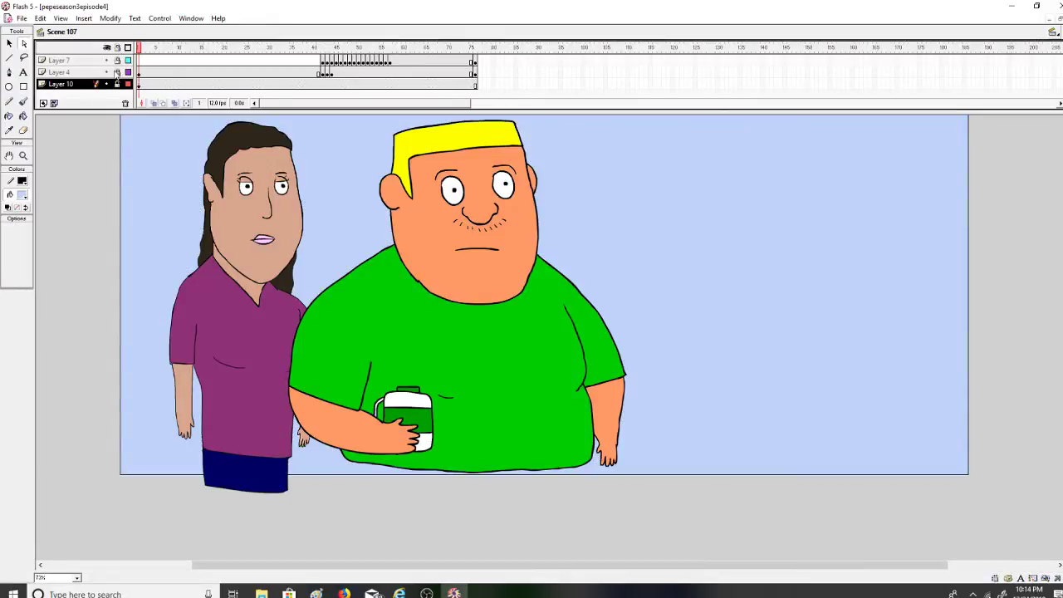
# Draw a peach rectangle on Layer 10 behind the characters, spanning the full width of the stage's lower part
pyautogui.click(23, 86)
pyautogui.click(23, 194)
pyautogui.click(18, 286)
pyautogui.moveTo(94, 500); pyautogui.dragTo(997, 378)
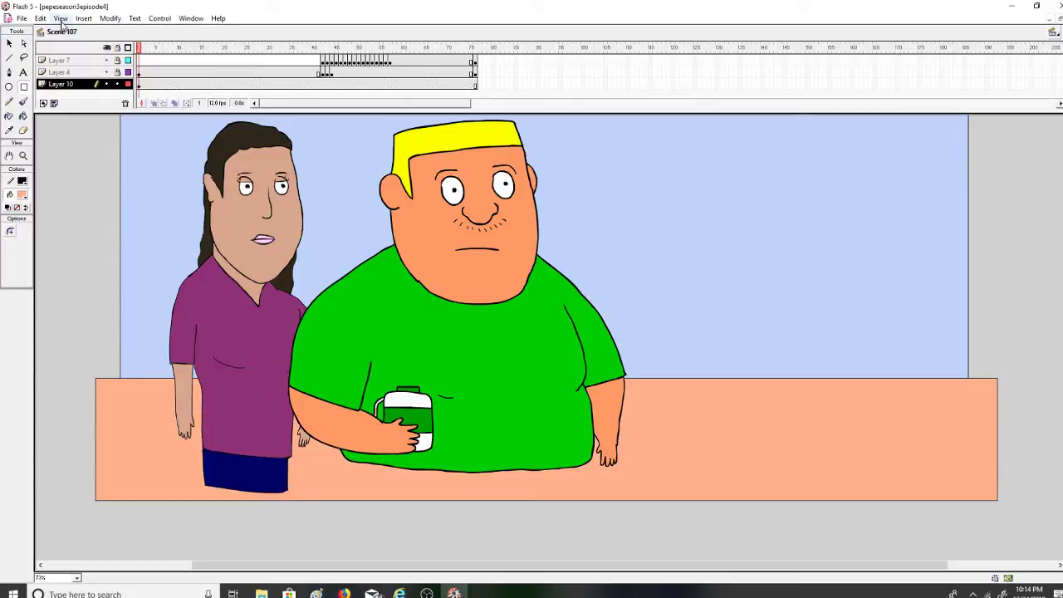
# Hide the work area and zoom out to 50% so the whole stage fits
pyautogui.click(61, 19)
pyautogui.click(84, 154)
pyautogui.click(24, 156)
pyautogui.click(24, 230)
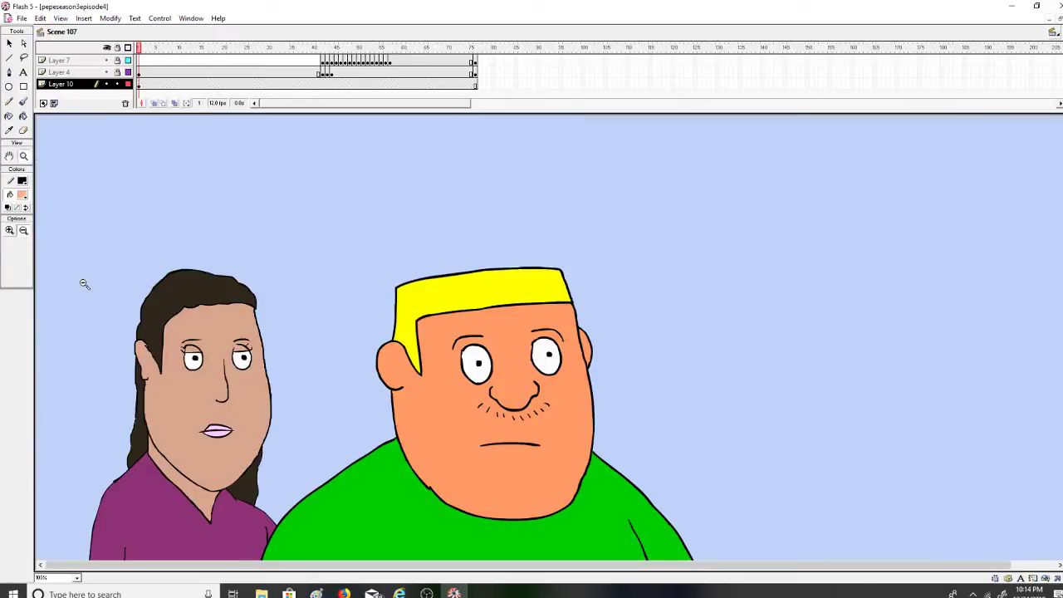
pyautogui.click(83, 284)
# Play Scene 107 to check the characters against the new background, and return to frame 1
pyautogui.click(160, 18)
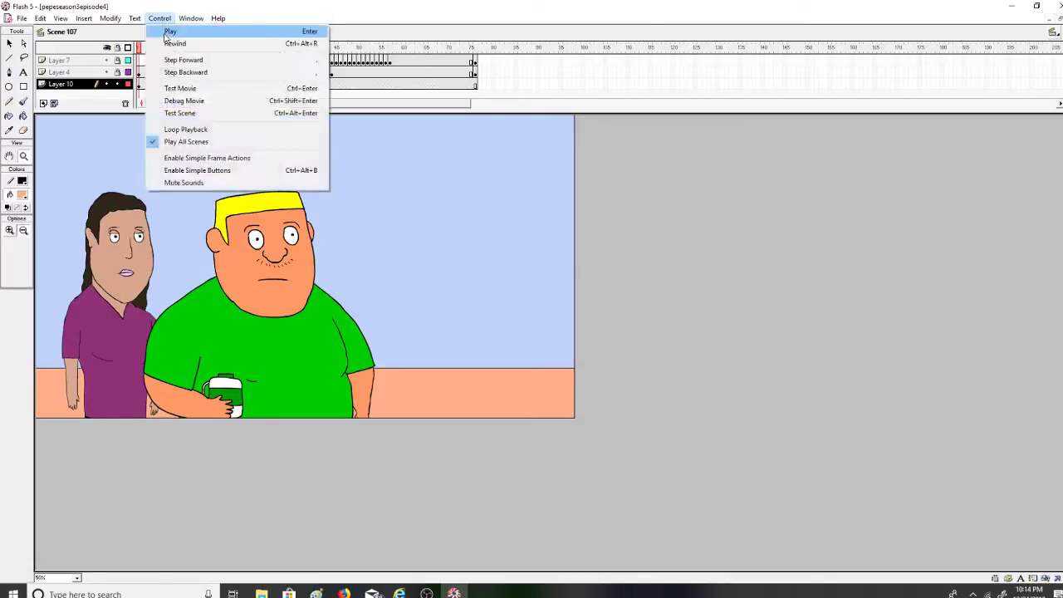
pyautogui.click(173, 28)
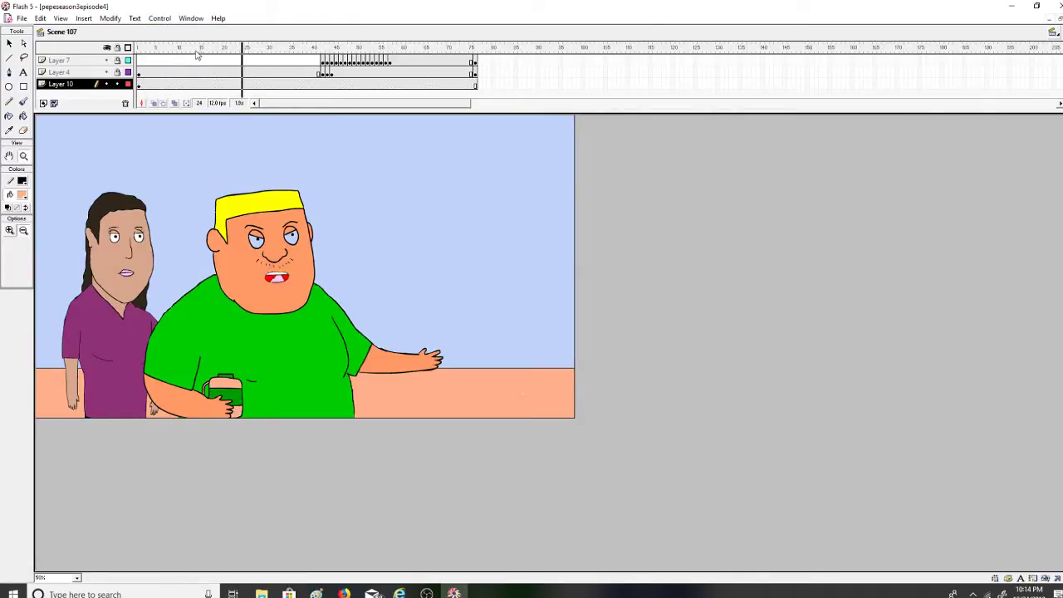
pyautogui.click(184, 47)
pyautogui.moveTo(183, 47); pyautogui.dragTo(49, 108)
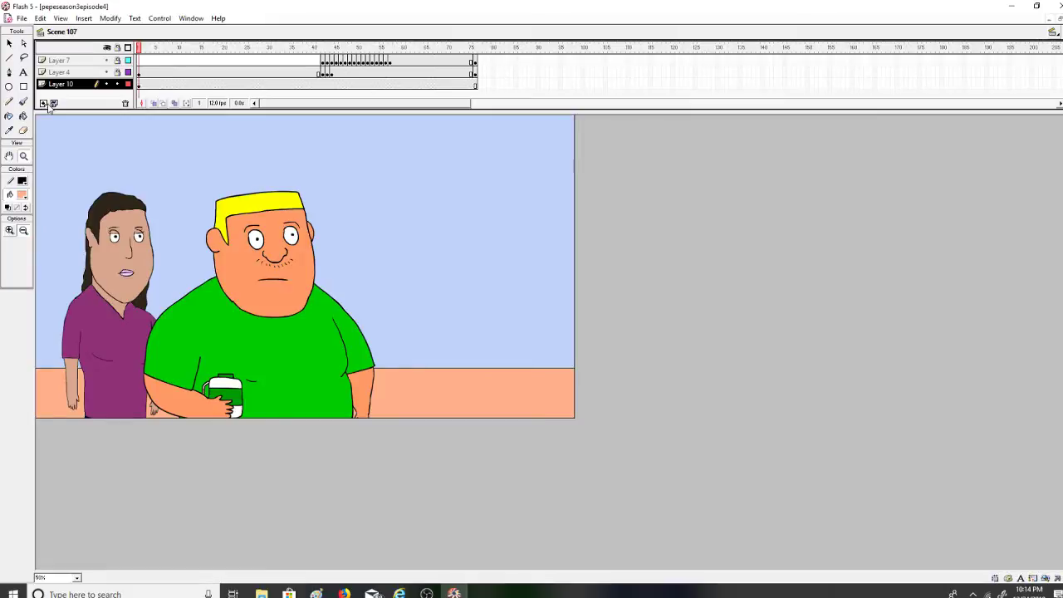
# Add a new layer above Layer 10 and move it between Layer 7 and Layer 4
pyautogui.click(43, 103)
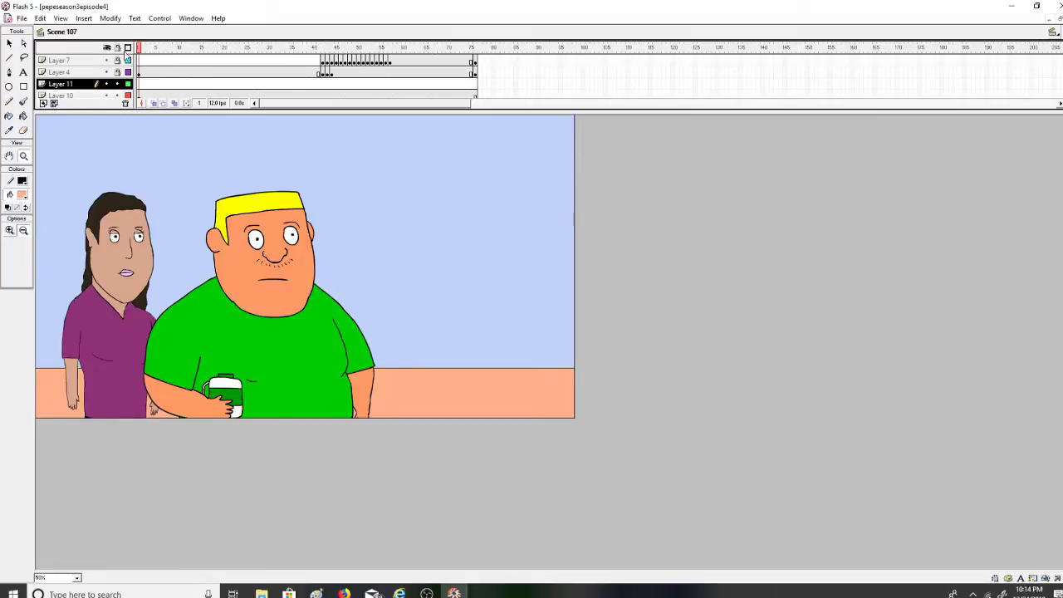
pyautogui.click(83, 86)
pyautogui.moveTo(84, 76); pyautogui.dragTo(85, 73)
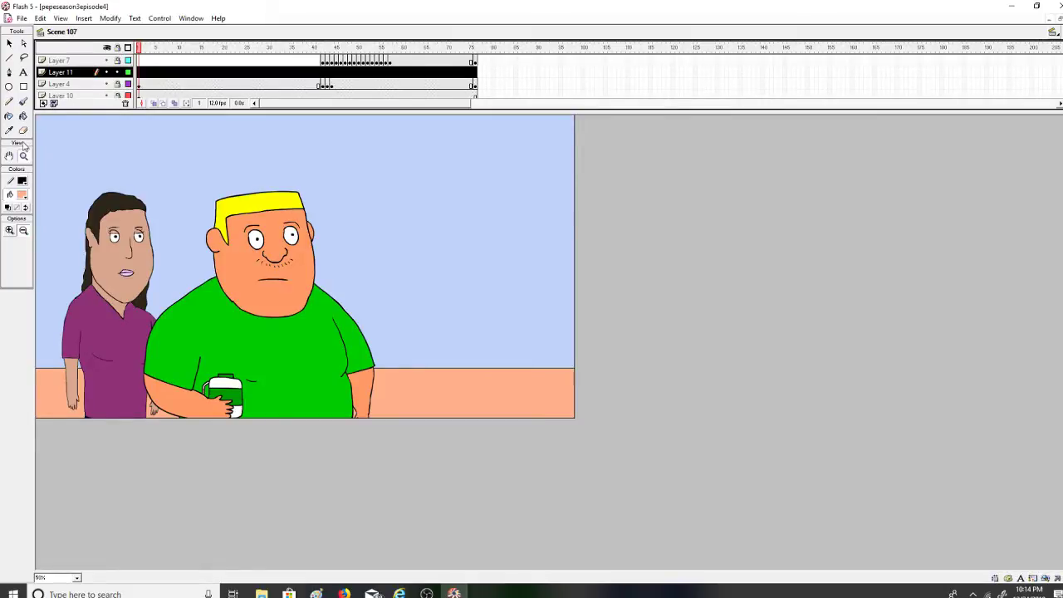
# Paint white behind the man's eyes on Layer 11 with a white Brush
pyautogui.click(23, 101)
pyautogui.click(25, 246)
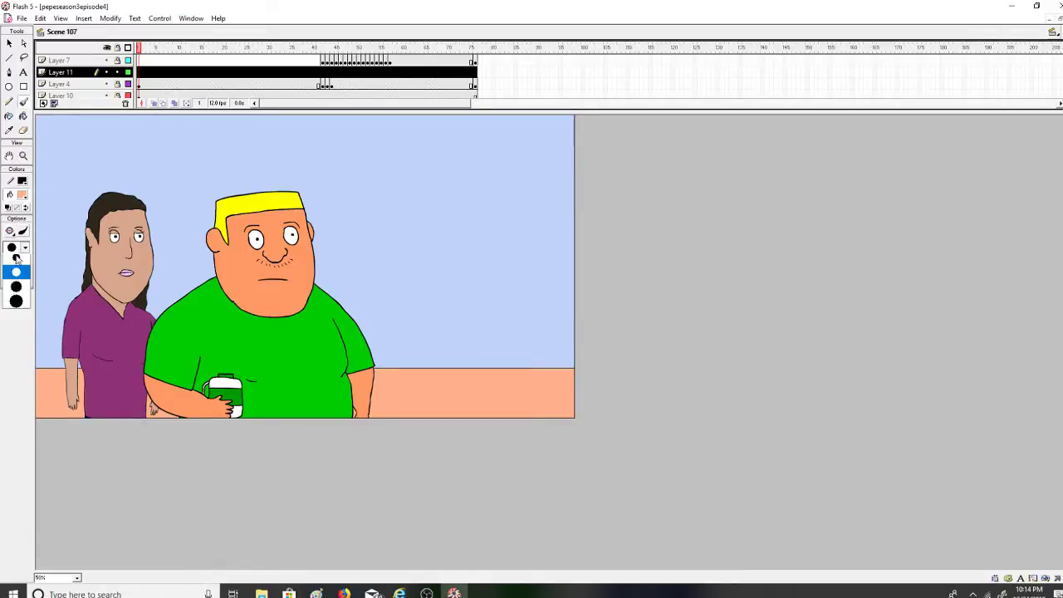
pyautogui.click(15, 259)
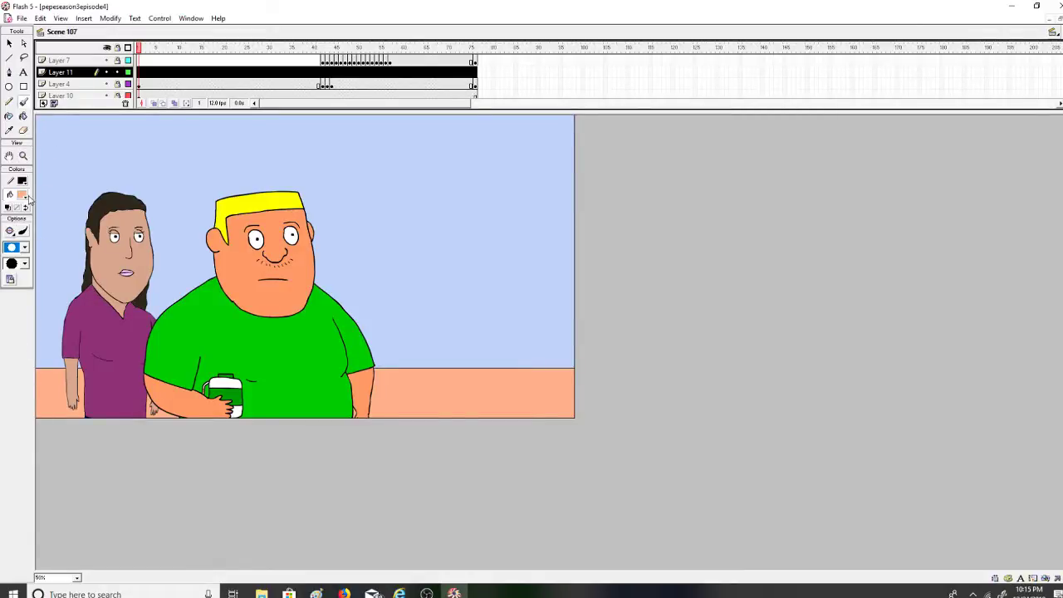
pyautogui.click(22, 194)
pyautogui.click(14, 219)
pyautogui.click(254, 243)
pyautogui.moveTo(254, 243)
pyautogui.mouseDown()
pyautogui.moveTo(294, 228)
pyautogui.moveTo(291, 240)
pyautogui.mouseUp()
# Move Layer 11 below Layer 4 and brush white behind the woman's eyes at frame 44
pyautogui.moveTo(159, 48)
pyautogui.mouseDown()
pyautogui.moveTo(259, 66)
pyautogui.moveTo(431, 73)
pyautogui.moveTo(292, 83)
pyautogui.moveTo(330, 85)
pyautogui.mouseUp()
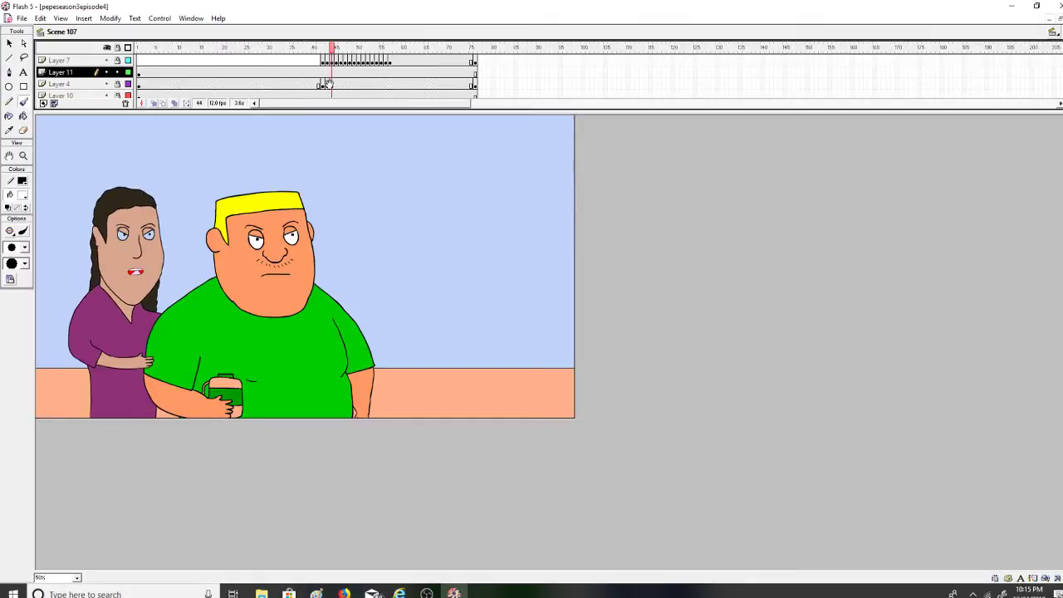
pyautogui.moveTo(125, 230); pyautogui.dragTo(124, 229)
pyautogui.hotkey('ctrl', 'z')
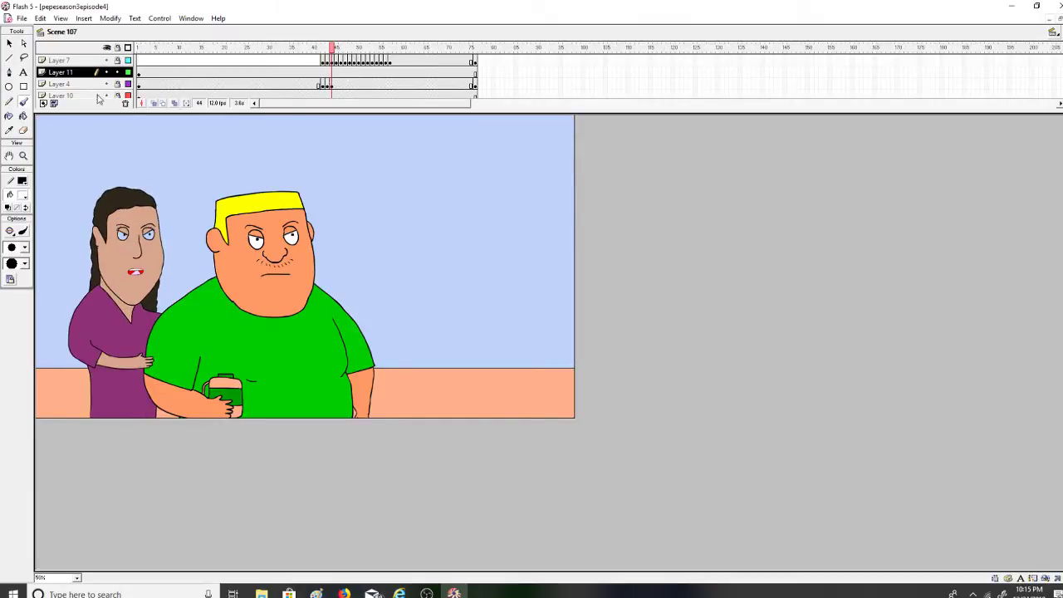
pyautogui.moveTo(80, 75)
pyautogui.mouseDown()
pyautogui.moveTo(85, 98)
pyautogui.moveTo(85, 82)
pyautogui.mouseUp()
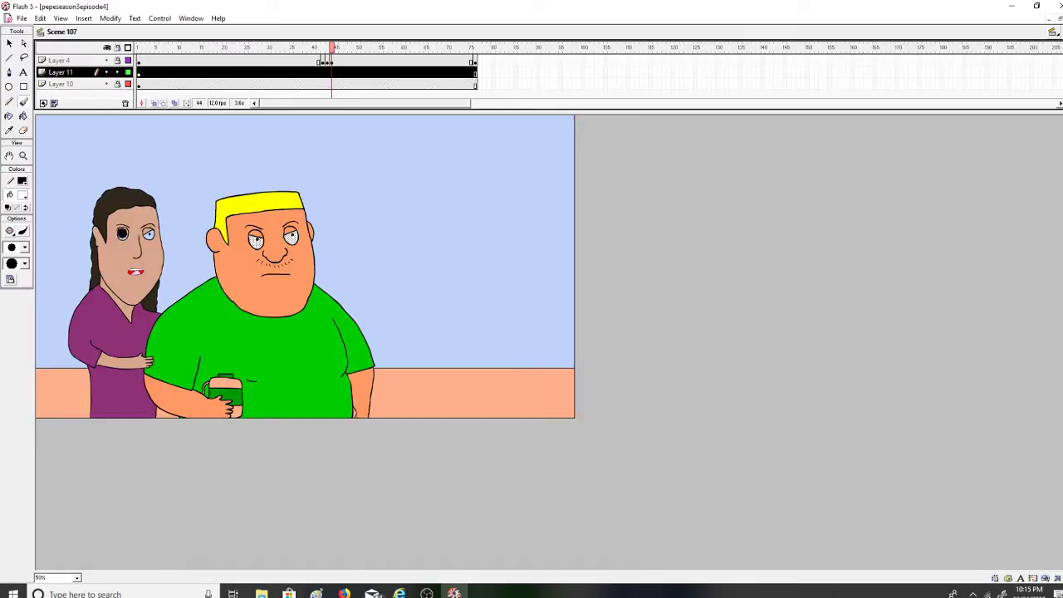
pyautogui.moveTo(123, 233); pyautogui.dragTo(151, 233)
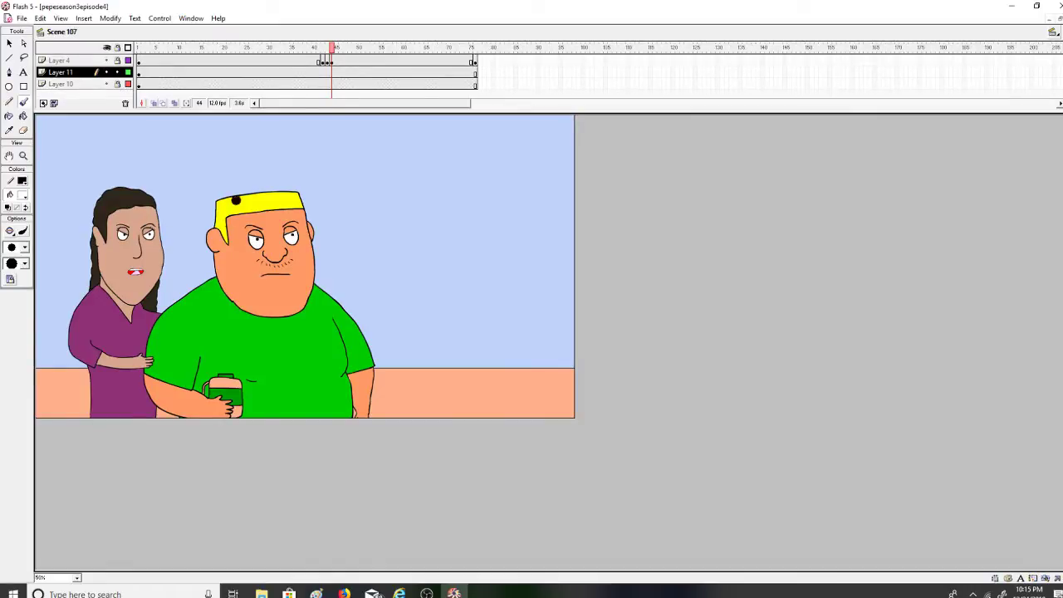
pyautogui.moveTo(346, 51); pyautogui.dragTo(322, 54)
pyautogui.hotkey('ctrl', 'z')
pyautogui.click(336, 53)
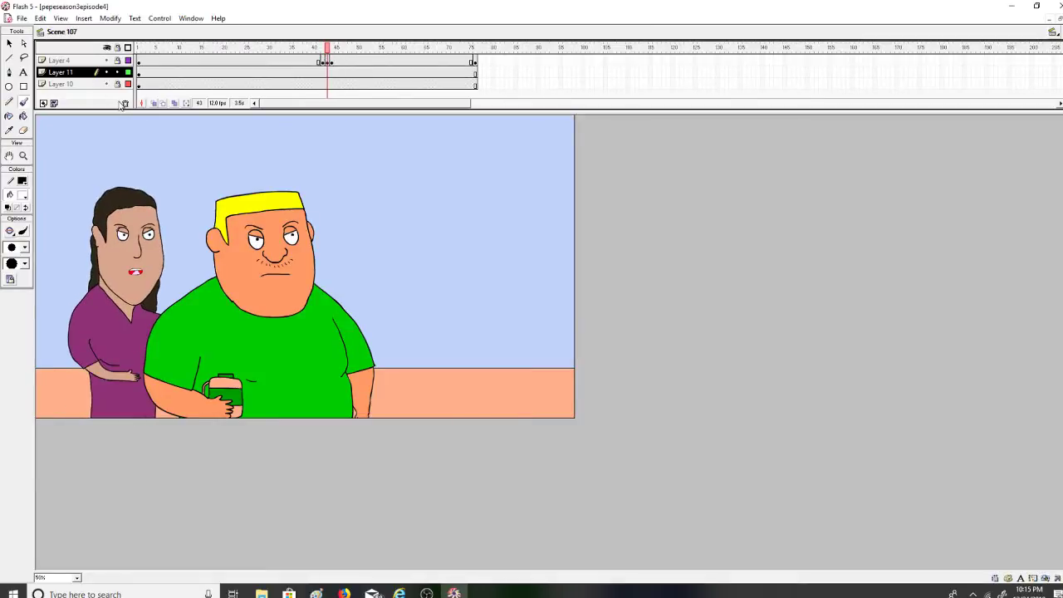
# Lock Layer 11, unlock Layer 4, and fill the woman's eyes white at frame 44 with the Paint Bucket
pyautogui.click(117, 61)
pyautogui.click(117, 61)
pyautogui.moveTo(329, 49); pyautogui.dragTo(334, 49)
pyautogui.click(23, 116)
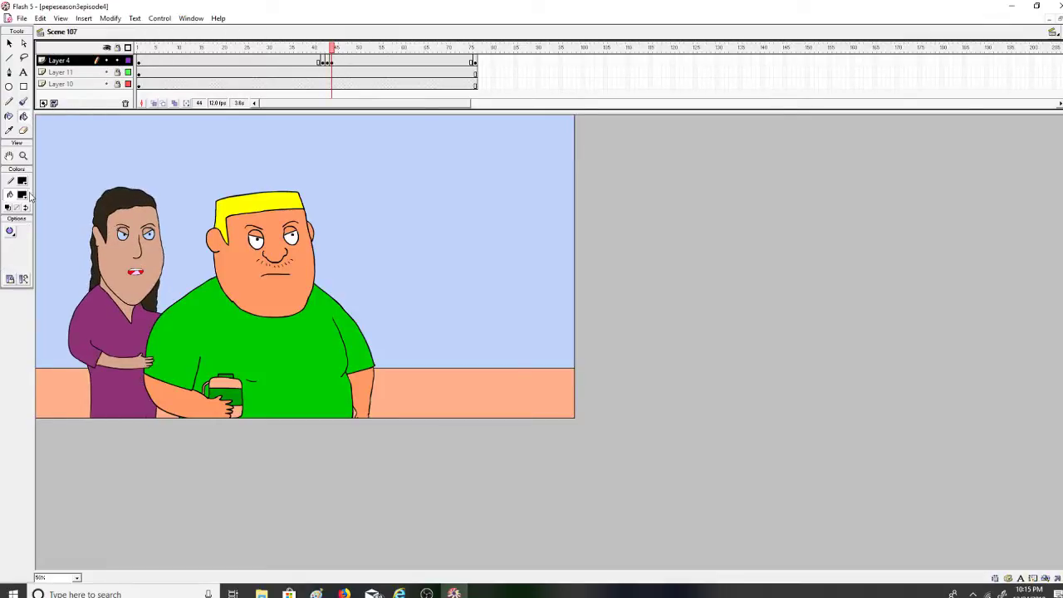
pyautogui.click(22, 195)
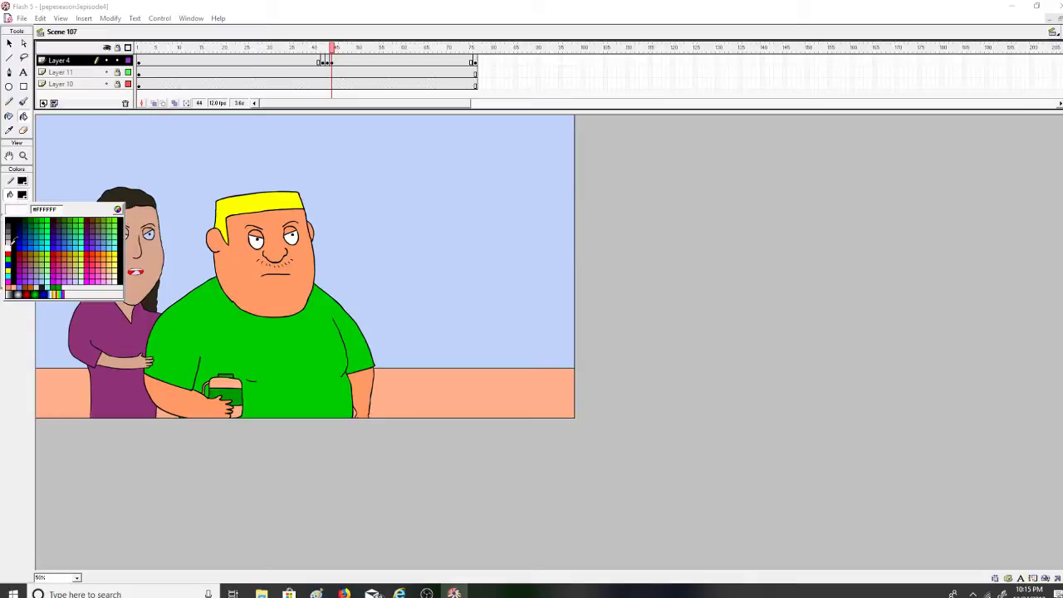
pyautogui.click(12, 242)
pyautogui.click(123, 234)
pyautogui.click(150, 234)
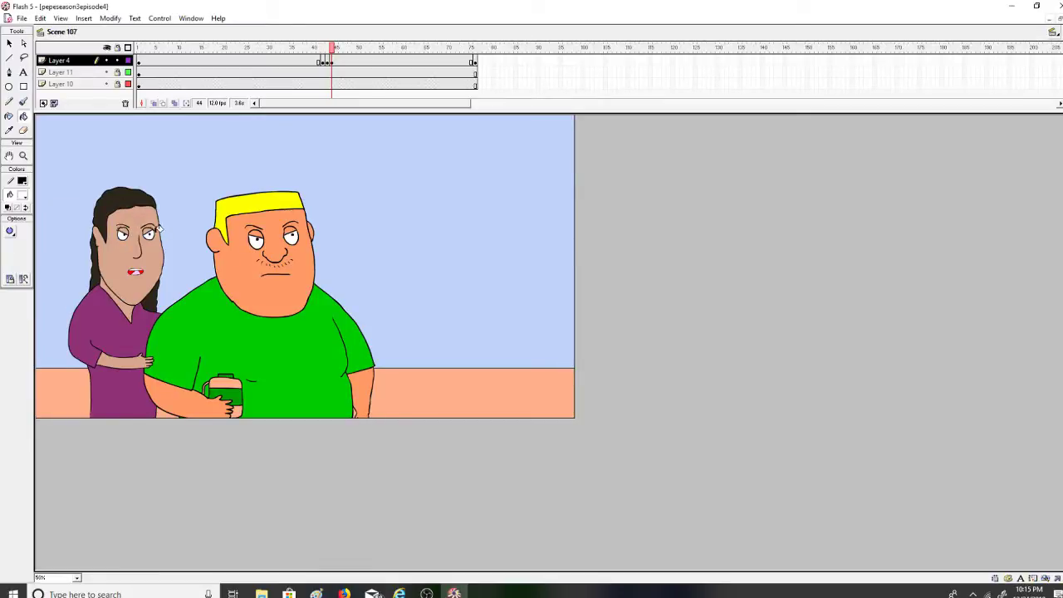
# Clear the last keyframe of Layer 4 at frame 76 and play Scene 107 to check the eyes
pyautogui.moveTo(320, 52)
pyautogui.mouseDown()
pyautogui.moveTo(495, 57)
pyautogui.moveTo(128, 63)
pyautogui.mouseUp()
pyautogui.rightClick(477, 63)
pyautogui.click(501, 97)
pyautogui.click(160, 19)
pyautogui.click(157, 35)
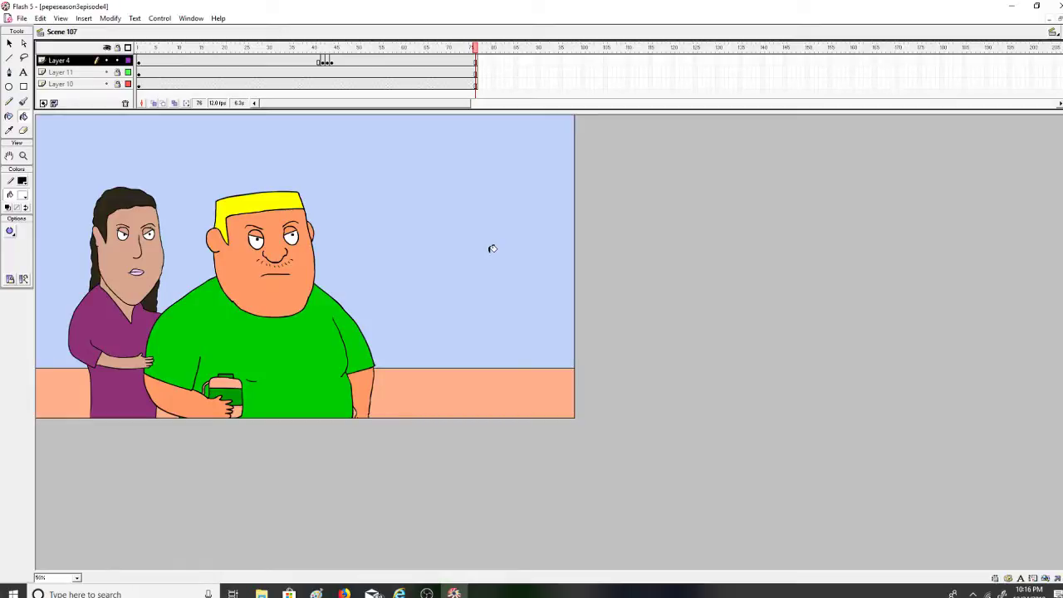
pyautogui.moveTo(163, 52); pyautogui.dragTo(162, 81)
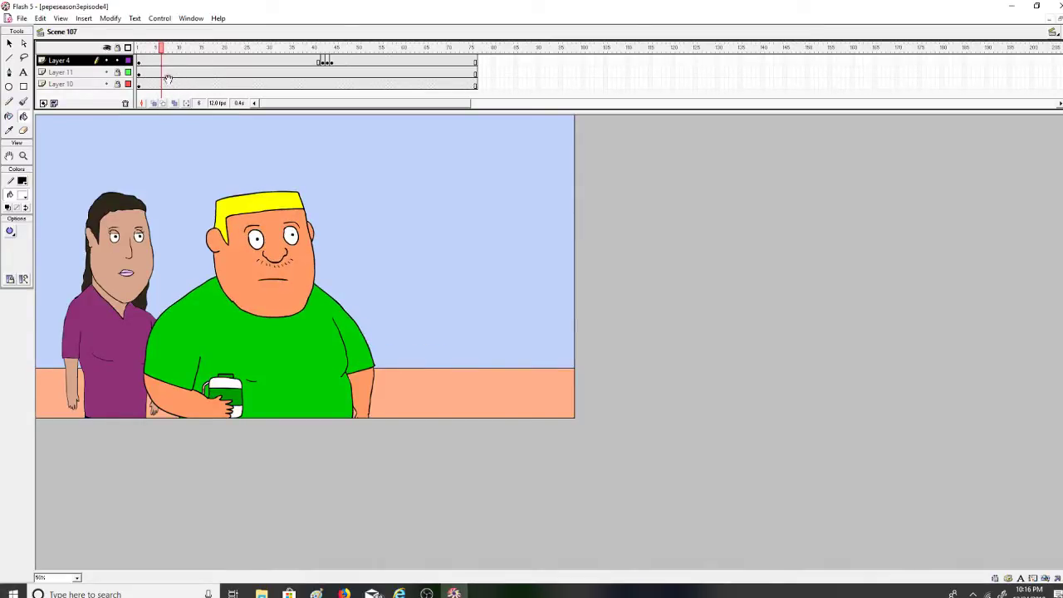
pyautogui.click(76, 74)
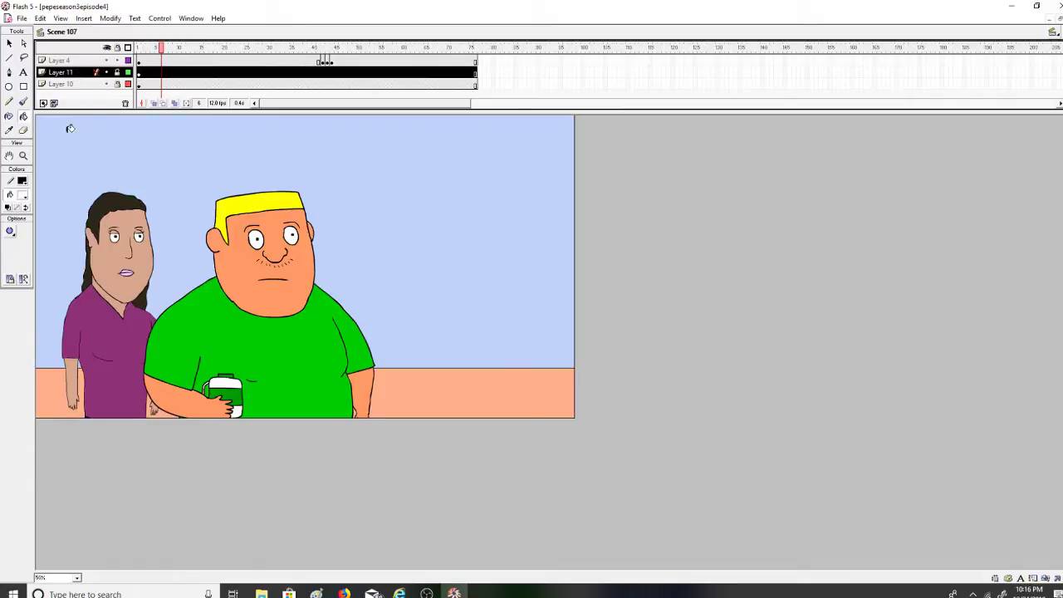
pyautogui.click(23, 102)
pyautogui.click(25, 247)
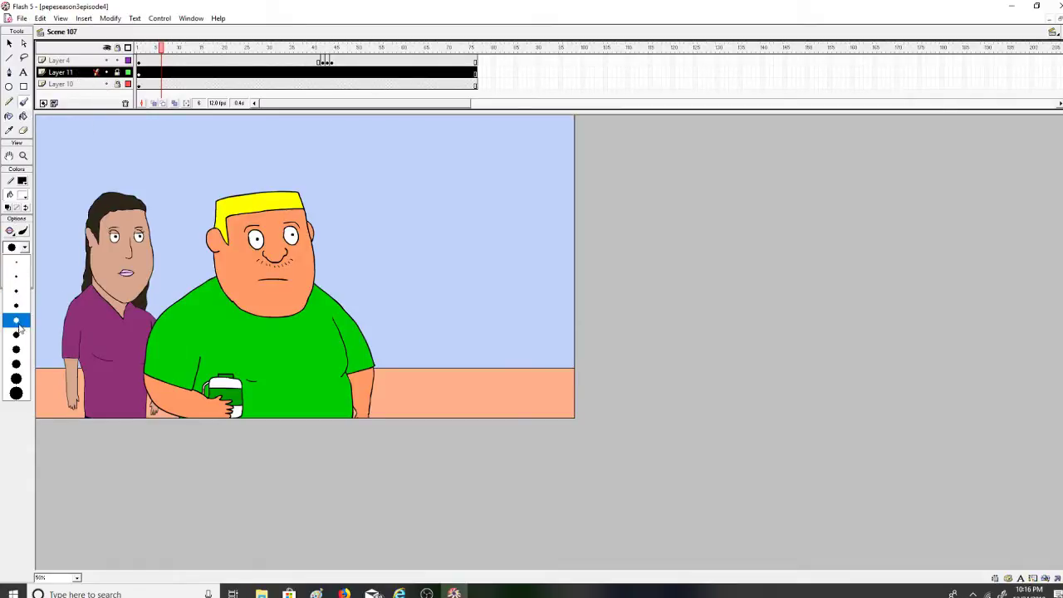
pyautogui.click(16, 367)
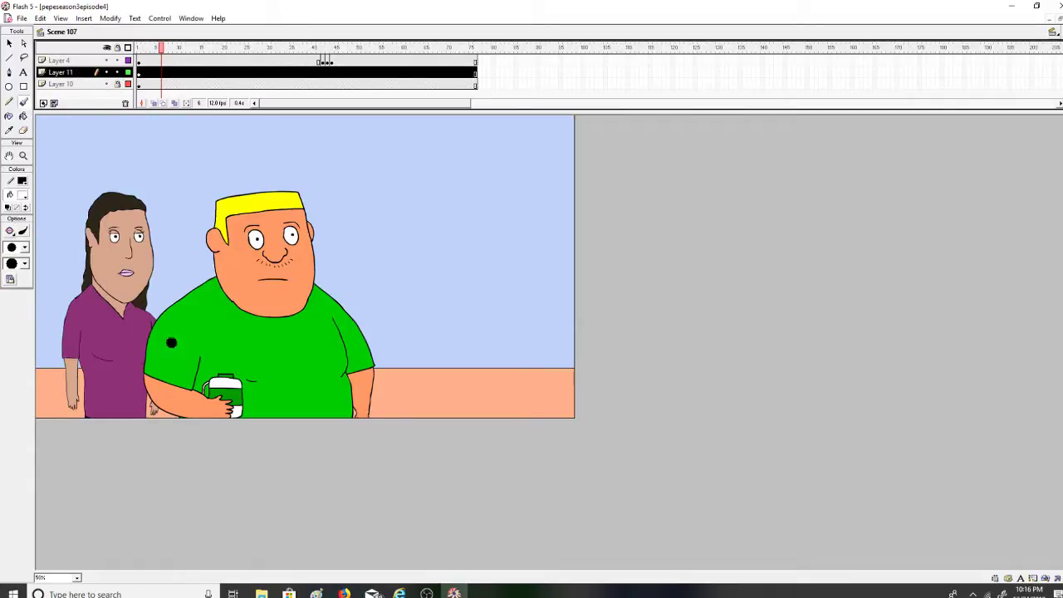
pyautogui.moveTo(199, 50)
pyautogui.mouseDown()
pyautogui.moveTo(174, 51)
pyautogui.moveTo(217, 54)
pyautogui.moveTo(194, 56)
pyautogui.mouseUp()
pyautogui.click(117, 47)
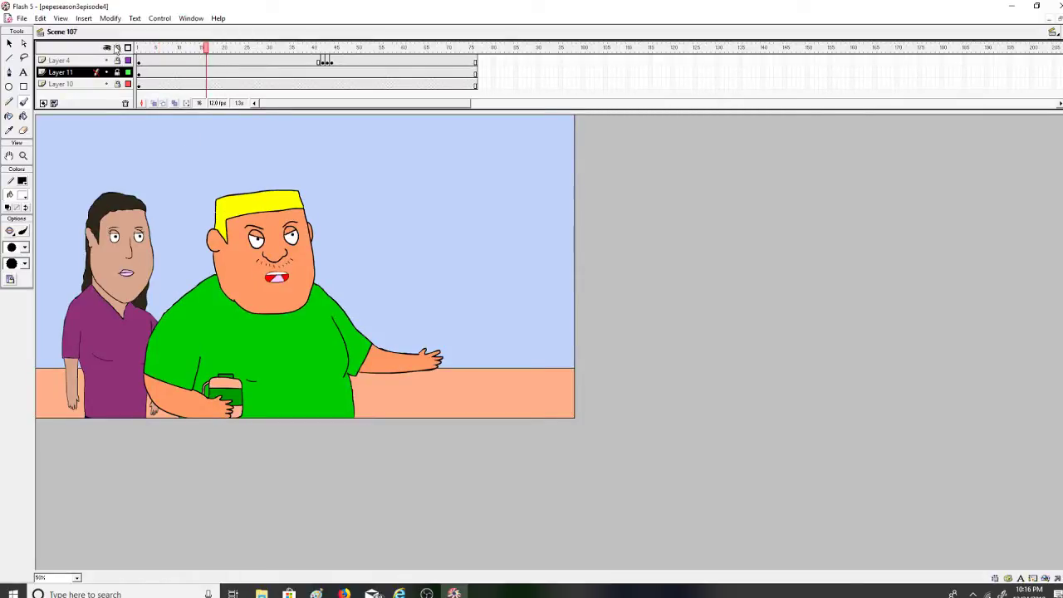
# Play on from frame 16 to check the man's jug, unlock Layer 1, and go to its frame 7
pyautogui.scroll(2, 86, 80)
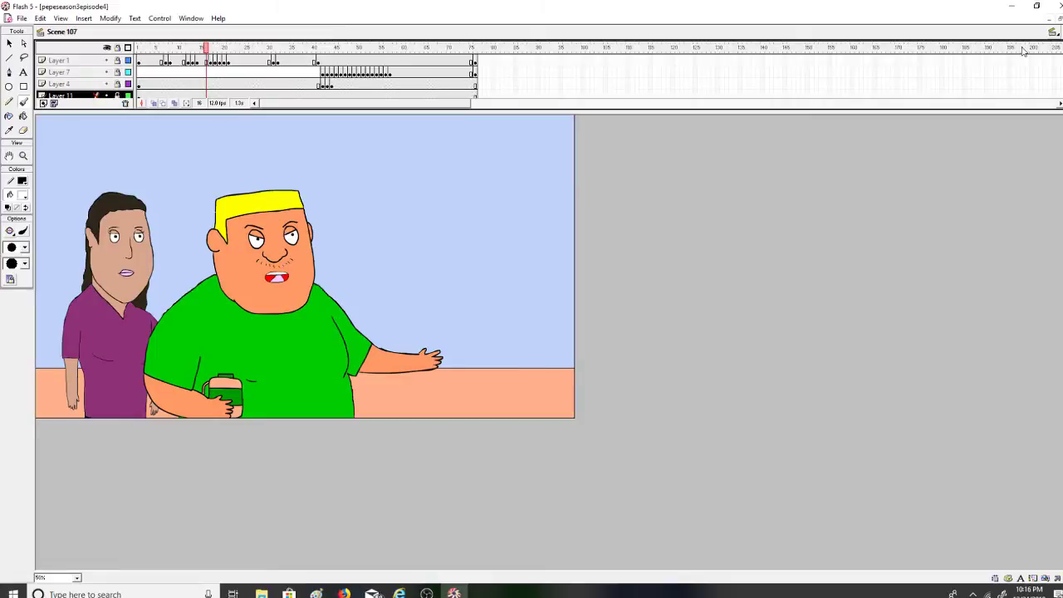
pyautogui.click(92, 72)
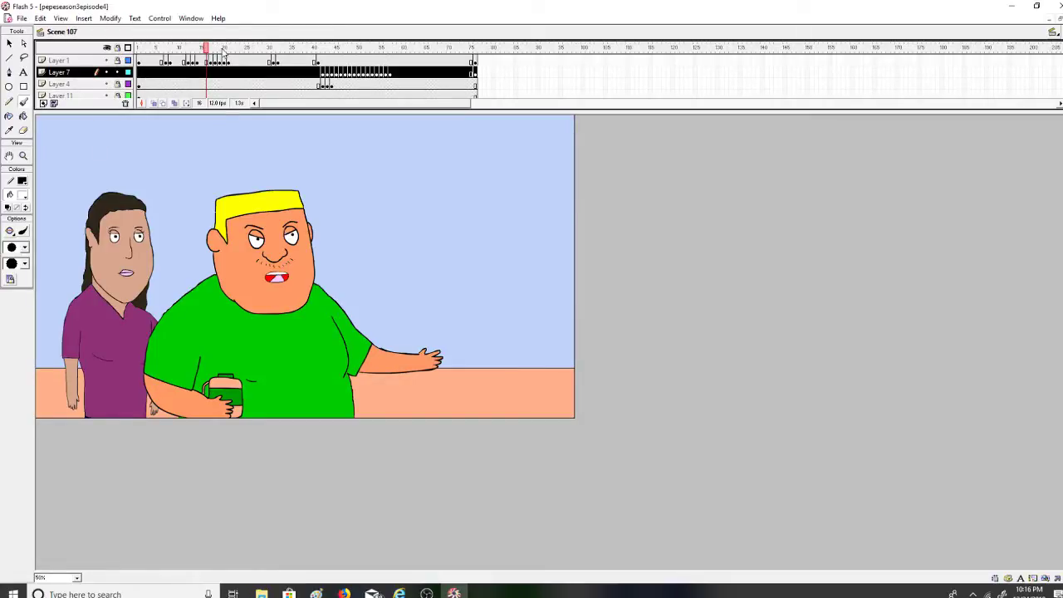
pyautogui.press('Return')
pyautogui.click(96, 74)
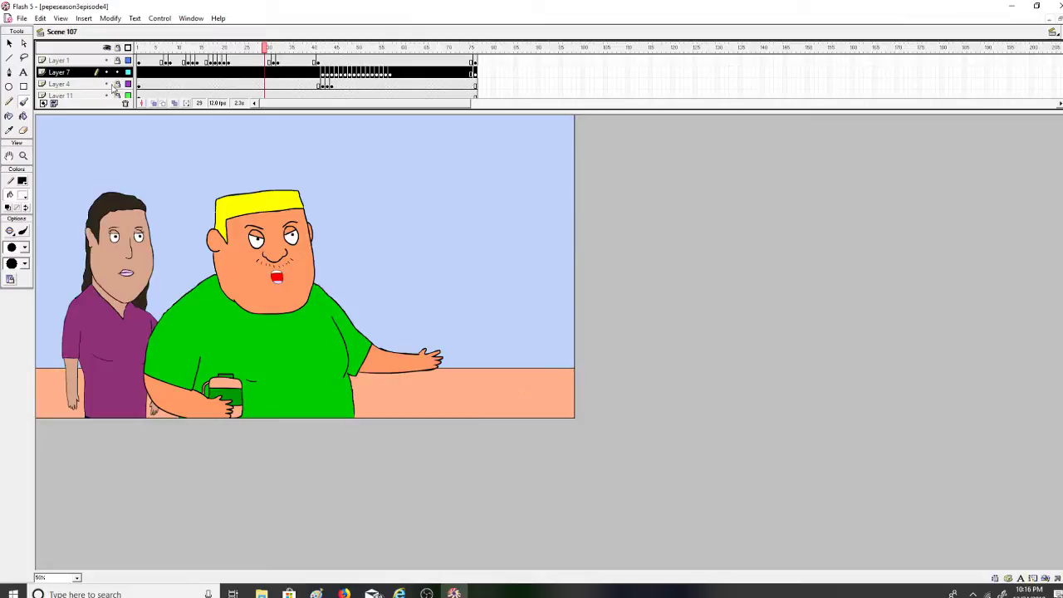
pyautogui.click(103, 63)
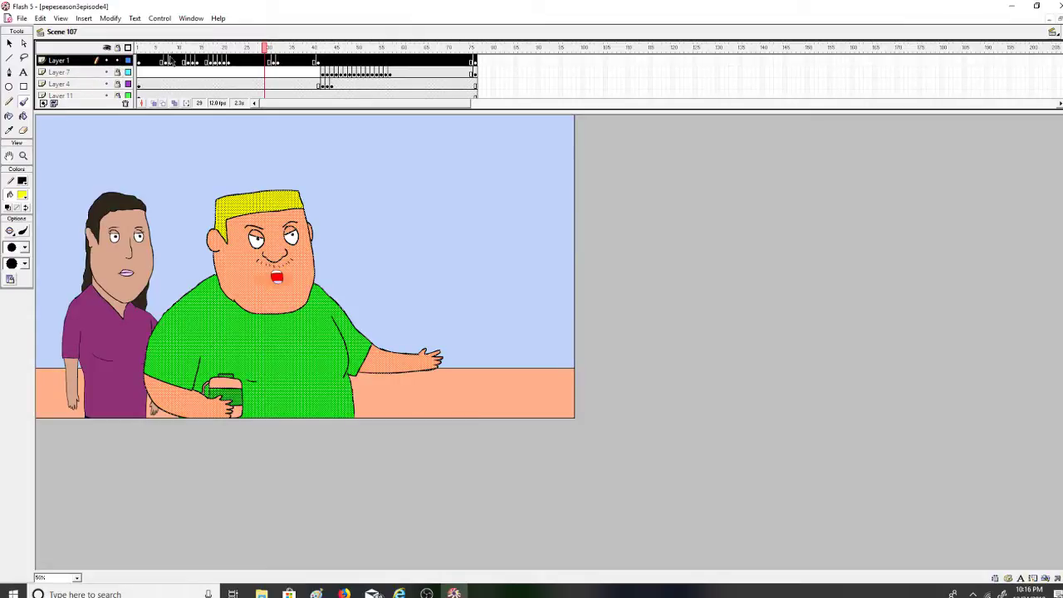
pyautogui.click(165, 48)
pyautogui.moveTo(165, 48)
pyautogui.mouseDown()
pyautogui.moveTo(177, 48)
pyautogui.moveTo(165, 47)
pyautogui.mouseUp()
# Fill the uncoloured parts of the man's jug white at frame 7 of Layer 1, undoing any misplaced fill
pyautogui.click(24, 42)
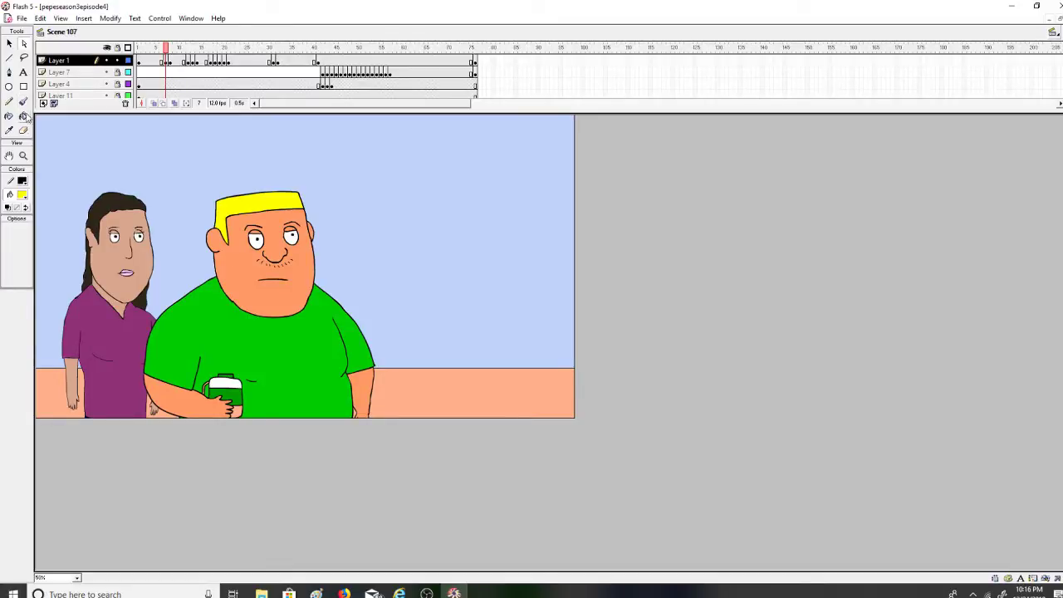
pyautogui.click(24, 116)
pyautogui.click(24, 196)
pyautogui.click(24, 247)
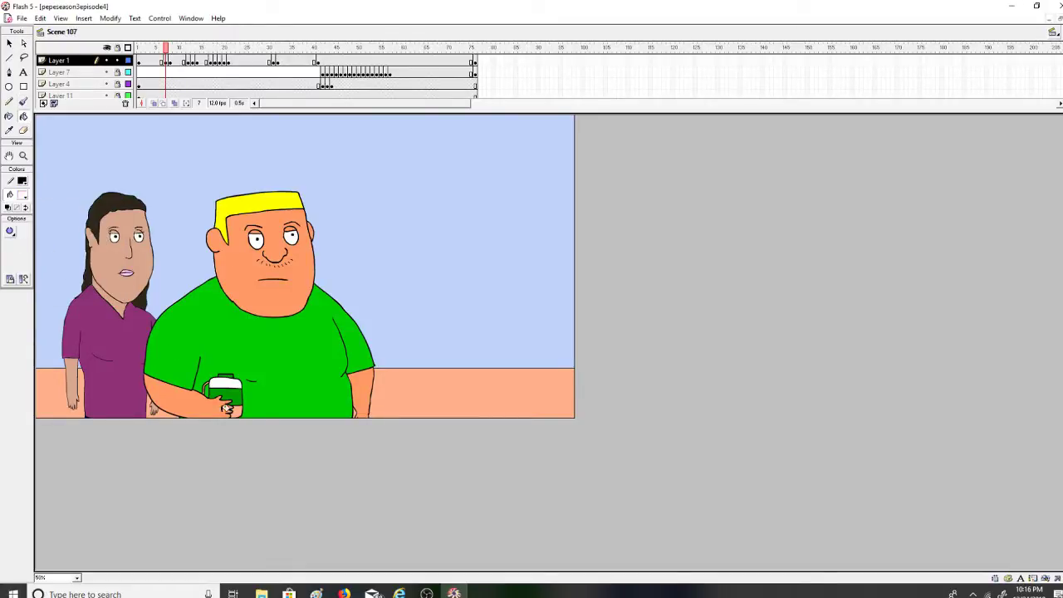
pyautogui.click(243, 407)
pyautogui.hotkey('ctrl', 'z')
pyautogui.click(206, 383)
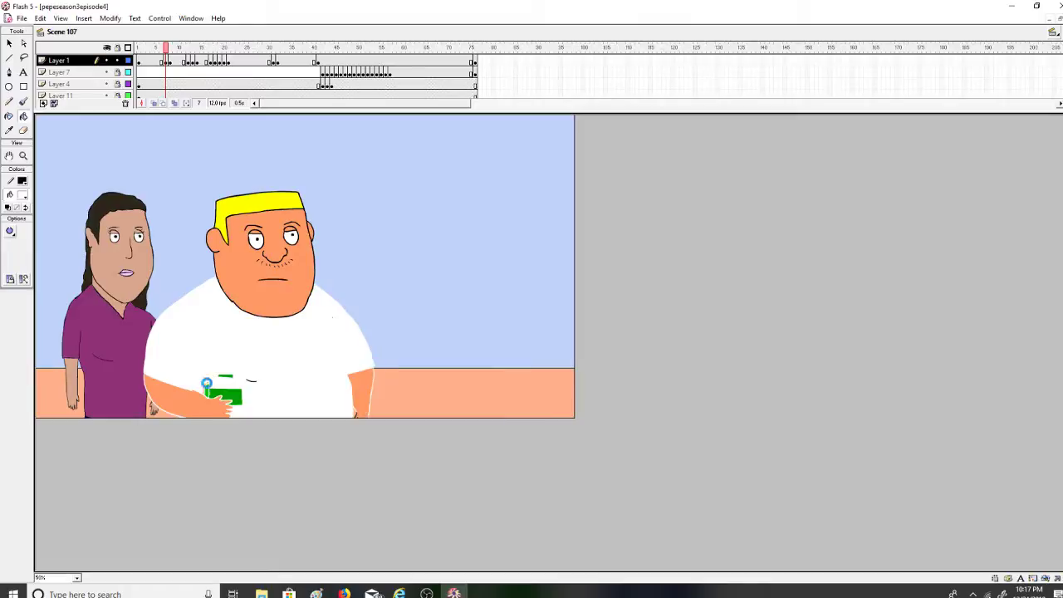
pyautogui.hotkey('ctrl', 'z')
# Fill the jug's upper and lower parts white at frame 8 of Layer 1, undoing the black fill and the fill over the green band
pyautogui.click(172, 48)
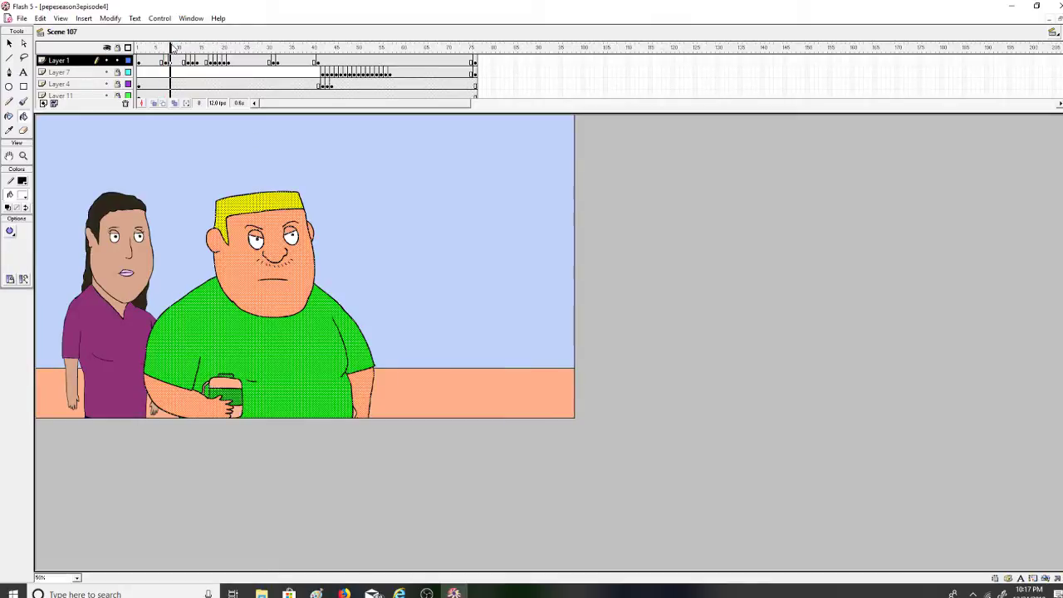
pyautogui.click(173, 61)
pyautogui.click(222, 380)
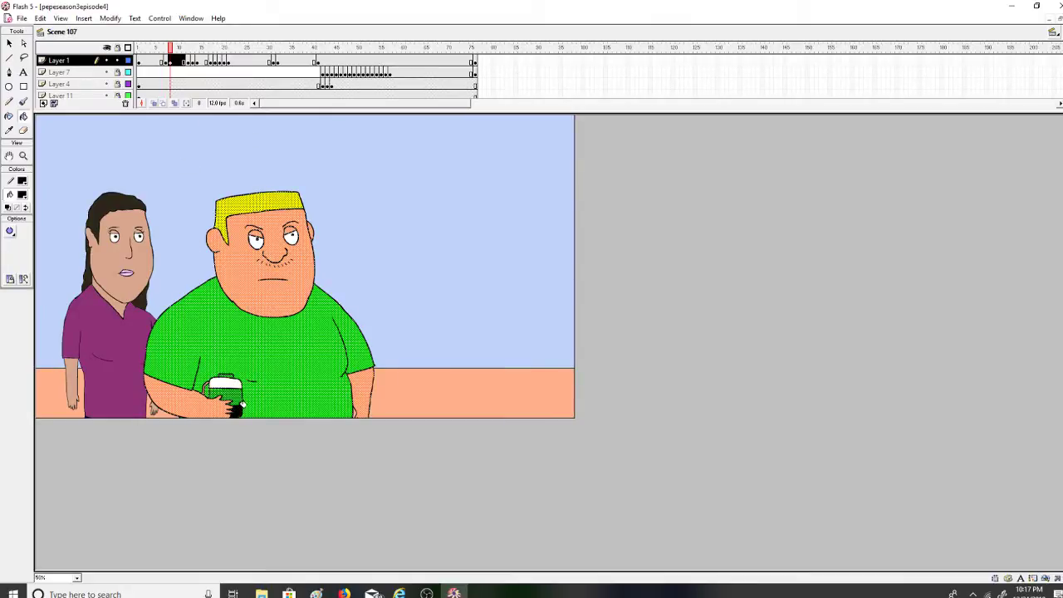
pyautogui.hotkey('ctrl', 'z')
pyautogui.click(23, 43)
pyautogui.click(43, 125)
pyautogui.click(23, 116)
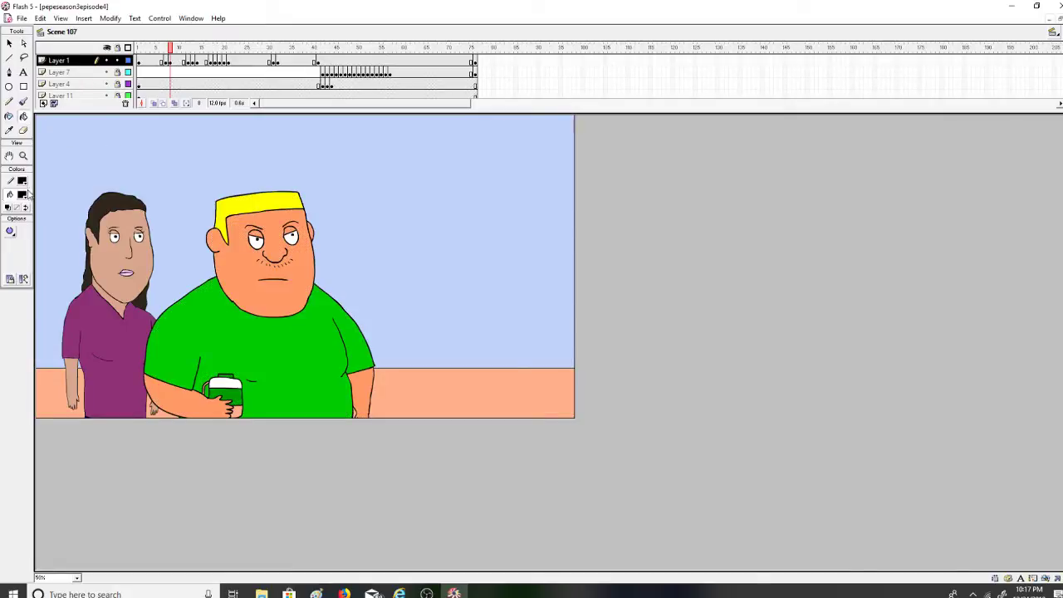
pyautogui.click(23, 194)
pyautogui.click(10, 253)
pyautogui.click(224, 387)
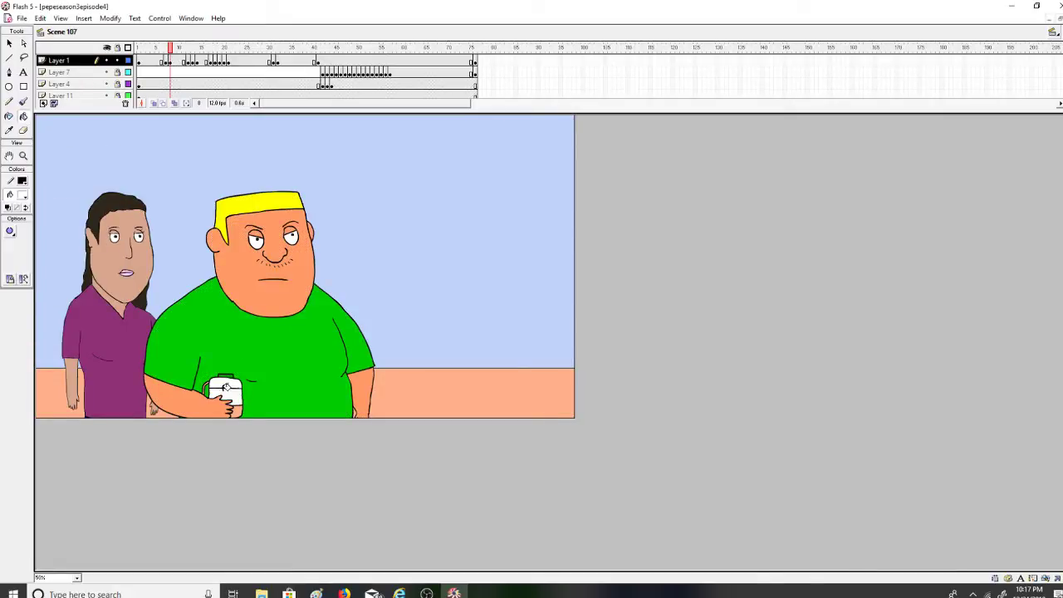
pyautogui.hotkey('ctrl', 'z')
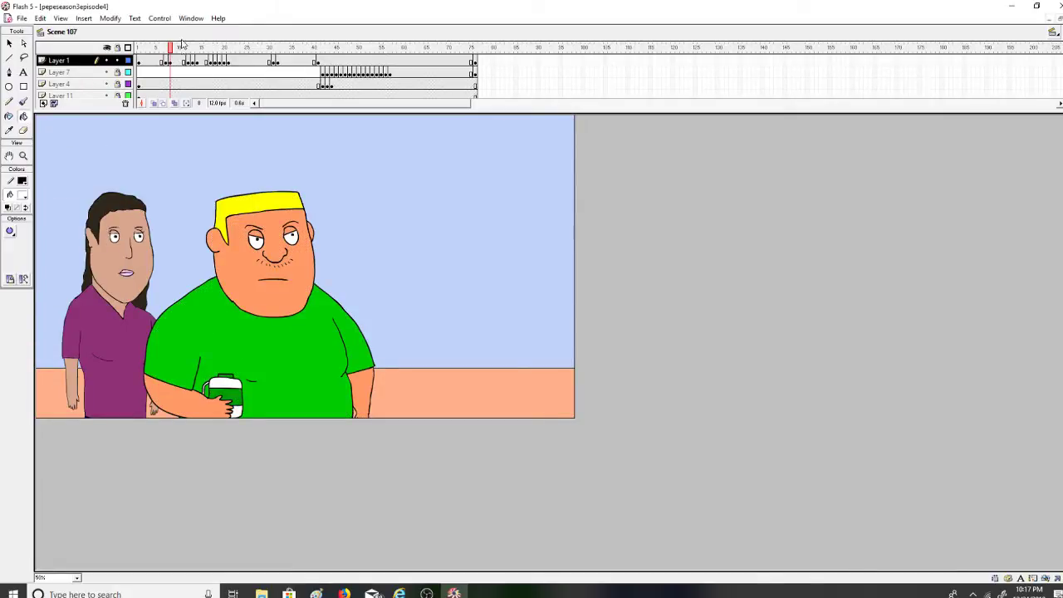
# Fill the uncoloured parts of the man's jug white at frames 12 and 13 of Layer 1
pyautogui.moveTo(172, 47); pyautogui.dragTo(188, 47)
pyautogui.click(230, 382)
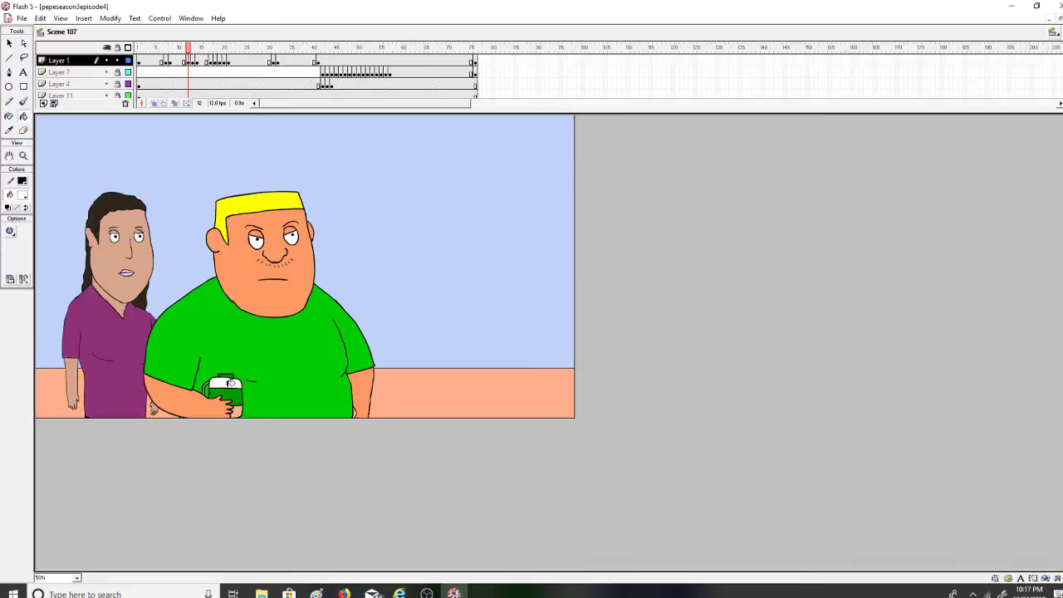
pyautogui.click(212, 380)
pyautogui.hotkey('ctrl', 'z')
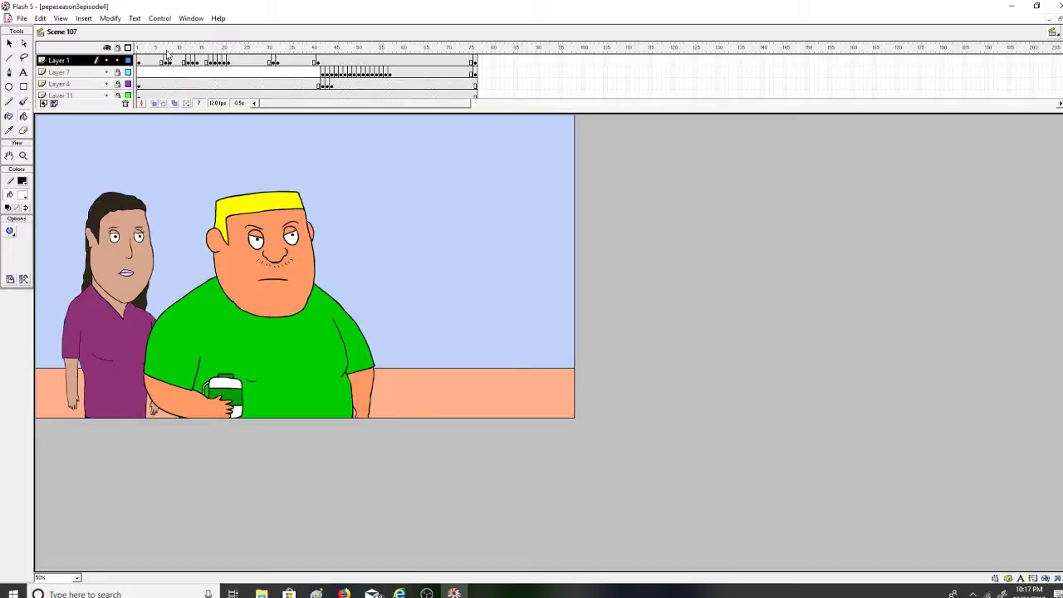
pyautogui.moveTo(137, 74); pyautogui.dragTo(193, 83)
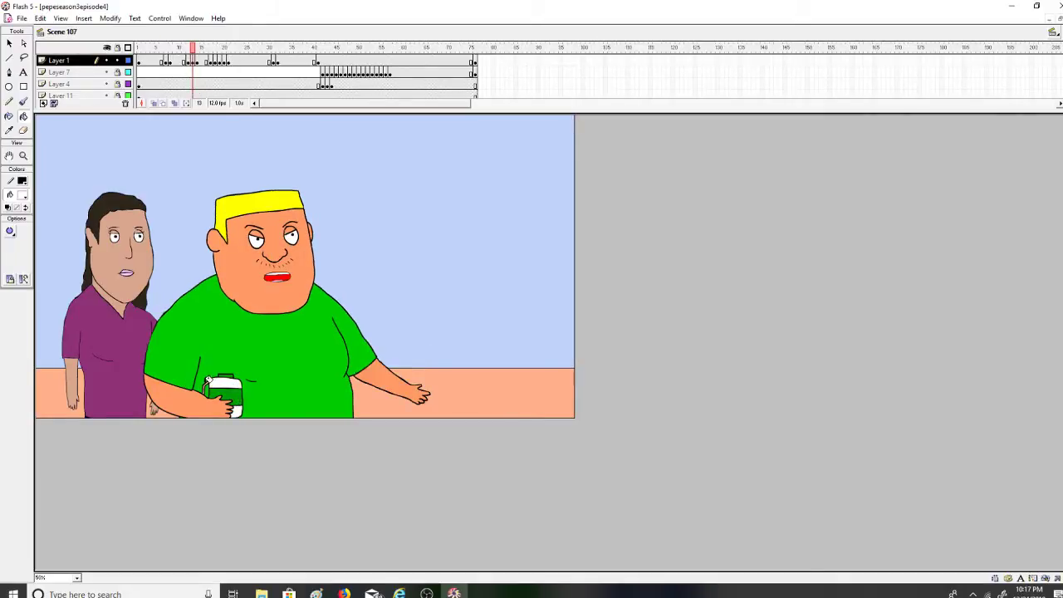
pyautogui.click(208, 380)
pyautogui.hotkey('ctrl', 'z')
# Fill the uncoloured parts of the man's jug white at frames 14 and 17 of Layer 1
pyautogui.moveTo(202, 50); pyautogui.dragTo(197, 49)
pyautogui.click(226, 378)
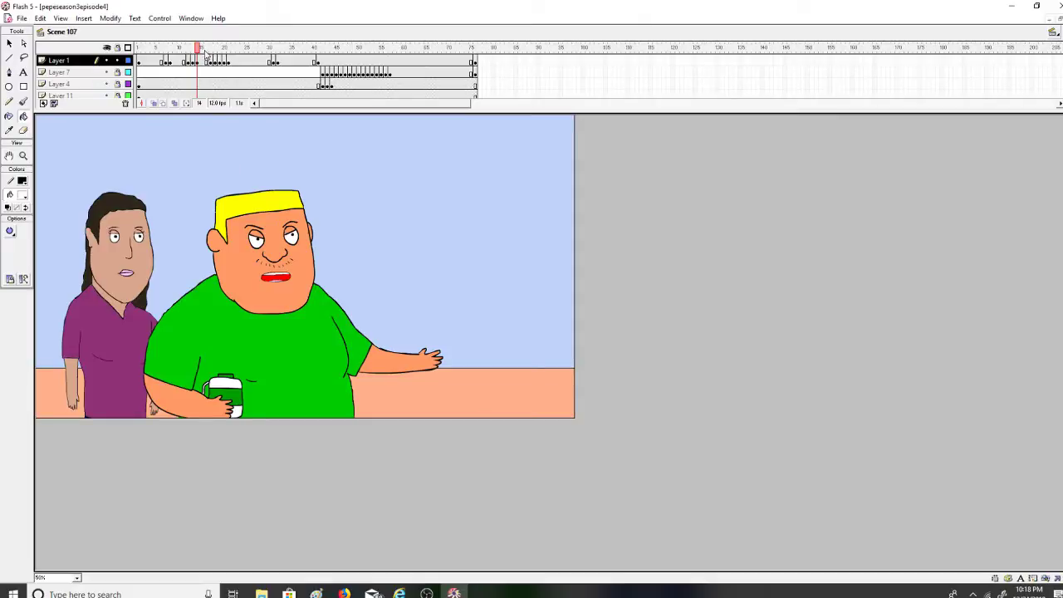
pyautogui.moveTo(206, 47); pyautogui.dragTo(211, 50)
pyautogui.click(225, 383)
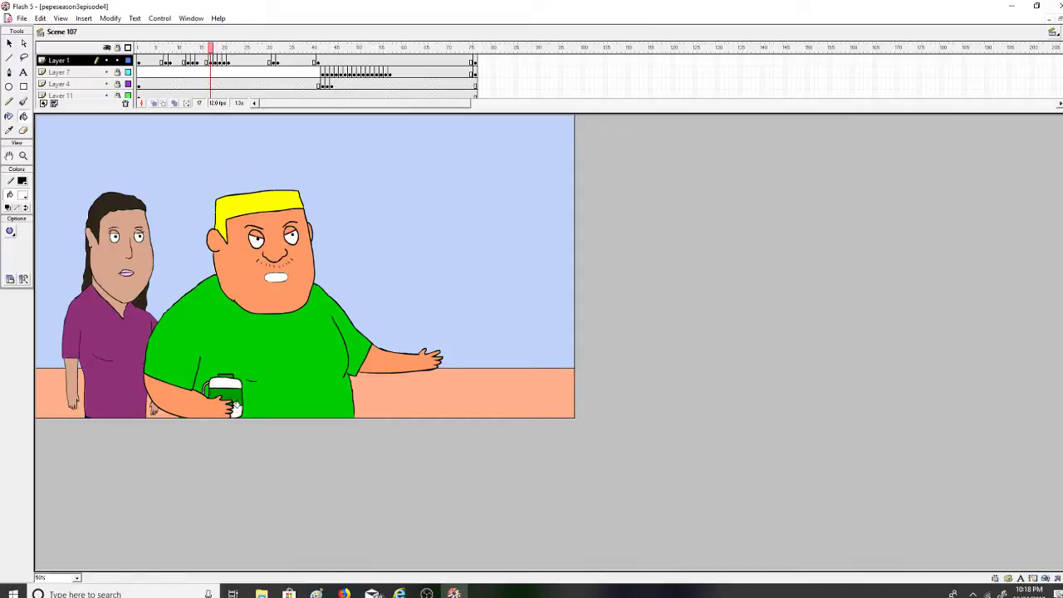
# Brush white behind the man's jug on Layer 11 at frame 19, undoing the surplus stroke
pyautogui.moveTo(215, 48)
pyautogui.mouseDown()
pyautogui.moveTo(357, 47)
pyautogui.moveTo(220, 58)
pyautogui.mouseUp()
pyautogui.click(23, 101)
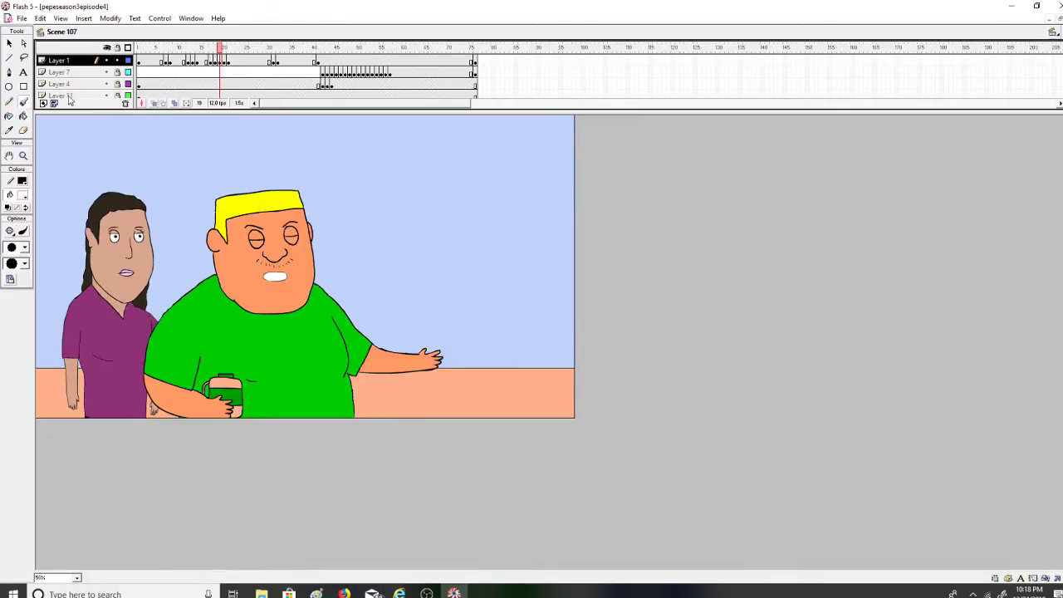
pyautogui.click(98, 96)
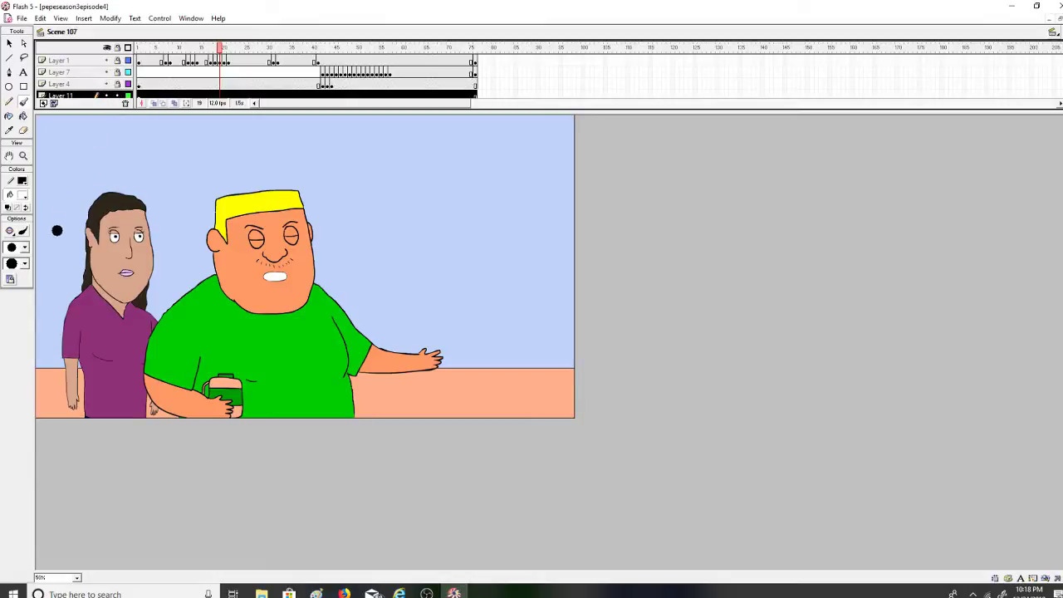
pyautogui.click(225, 388)
pyautogui.moveTo(211, 377)
pyautogui.mouseDown()
pyautogui.moveTo(241, 415)
pyautogui.moveTo(234, 386)
pyautogui.moveTo(219, 392)
pyautogui.moveTo(218, 416)
pyautogui.moveTo(212, 396)
pyautogui.moveTo(205, 402)
pyautogui.moveTo(229, 364)
pyautogui.moveTo(244, 419)
pyautogui.mouseUp()
pyautogui.hotkey('ctrl', 'z')
# Play Scene 107 from frame 1 and scrub back through it to check the white jug and eyes
pyautogui.moveTo(223, 48); pyautogui.dragTo(138, 59)
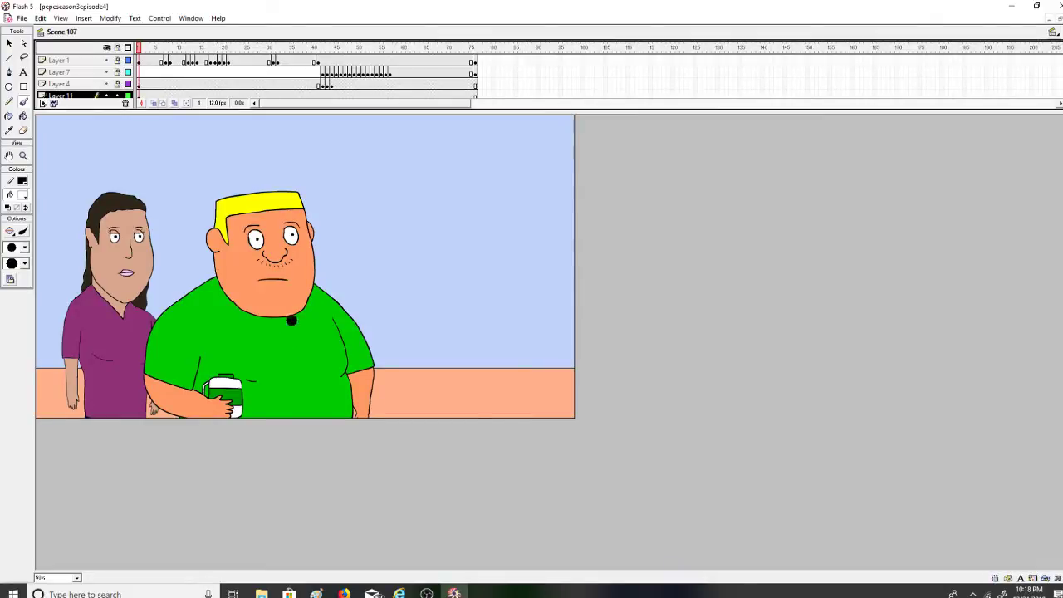
pyautogui.click(160, 18)
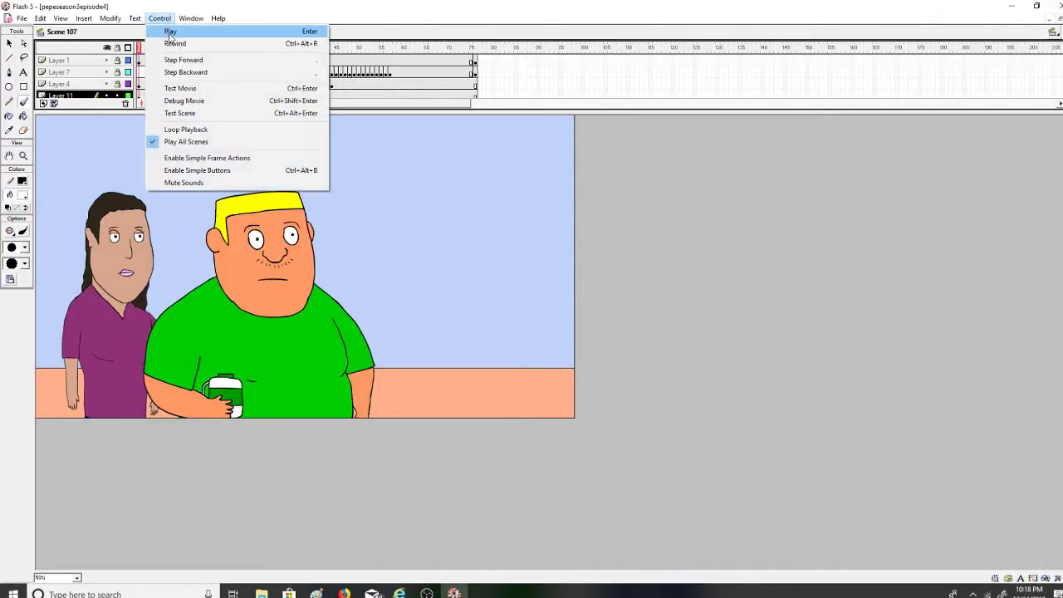
pyautogui.click(170, 28)
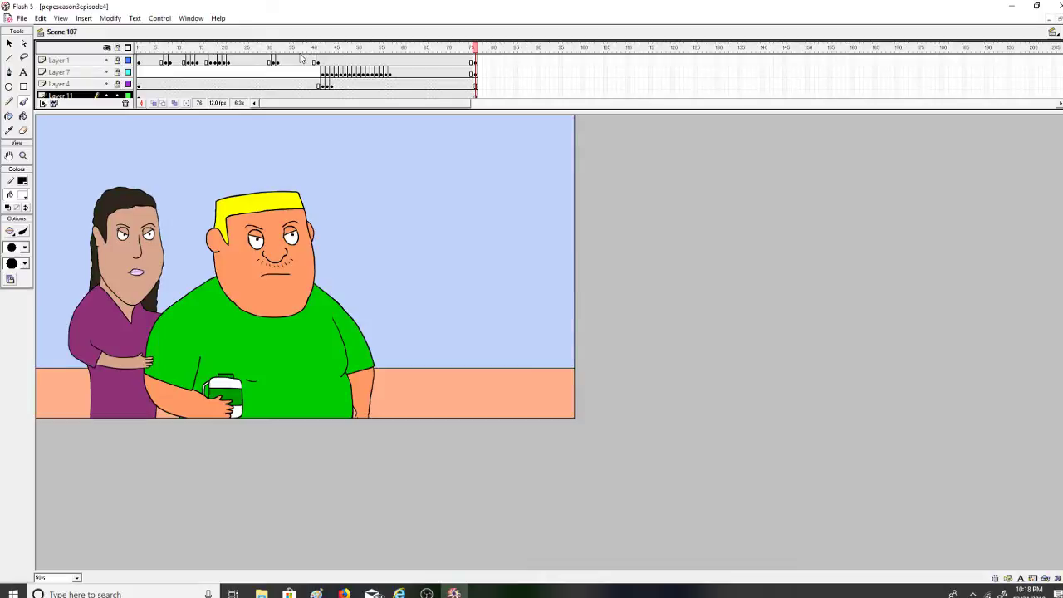
pyautogui.moveTo(191, 49); pyautogui.dragTo(417, 120)
# Check the YouTube live dashboard in Firefox and return to Flash 5
pyautogui.click(344, 592)
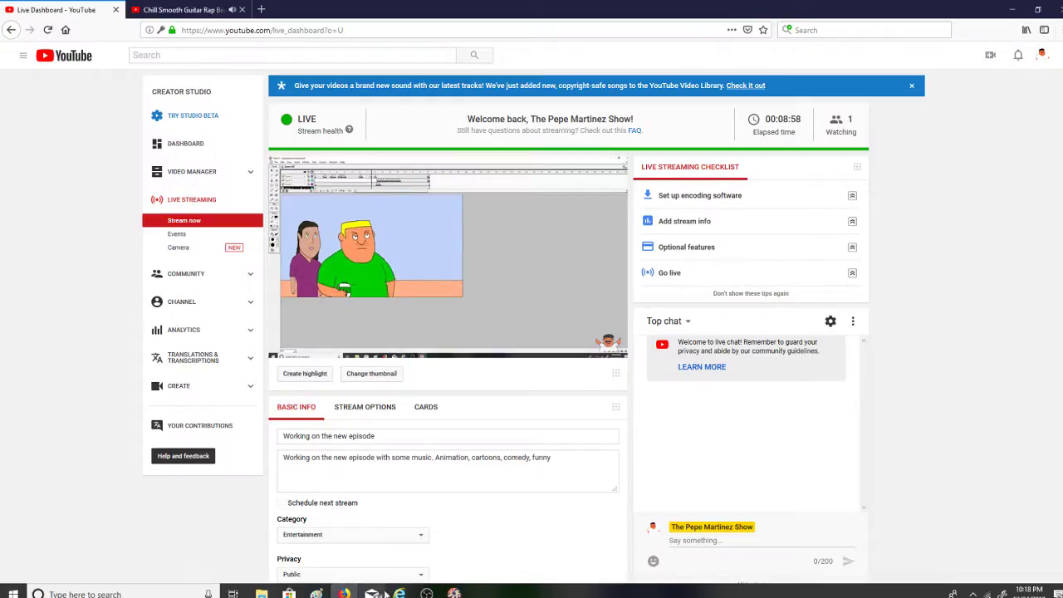
pyautogui.click(453, 592)
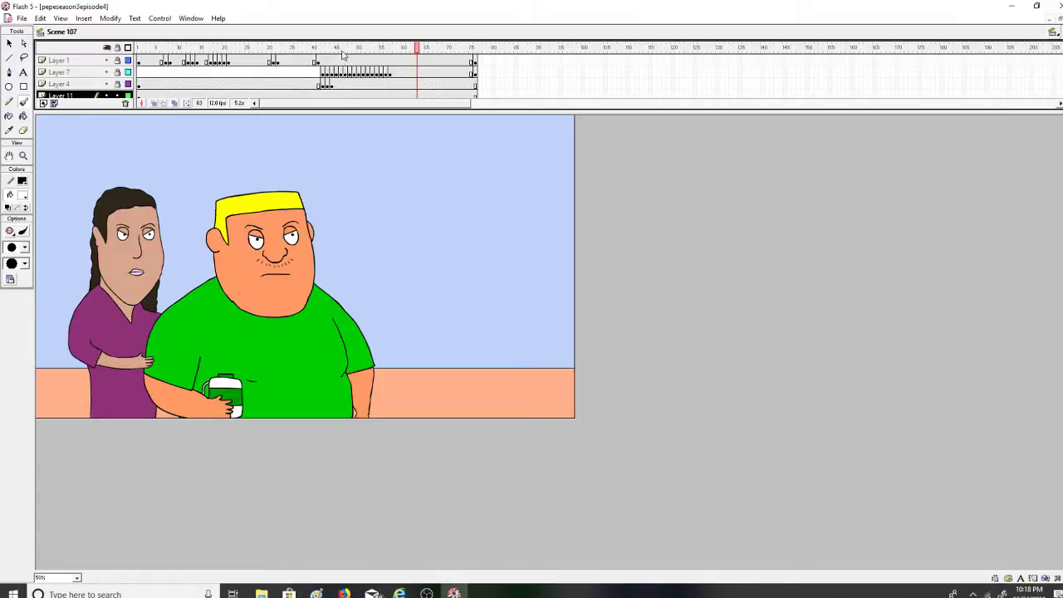
# Scrub and play back Scene 107 to check the finished animation
pyautogui.moveTo(340, 51); pyautogui.dragTo(143, 58)
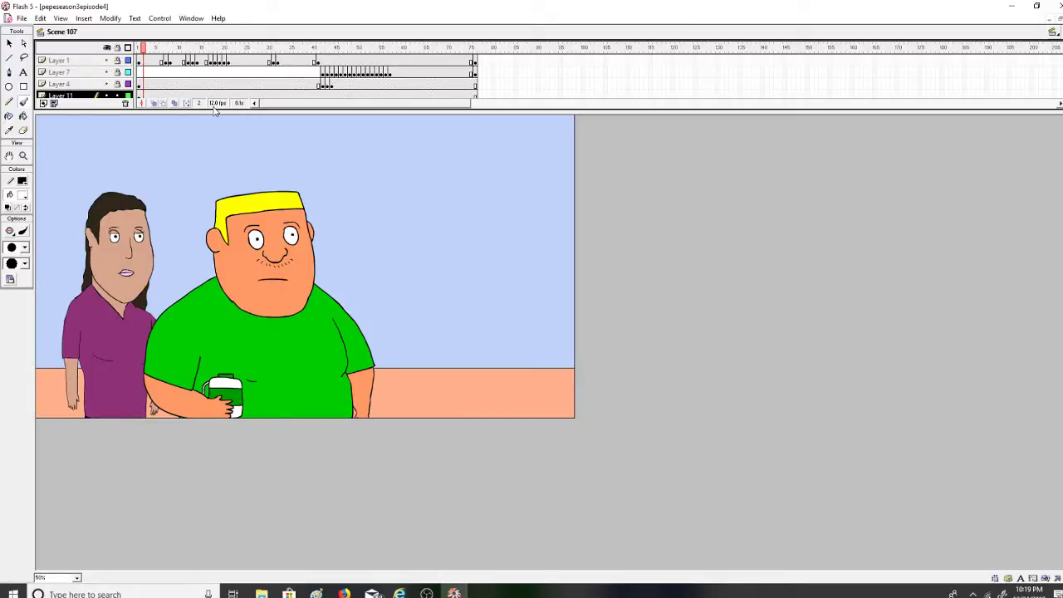
pyautogui.click(159, 18)
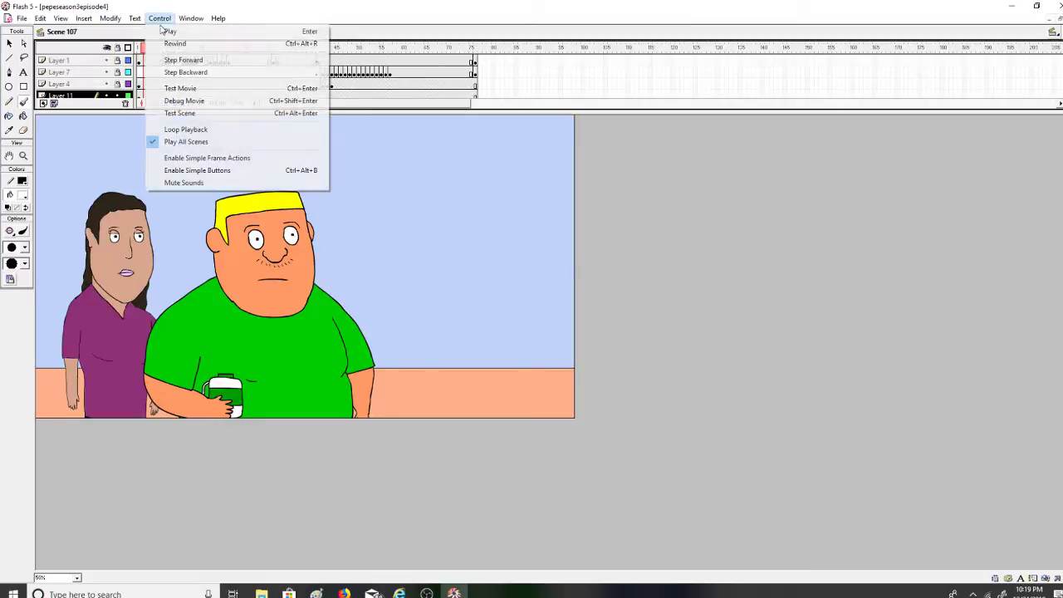
pyautogui.click(170, 31)
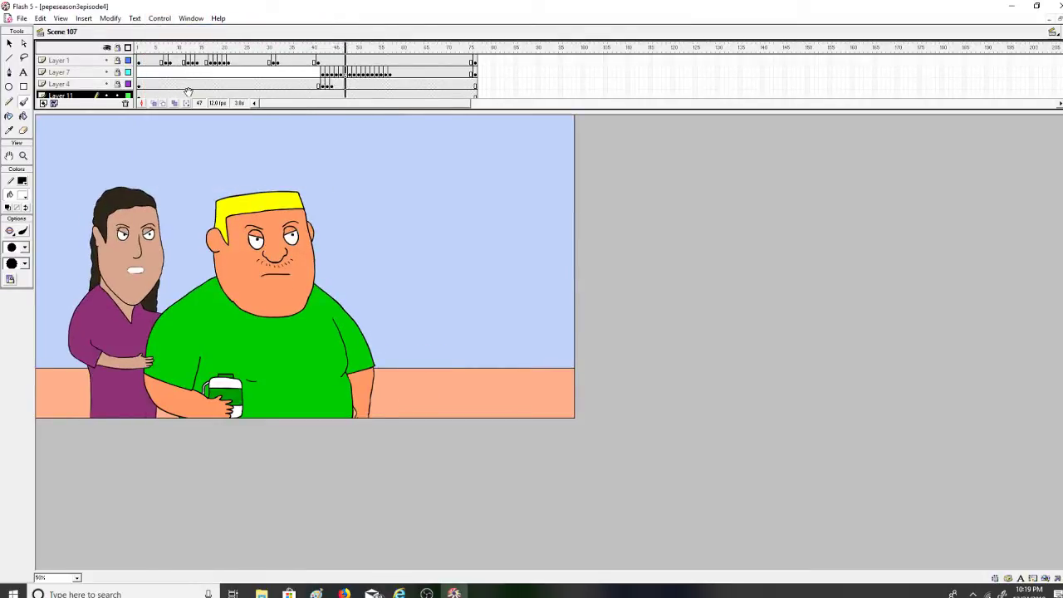
pyautogui.click(182, 97)
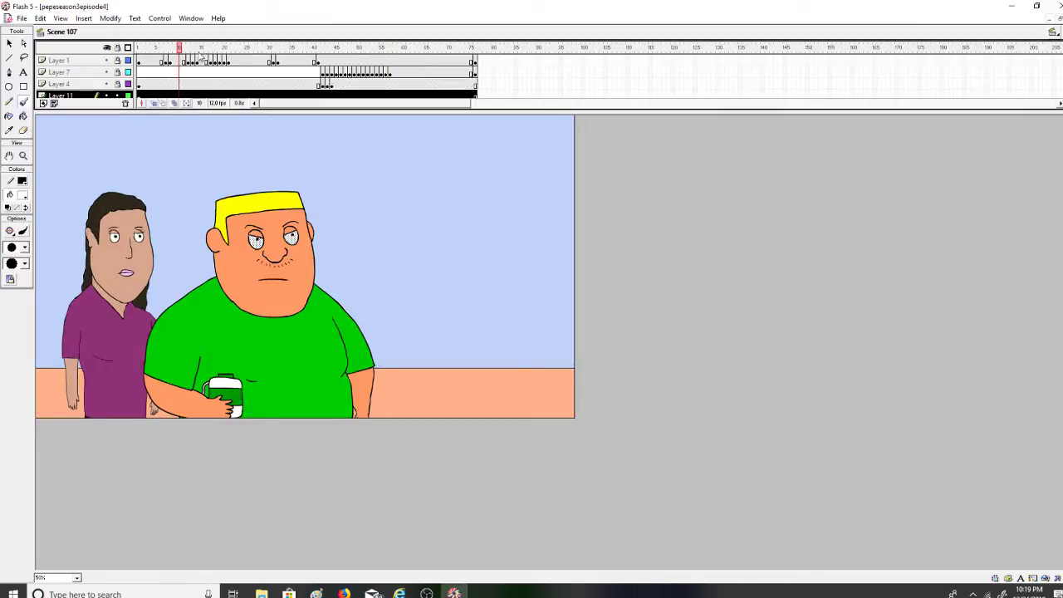
pyautogui.click(206, 62)
pyautogui.press('Return')
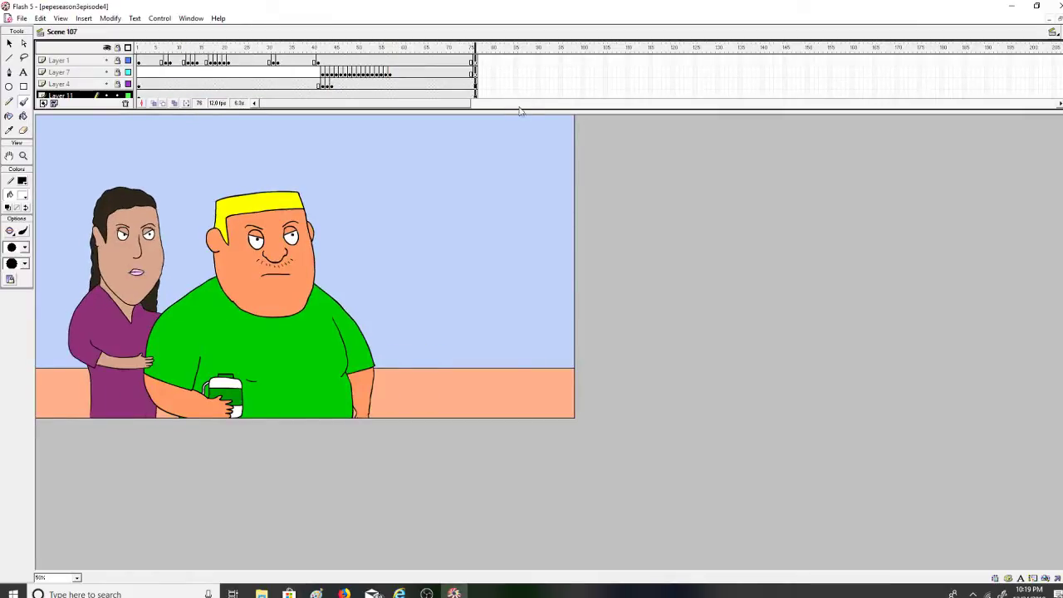
# Open the scene list, go to Scene 105 and scrub its timeline to frame 10
pyautogui.click(83, 20)
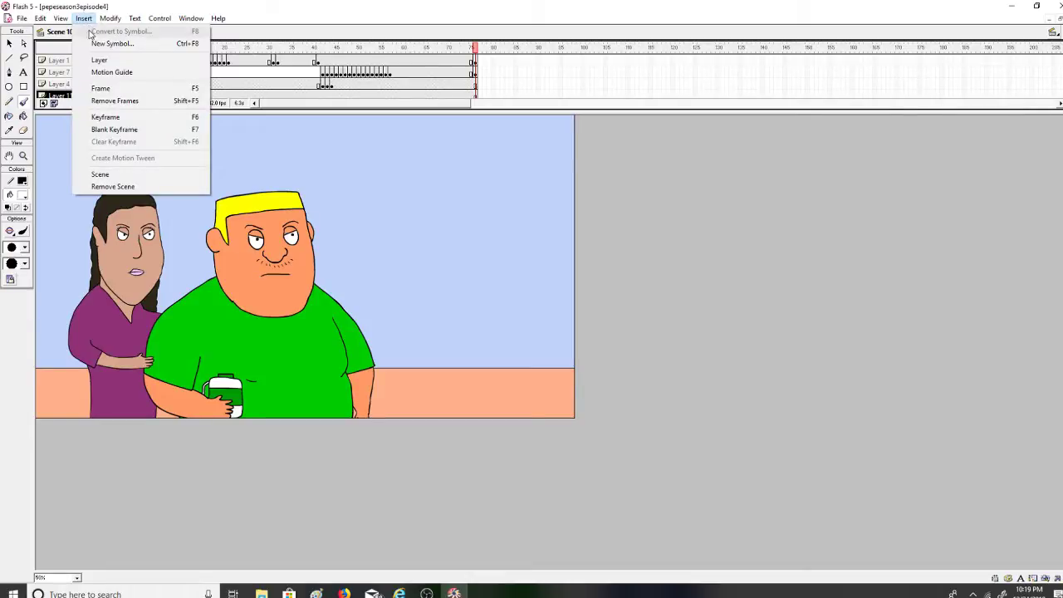
pyautogui.click(90, 18)
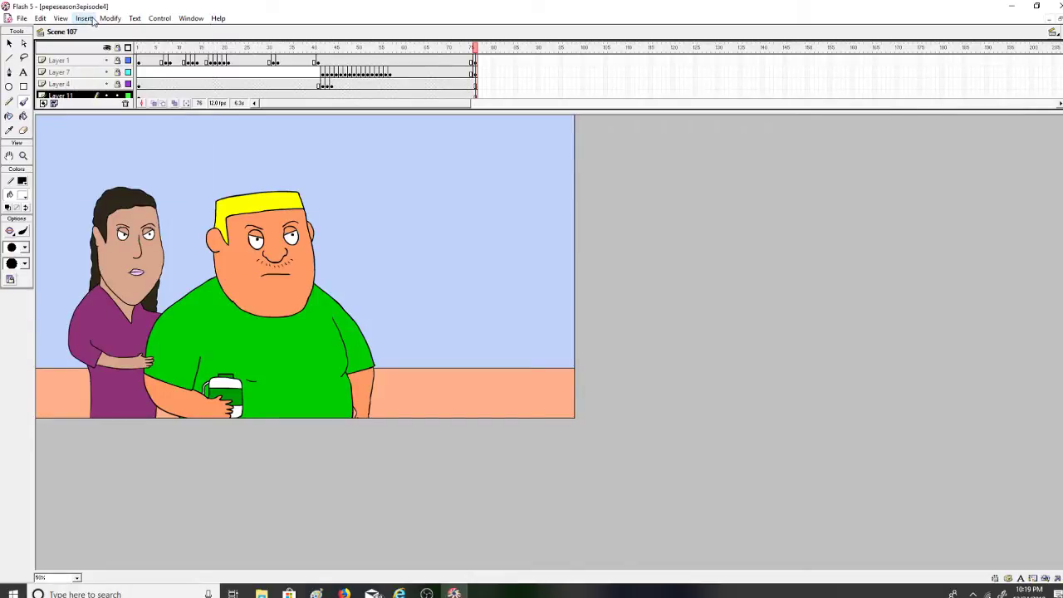
pyautogui.click(192, 18)
pyautogui.moveTo(261, 78)
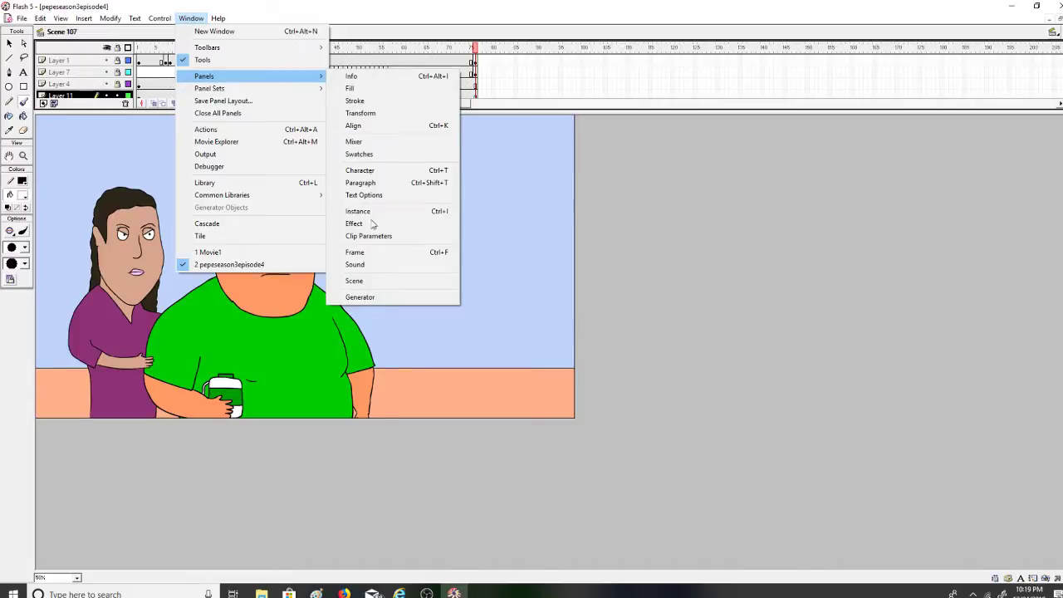
pyautogui.click(387, 283)
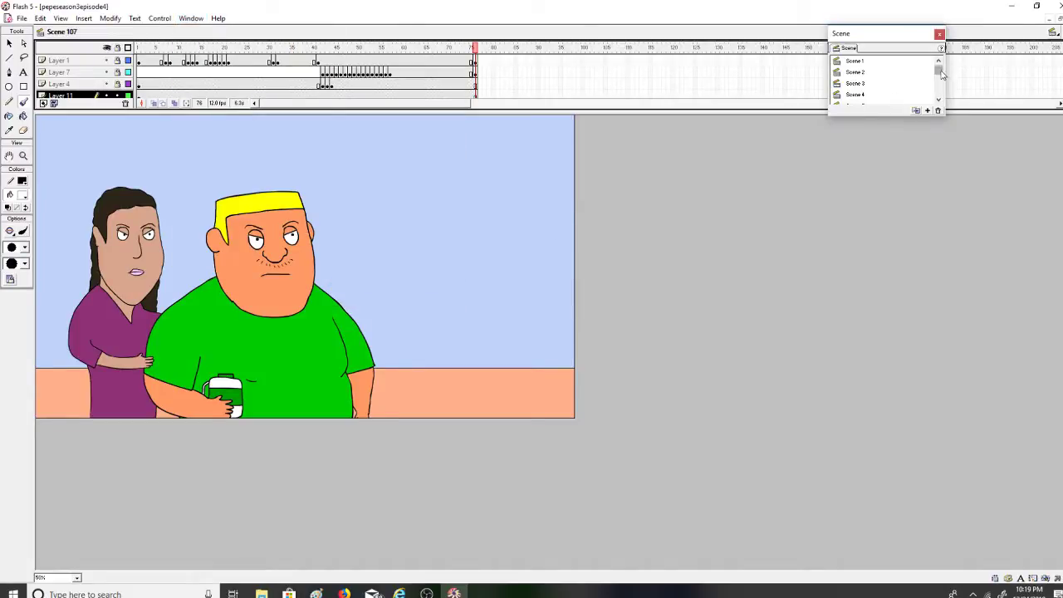
pyautogui.moveTo(939, 71); pyautogui.dragTo(939, 92)
pyautogui.click(919, 85)
pyautogui.click(920, 87)
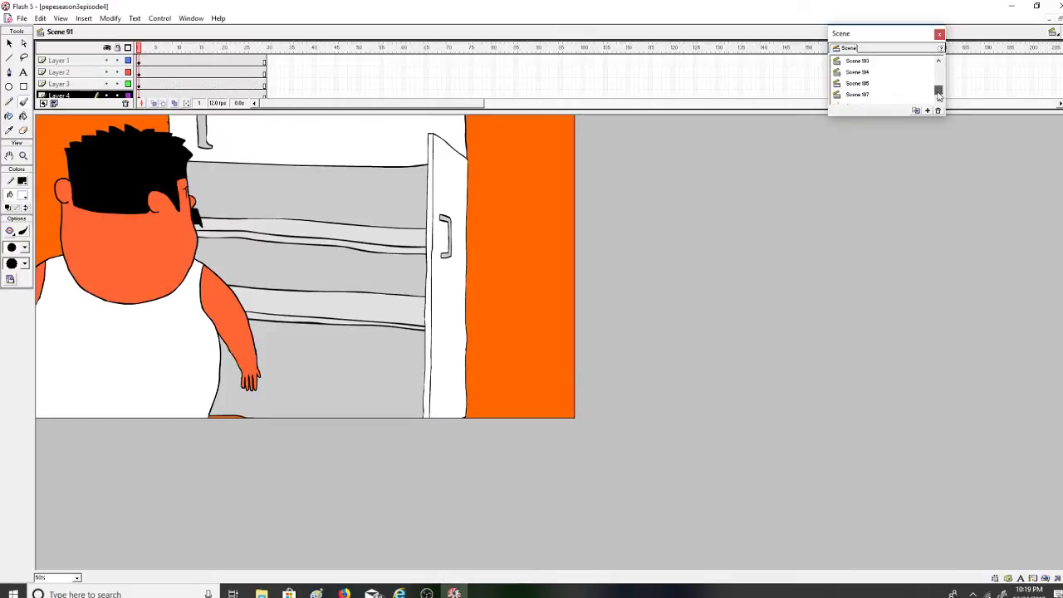
pyautogui.click(928, 95)
pyautogui.click(928, 84)
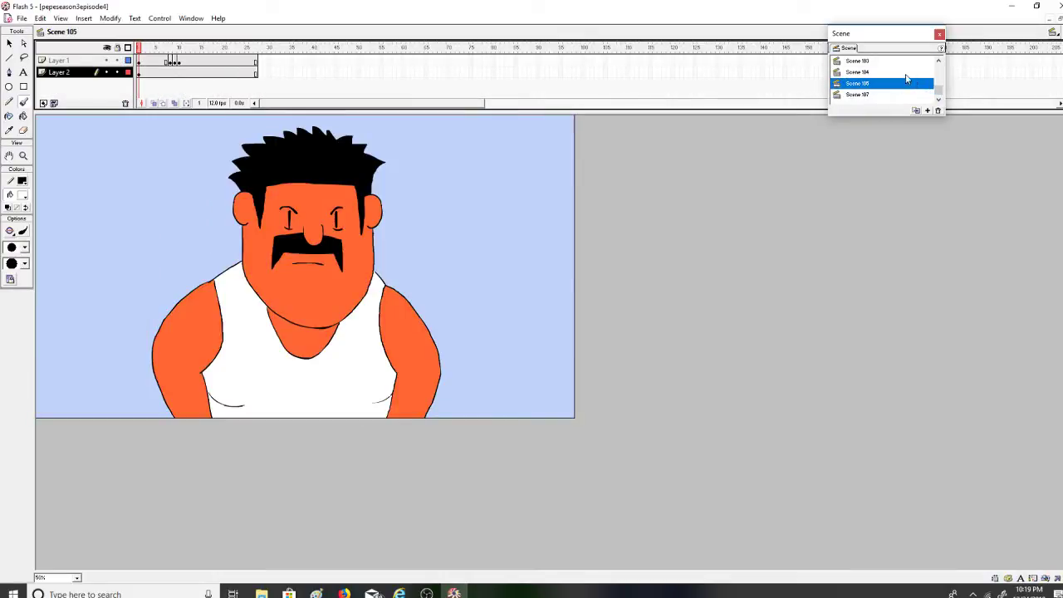
pyautogui.moveTo(166, 47)
pyautogui.mouseDown()
pyautogui.moveTo(211, 47)
pyautogui.moveTo(183, 47)
pyautogui.moveTo(170, 60)
pyautogui.moveTo(179, 61)
pyautogui.mouseUp()
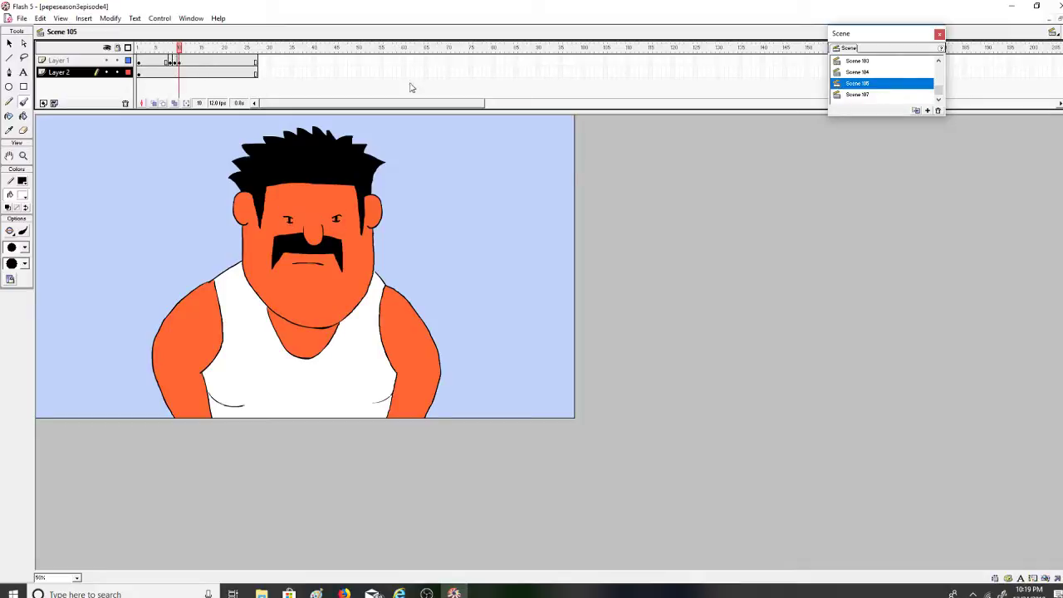
# Duplicate Scene 105, place the copy after Scene 107 and rename it Scene 108
pyautogui.click(915, 110)
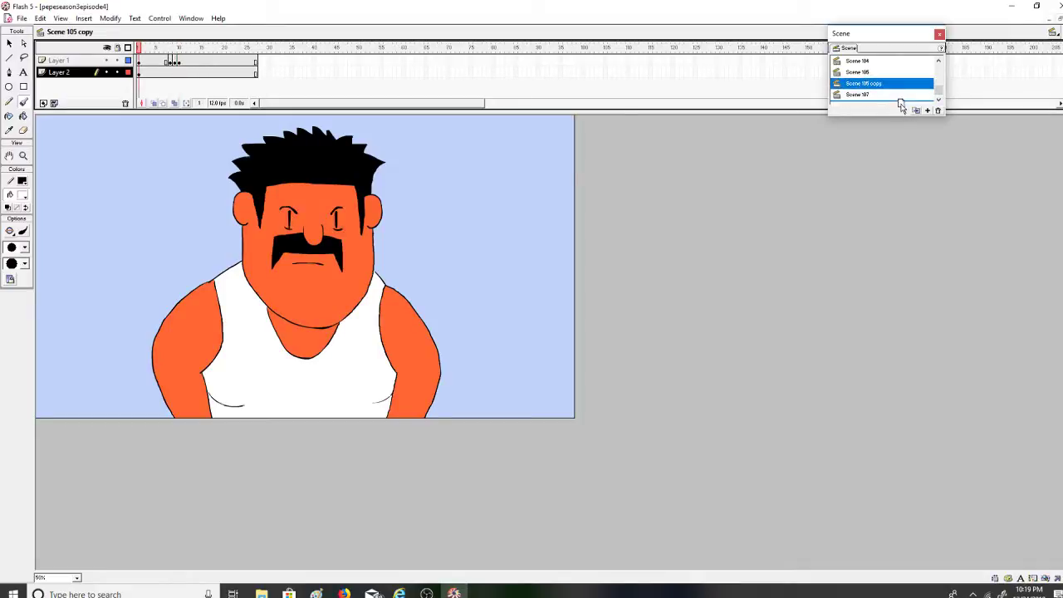
pyautogui.doubleClick(893, 95)
pyautogui.moveTo(890, 96); pyautogui.dragTo(868, 97)
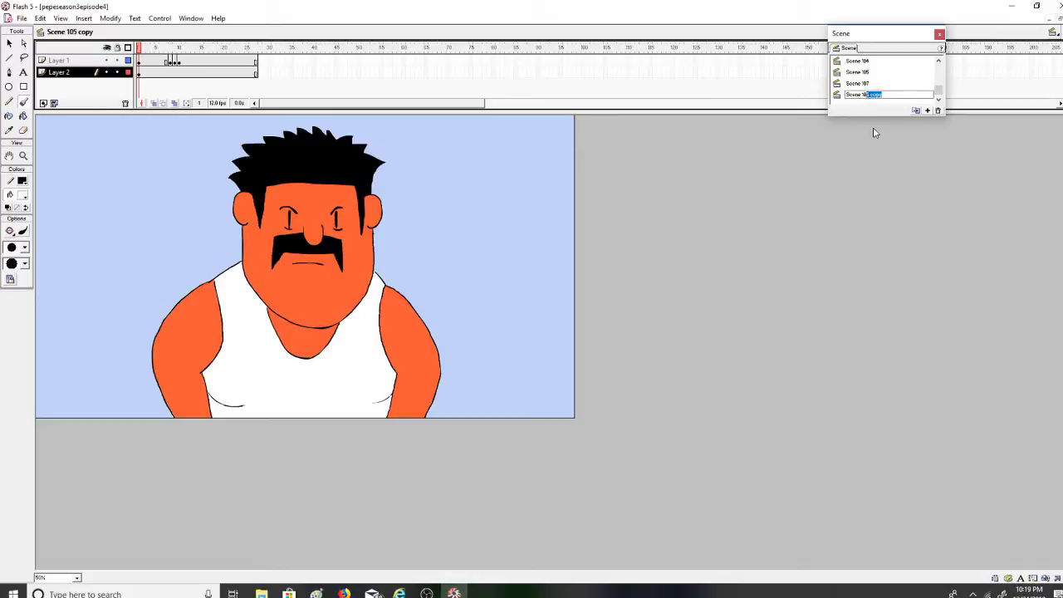
pyautogui.write('8')
pyautogui.press('Return')
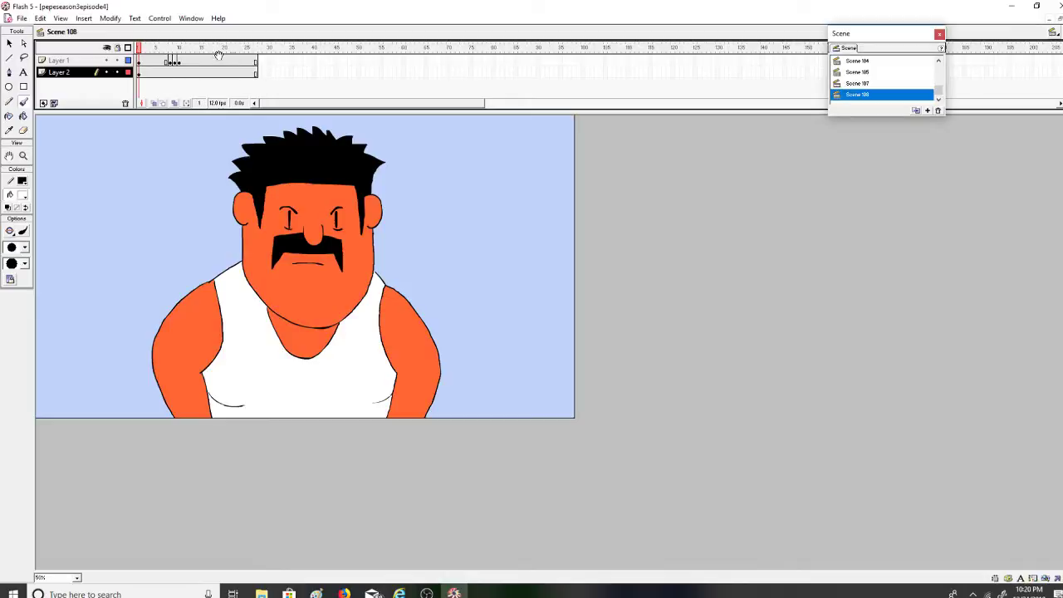
# Remove the blink frames and everything after them from Layer 1 of Scene 108
pyautogui.moveTo(185, 55)
pyautogui.mouseDown()
pyautogui.moveTo(166, 55)
pyautogui.moveTo(202, 54)
pyautogui.moveTo(171, 55)
pyautogui.mouseUp()
pyautogui.moveTo(259, 61); pyautogui.dragTo(173, 60)
pyautogui.rightClick(178, 59)
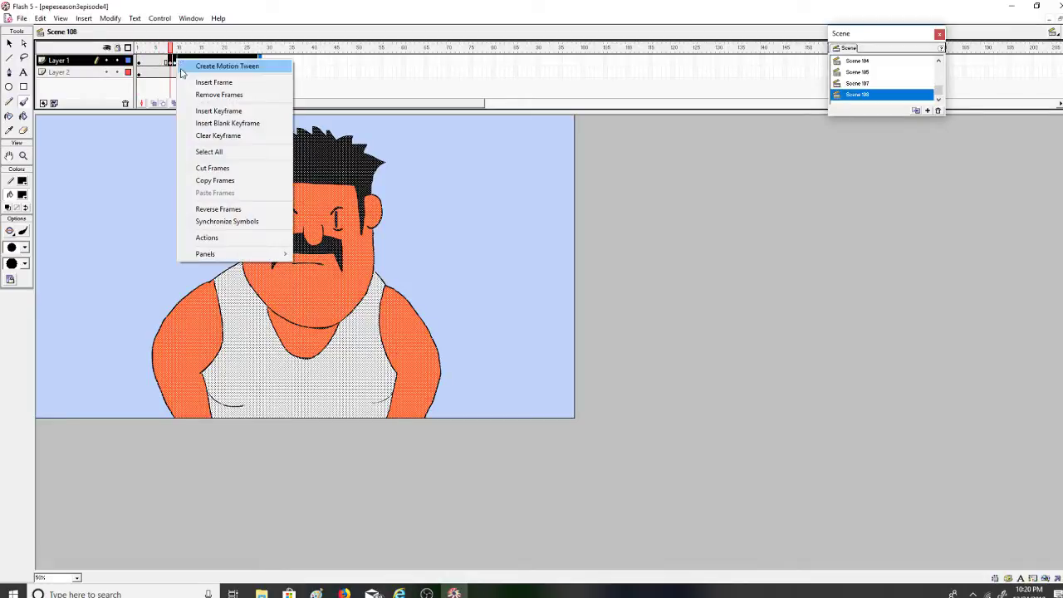
pyautogui.click(196, 94)
pyautogui.click(157, 60)
pyautogui.click(166, 60)
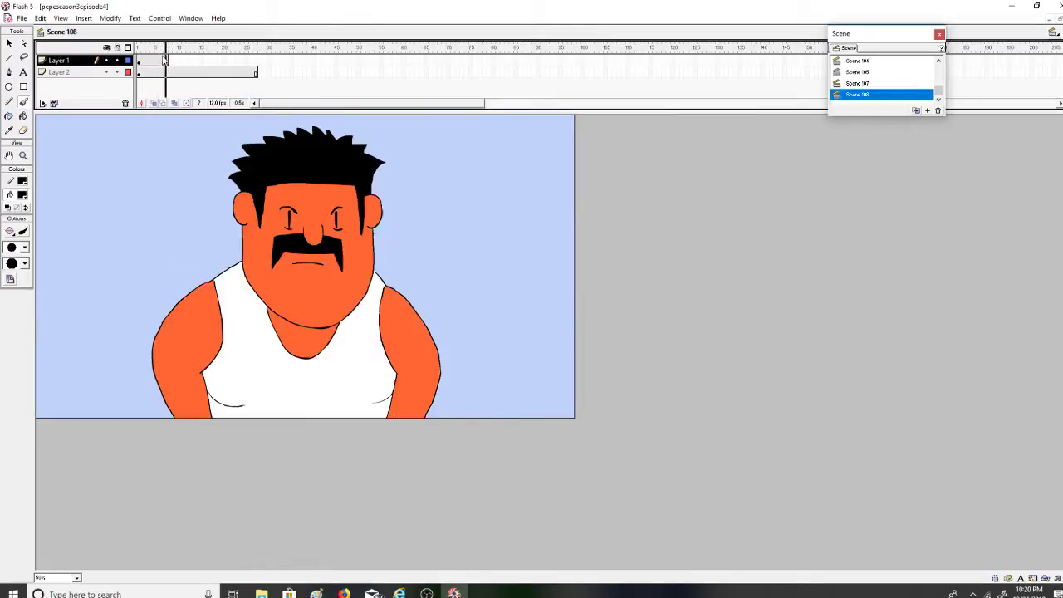
# Insert a blank keyframe at frame 8 of Layer 1 and turn on onion skinning, limiting its range to the preceding frame
pyautogui.click(174, 62)
pyautogui.rightClick(172, 63)
pyautogui.click(171, 62)
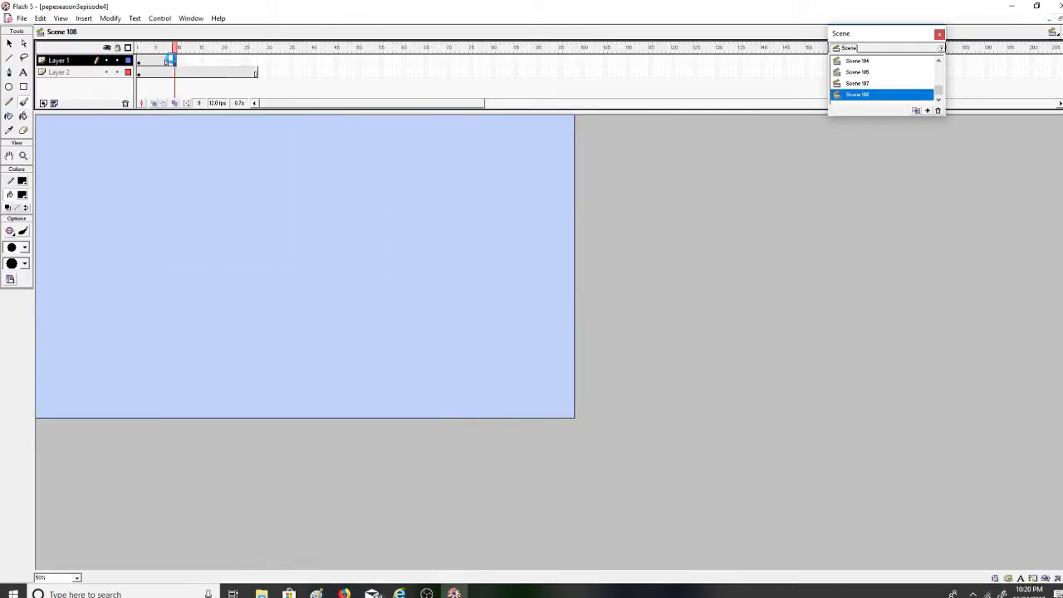
pyautogui.rightClick(170, 62)
pyautogui.click(201, 122)
pyautogui.click(154, 104)
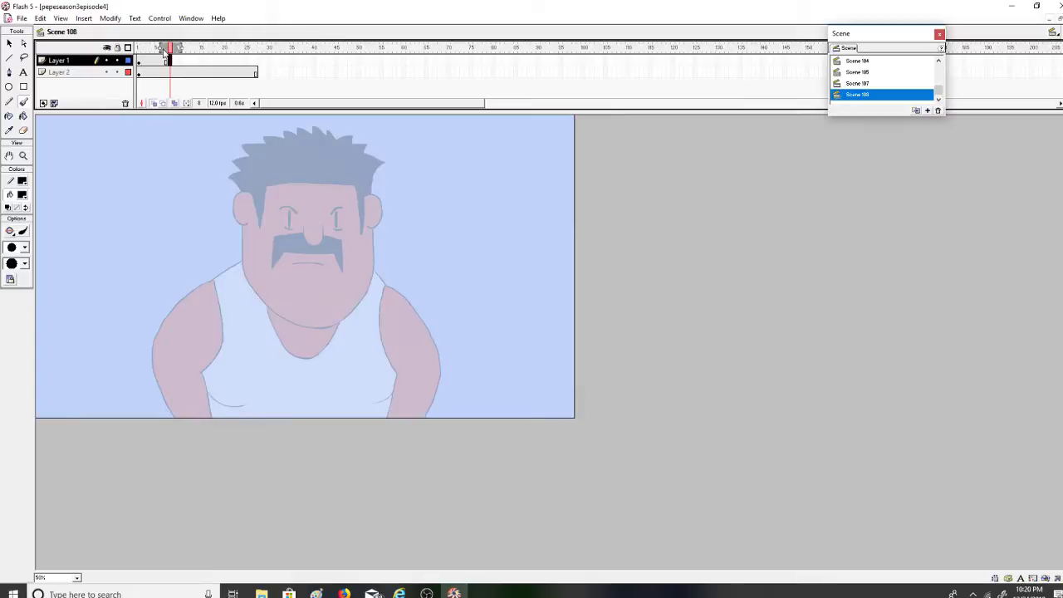
pyautogui.moveTo(163, 48); pyautogui.dragTo(172, 49)
# Zoom to 100%, set the smallest brush size and trace the man's ear on the left side of his face in black
pyautogui.click(60, 18)
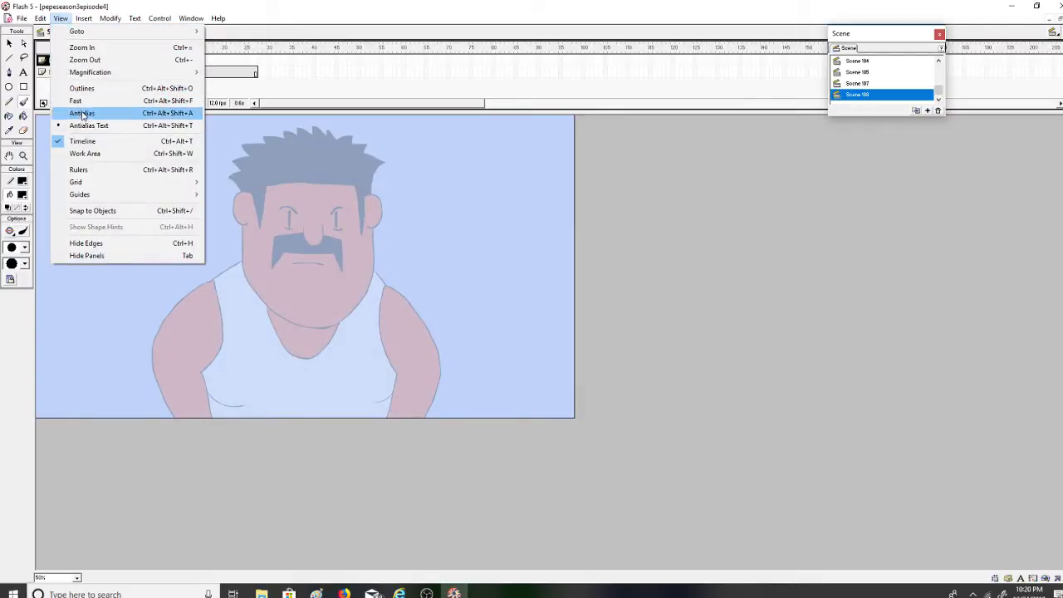
pyautogui.click(63, 18)
pyautogui.click(24, 155)
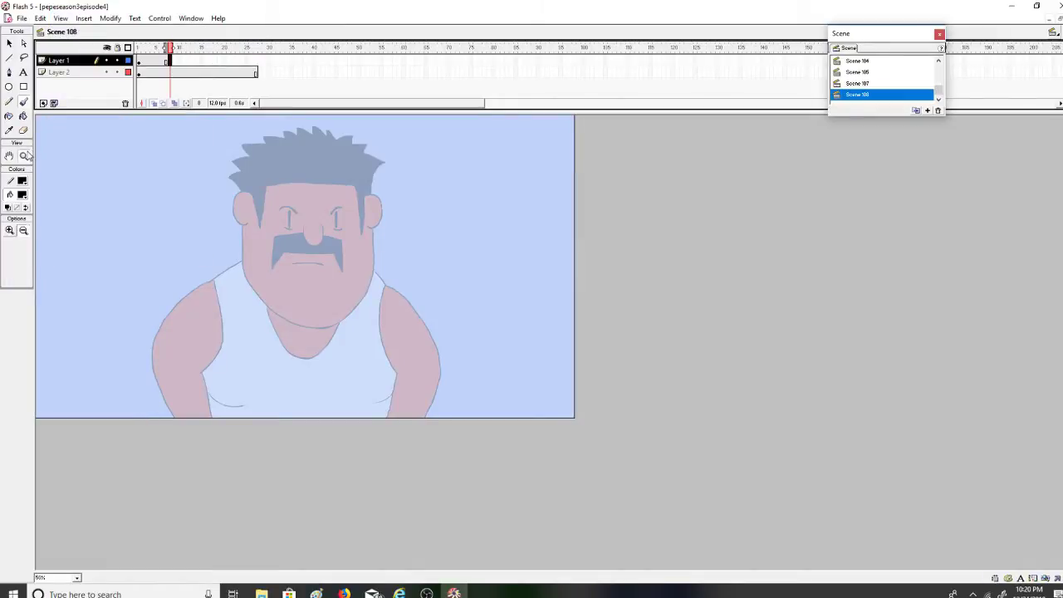
pyautogui.click(10, 230)
pyautogui.click(366, 264)
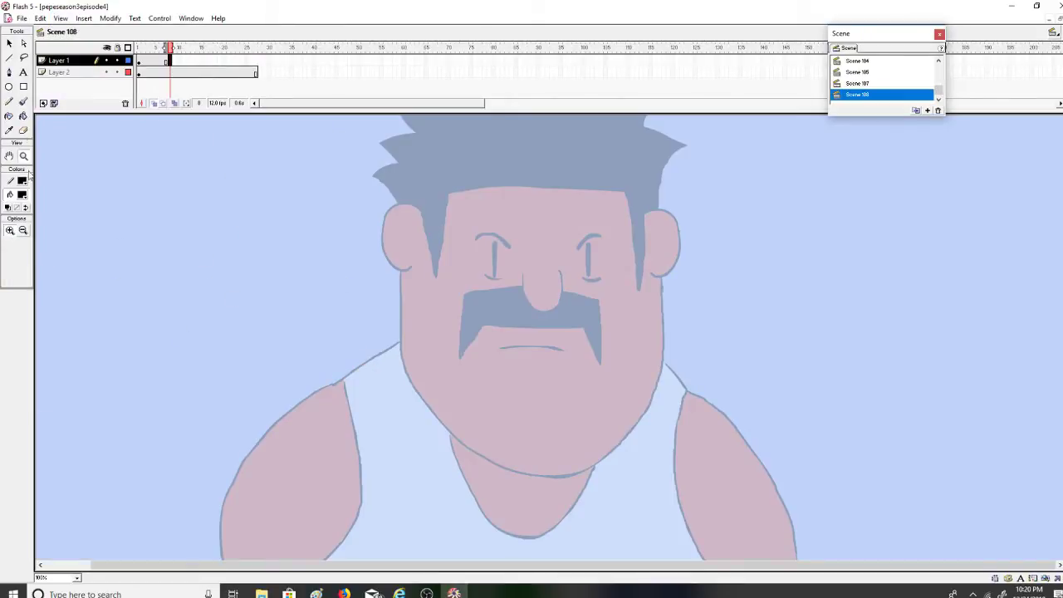
pyautogui.click(22, 102)
pyautogui.click(25, 246)
pyautogui.click(14, 261)
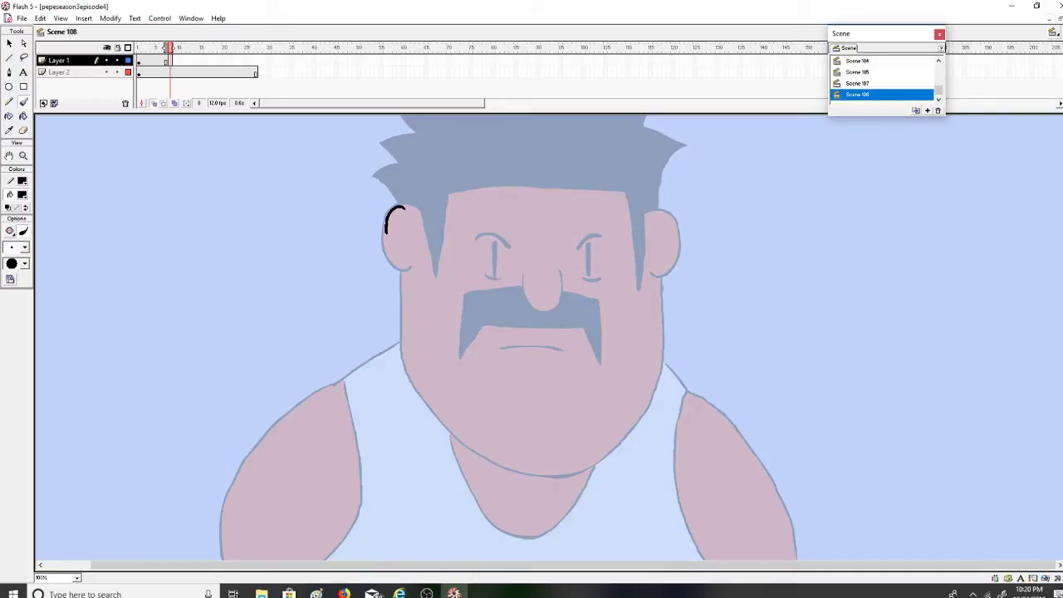
pyautogui.hotkey('ctrl', 'z')
pyautogui.moveTo(410, 267)
pyautogui.mouseDown()
pyautogui.moveTo(403, 327)
pyautogui.moveTo(401, 281)
pyautogui.moveTo(400, 336)
pyautogui.mouseUp()
pyautogui.hotkey('ctrl', 'z')
pyautogui.hotkey('ctrl', 'z')
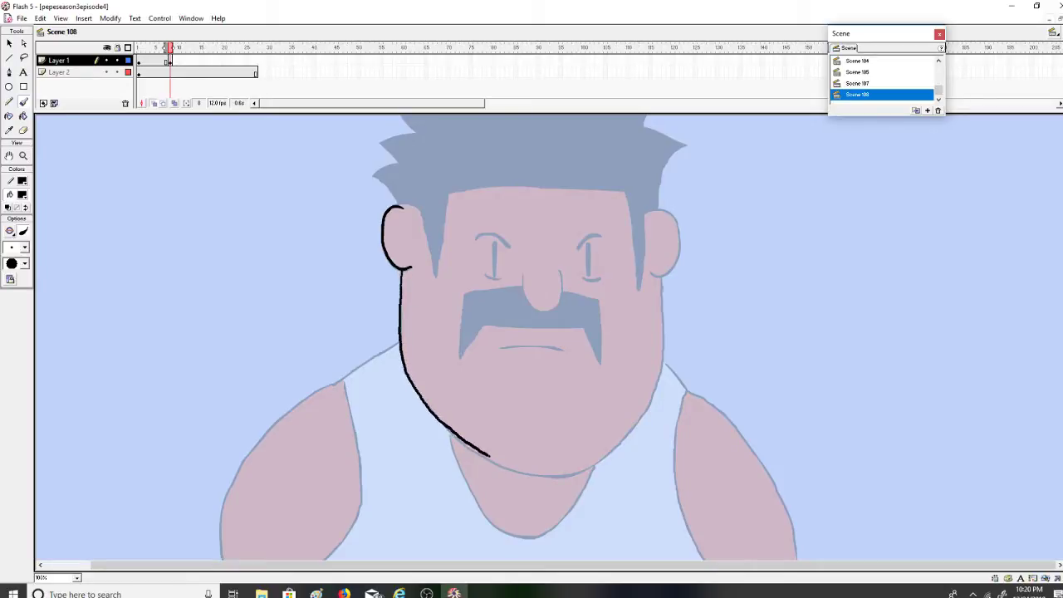
# Try to trace the man's cheek and jaw line from the left ear with the brush, undoing the strokes
pyautogui.moveTo(546, 475); pyautogui.dragTo(549, 476)
pyautogui.hotkey('ctrl', 'z')
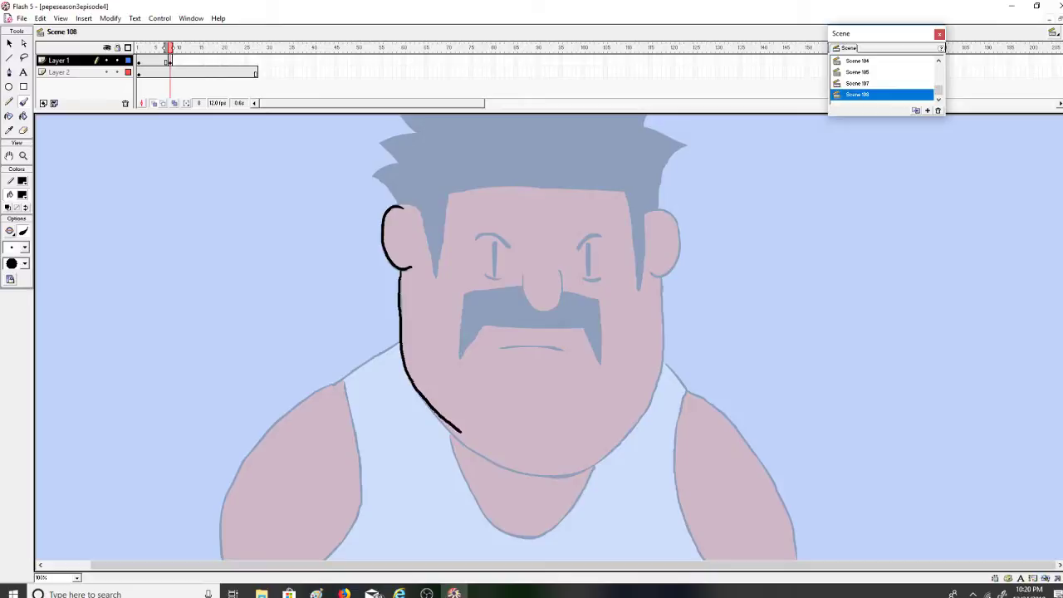
pyautogui.moveTo(462, 431); pyautogui.dragTo(461, 432)
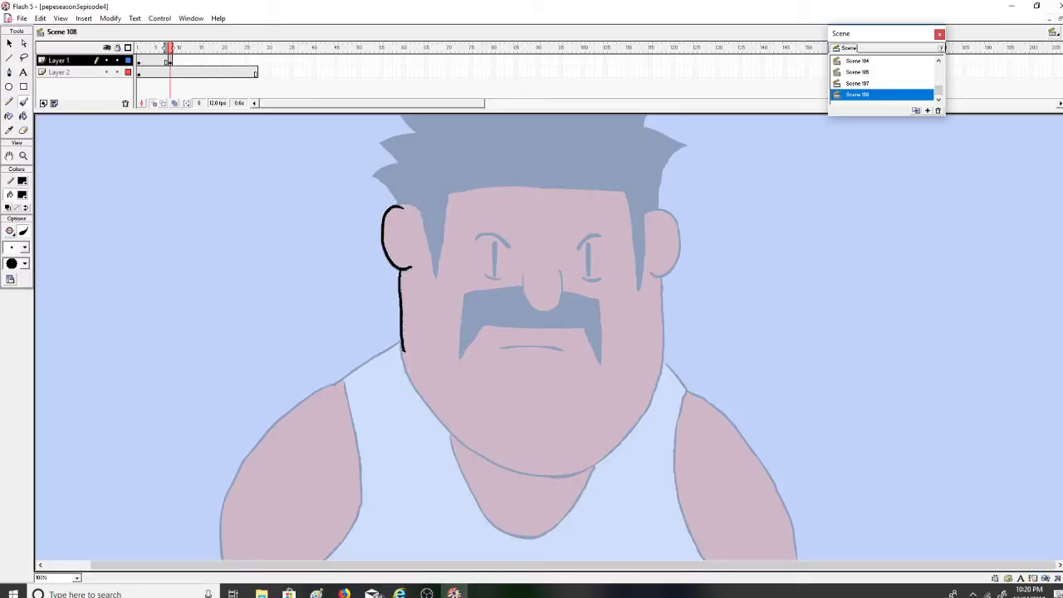
pyautogui.moveTo(429, 417); pyautogui.dragTo(430, 417)
pyautogui.hotkey('ctrl', 'z')
pyautogui.moveTo(403, 303); pyautogui.dragTo(404, 305)
pyautogui.moveTo(404, 335); pyautogui.dragTo(405, 341)
pyautogui.hotkey('ctrl', 'z')
pyautogui.hotkey('ctrl', 'z')
pyautogui.moveTo(401, 270); pyautogui.dragTo(401, 297)
pyautogui.moveTo(418, 385); pyautogui.dragTo(421, 396)
pyautogui.hotkey('ctrl', 'z')
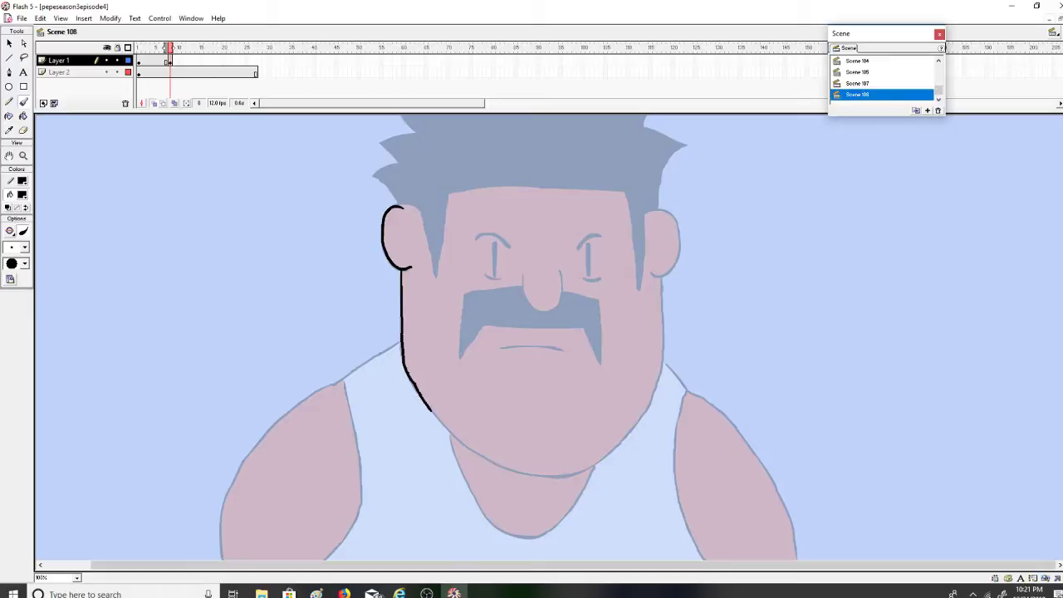
pyautogui.moveTo(485, 456)
pyautogui.mouseDown()
pyautogui.moveTo(563, 476)
pyautogui.moveTo(620, 437)
pyautogui.mouseUp()
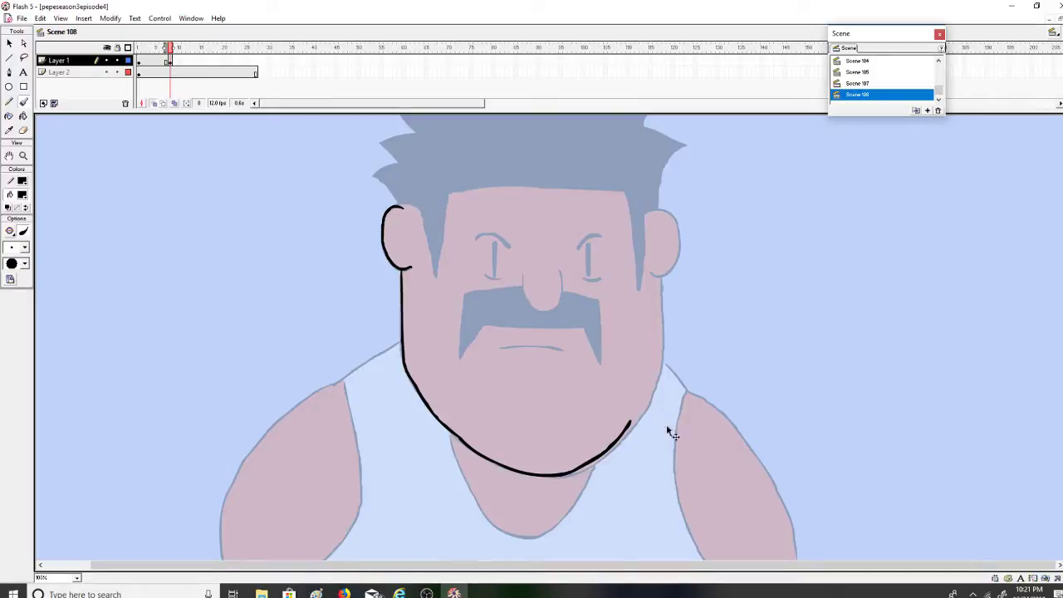
pyautogui.hotkey('ctrl', 'z')
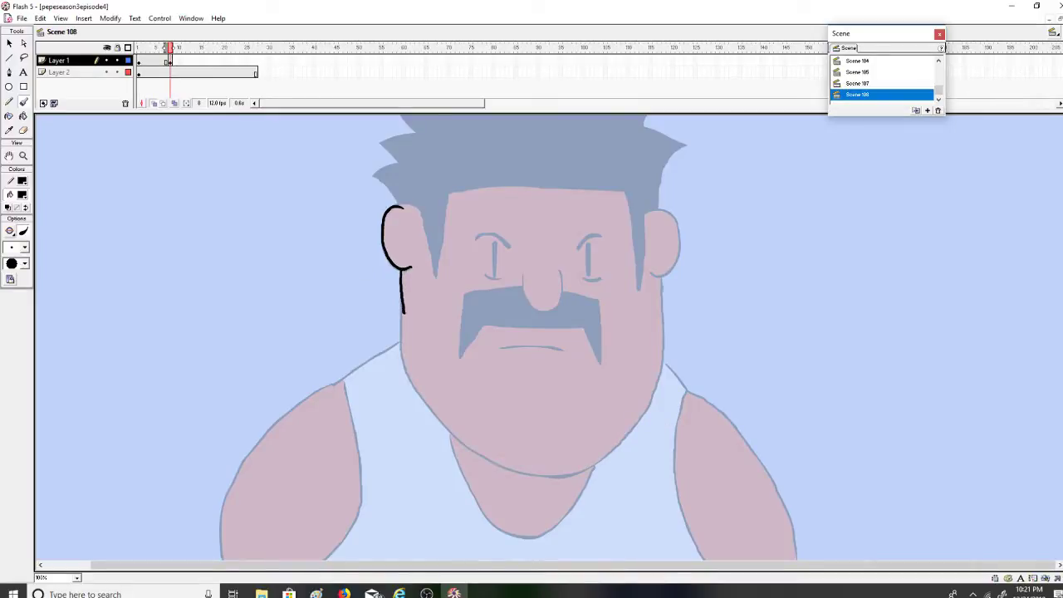
pyautogui.hotkey('ctrl', 'z')
# Trace the face outline from the left ear around the chin and up to the base of the right ear
pyautogui.moveTo(400, 271)
pyautogui.mouseDown()
pyautogui.moveTo(402, 347)
pyautogui.moveTo(416, 382)
pyautogui.moveTo(463, 445)
pyautogui.moveTo(505, 470)
pyautogui.moveTo(548, 477)
pyautogui.moveTo(586, 466)
pyautogui.moveTo(641, 412)
pyautogui.mouseUp()
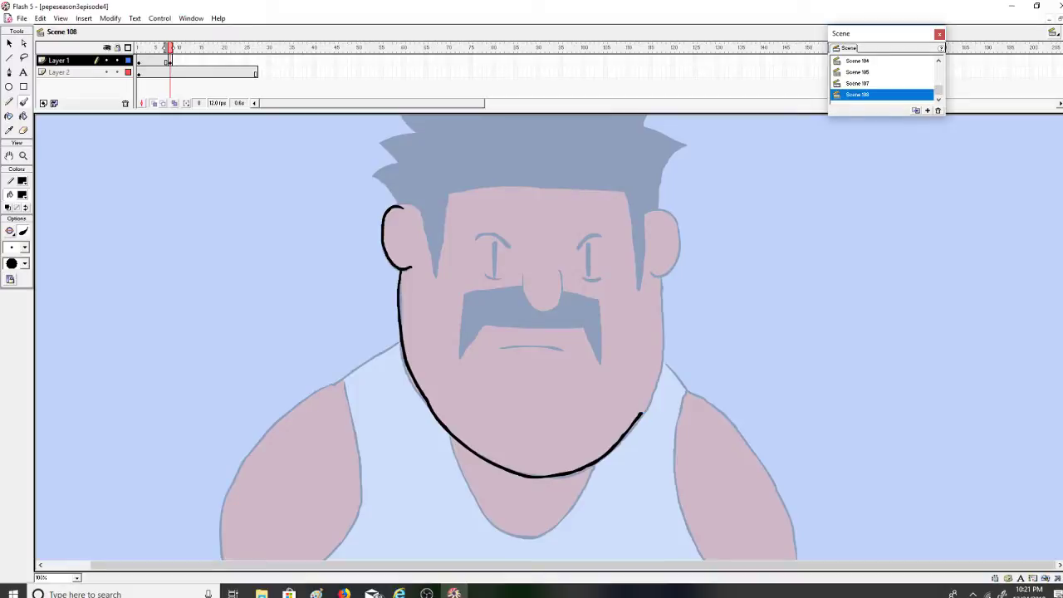
pyautogui.hotkey('ctrl', 'z')
pyautogui.moveTo(659, 379); pyautogui.dragTo(666, 279)
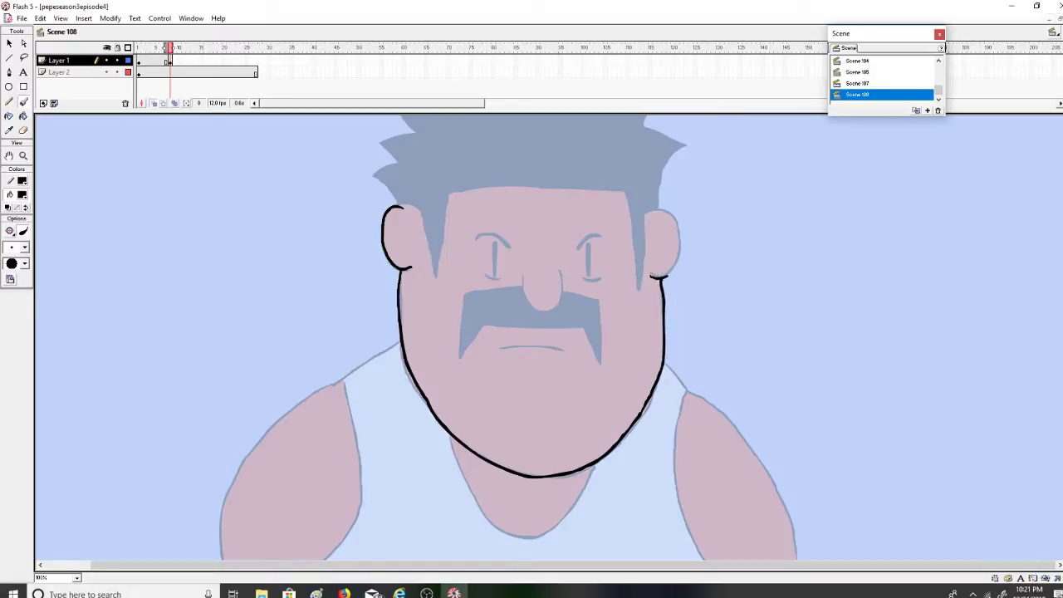
pyautogui.hotkey('ctrl', 'z')
# Trace the right ear, the inner edge of the left ear, both sideburns and the hairline across the forehead
pyautogui.moveTo(649, 217); pyautogui.dragTo(658, 233)
pyautogui.moveTo(406, 206); pyautogui.dragTo(415, 211)
pyautogui.moveTo(431, 251); pyautogui.dragTo(435, 260)
pyautogui.hotkey('ctrl', 'z')
pyautogui.moveTo(399, 207); pyautogui.dragTo(412, 211)
pyautogui.moveTo(433, 273)
pyautogui.mouseDown()
pyautogui.moveTo(446, 193)
pyautogui.moveTo(518, 183)
pyautogui.moveTo(596, 190)
pyautogui.moveTo(632, 239)
pyautogui.moveTo(636, 274)
pyautogui.moveTo(643, 252)
pyautogui.mouseUp()
pyautogui.hotkey('ctrl', 'z')
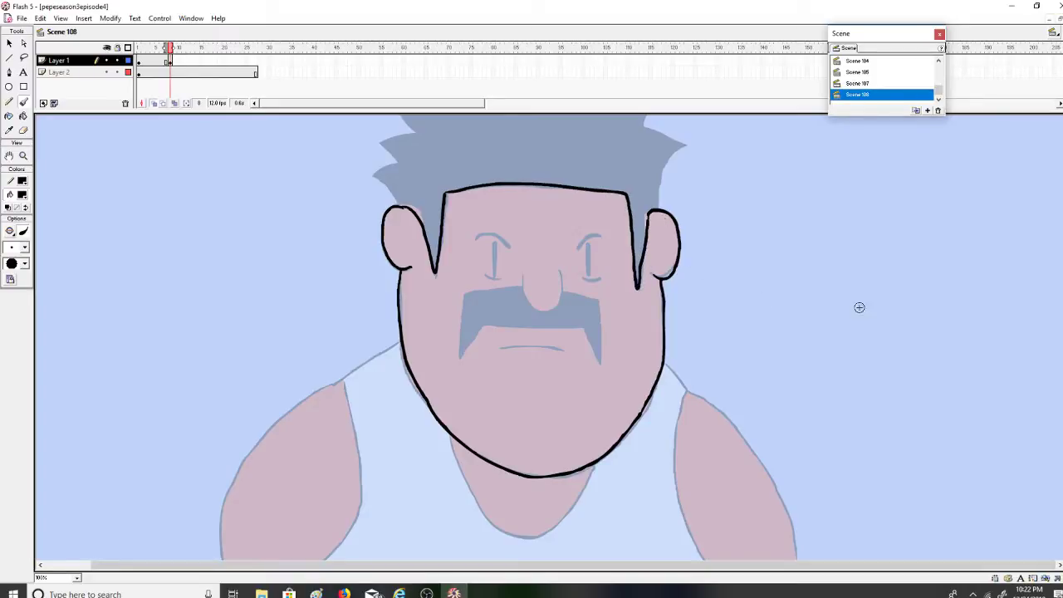
# Trace the spiky outer outline of the man's hair from the left ear over the head to the right ear
pyautogui.scroll(3, 1052, 316)
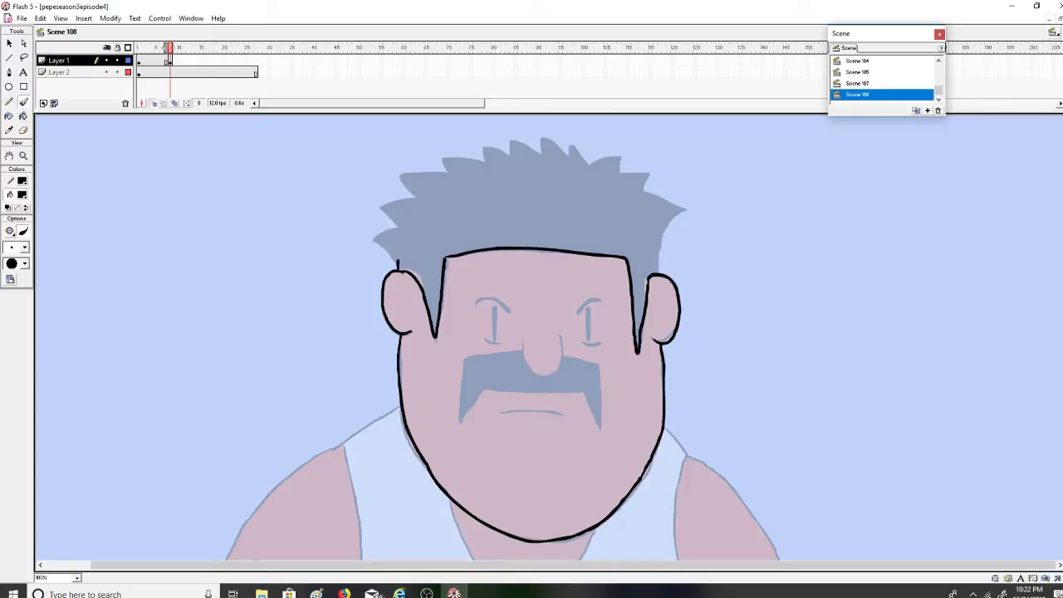
pyautogui.moveTo(397, 263); pyautogui.dragTo(410, 276)
pyautogui.moveTo(374, 240)
pyautogui.mouseDown()
pyautogui.moveTo(384, 205)
pyautogui.moveTo(415, 199)
pyautogui.moveTo(400, 177)
pyautogui.moveTo(452, 172)
pyautogui.moveTo(443, 176)
pyautogui.moveTo(440, 159)
pyautogui.moveTo(512, 152)
pyautogui.moveTo(512, 140)
pyautogui.moveTo(543, 156)
pyautogui.moveTo(621, 158)
pyautogui.mouseUp()
pyautogui.hotkey('ctrl', 'z')
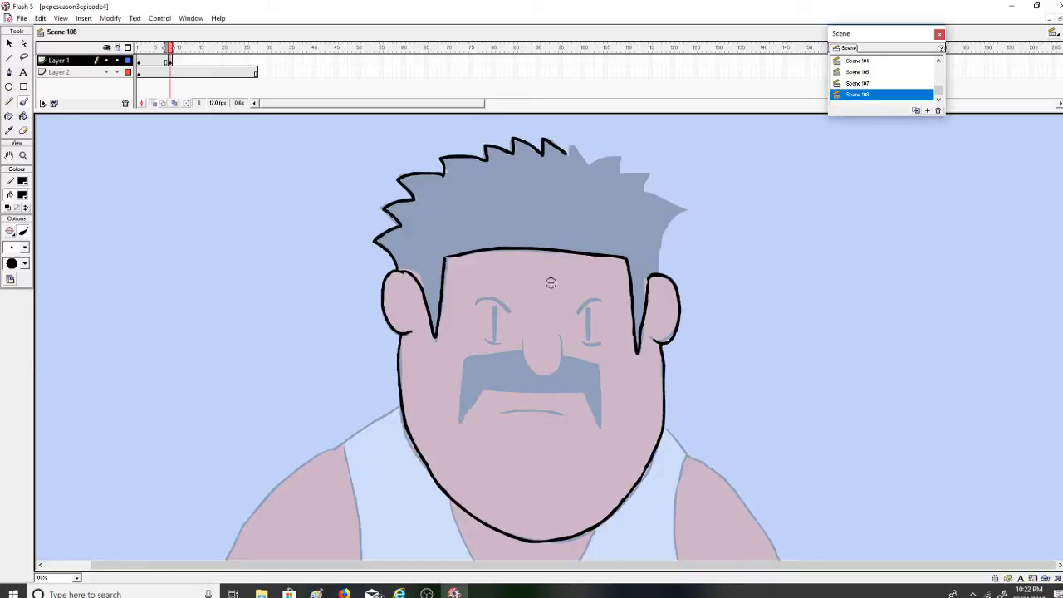
pyautogui.moveTo(561, 149)
pyautogui.mouseDown()
pyautogui.moveTo(594, 162)
pyautogui.moveTo(619, 149)
pyautogui.moveTo(621, 170)
pyautogui.moveTo(656, 172)
pyautogui.moveTo(652, 184)
pyautogui.moveTo(685, 210)
pyautogui.moveTo(661, 254)
pyautogui.mouseUp()
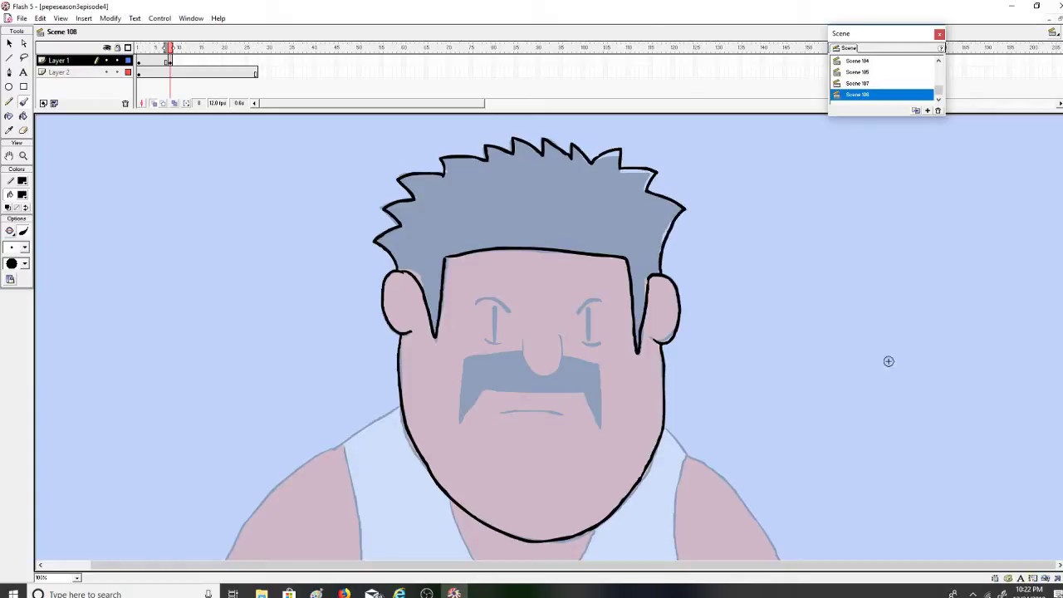
# Trace the man's left-hand shoulder, both edges of that arm, the shirt armhole and the adjoining side of the torso
pyautogui.scroll(-4, 1041, 390)
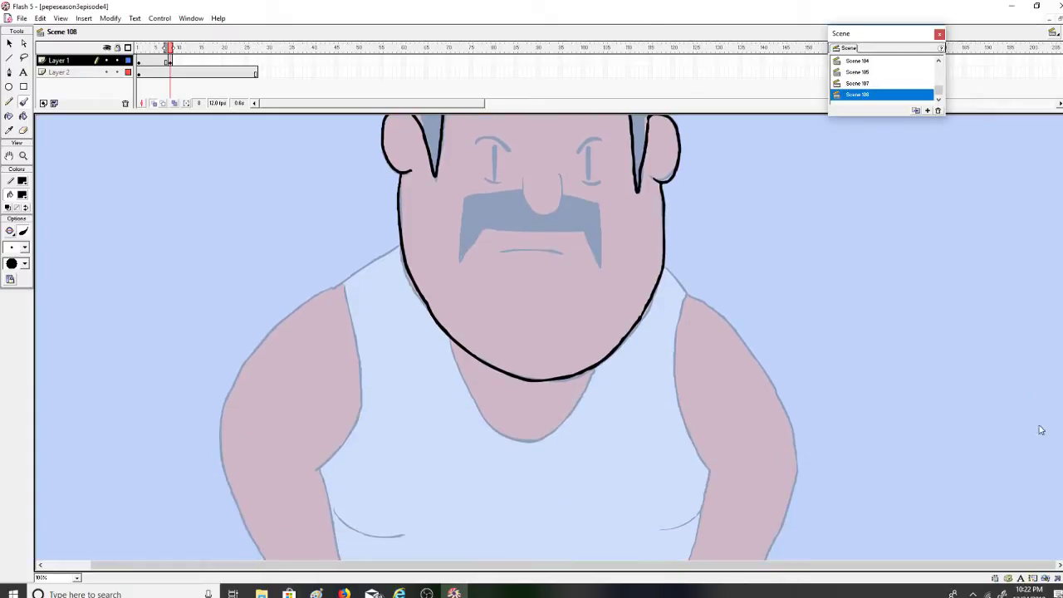
pyautogui.moveTo(401, 242)
pyautogui.mouseDown()
pyautogui.moveTo(344, 286)
pyautogui.moveTo(399, 246)
pyautogui.moveTo(369, 264)
pyautogui.mouseUp()
pyautogui.hotkey('ctrl', 'z')
pyautogui.moveTo(304, 307)
pyautogui.mouseDown()
pyautogui.moveTo(264, 346)
pyautogui.moveTo(230, 415)
pyautogui.moveTo(242, 546)
pyautogui.mouseUp()
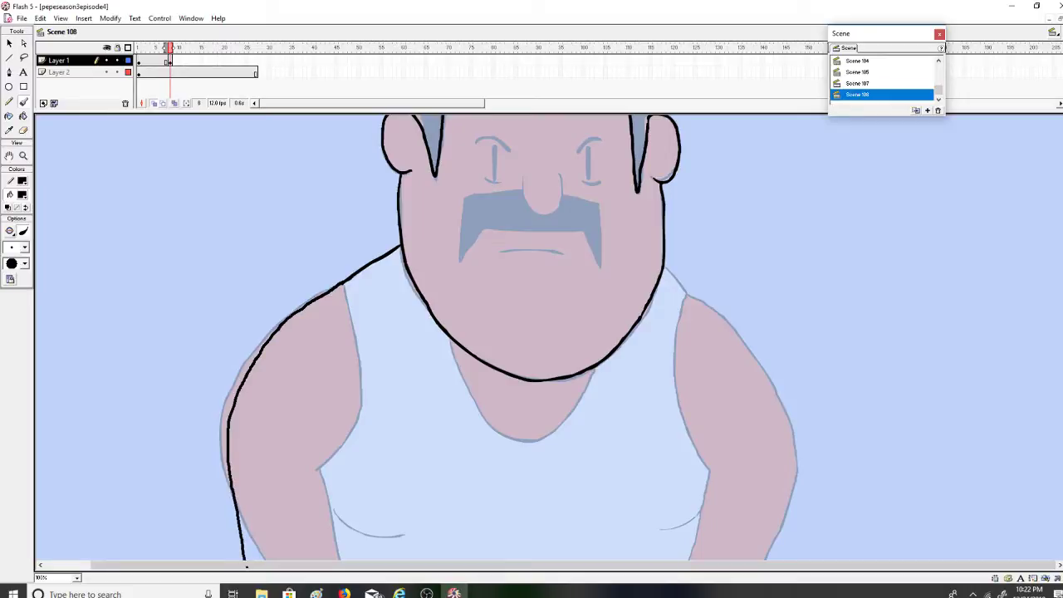
pyautogui.moveTo(342, 284)
pyautogui.mouseDown()
pyautogui.moveTo(355, 387)
pyautogui.moveTo(310, 477)
pyautogui.moveTo(309, 561)
pyautogui.mouseUp()
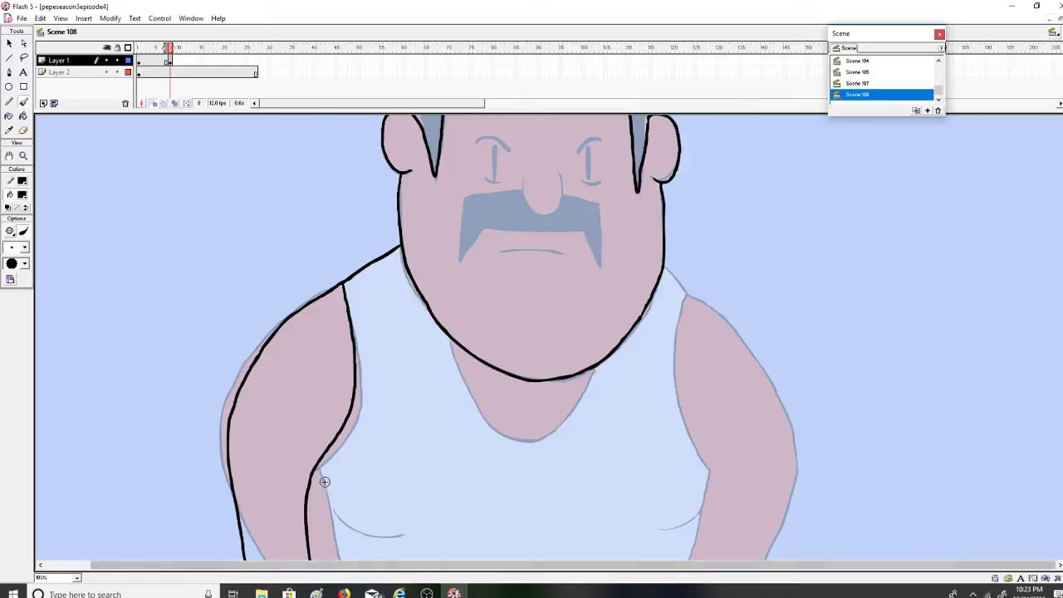
pyautogui.moveTo(314, 472); pyautogui.dragTo(327, 563)
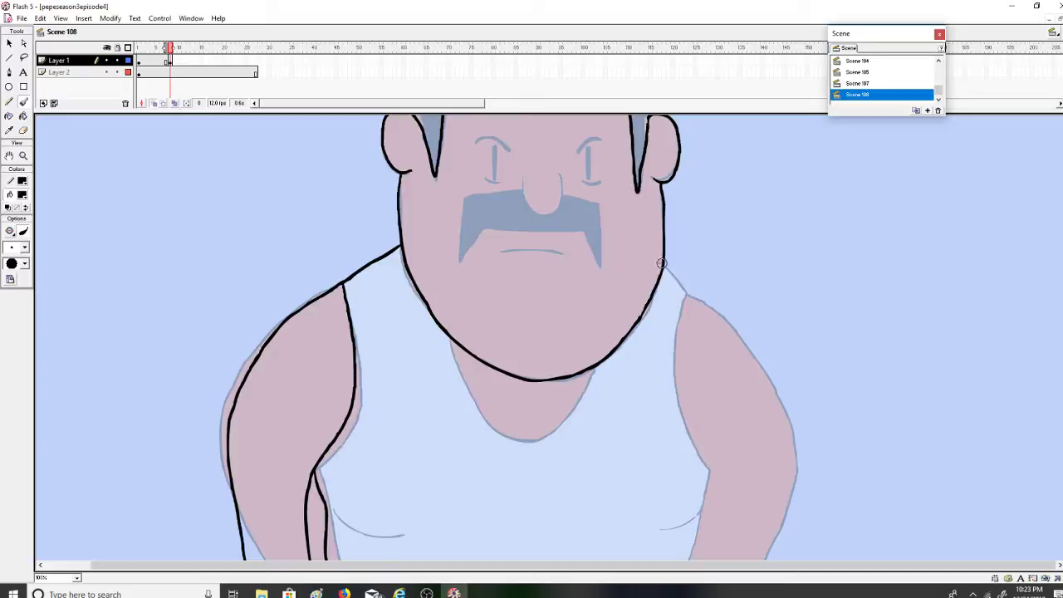
# Trace the right-hand shoulder, the outer edge of that arm and its inner edge along the shirt armhole
pyautogui.moveTo(662, 263)
pyautogui.mouseDown()
pyautogui.moveTo(741, 324)
pyautogui.moveTo(778, 384)
pyautogui.mouseUp()
pyautogui.hotkey('ctrl', 'z')
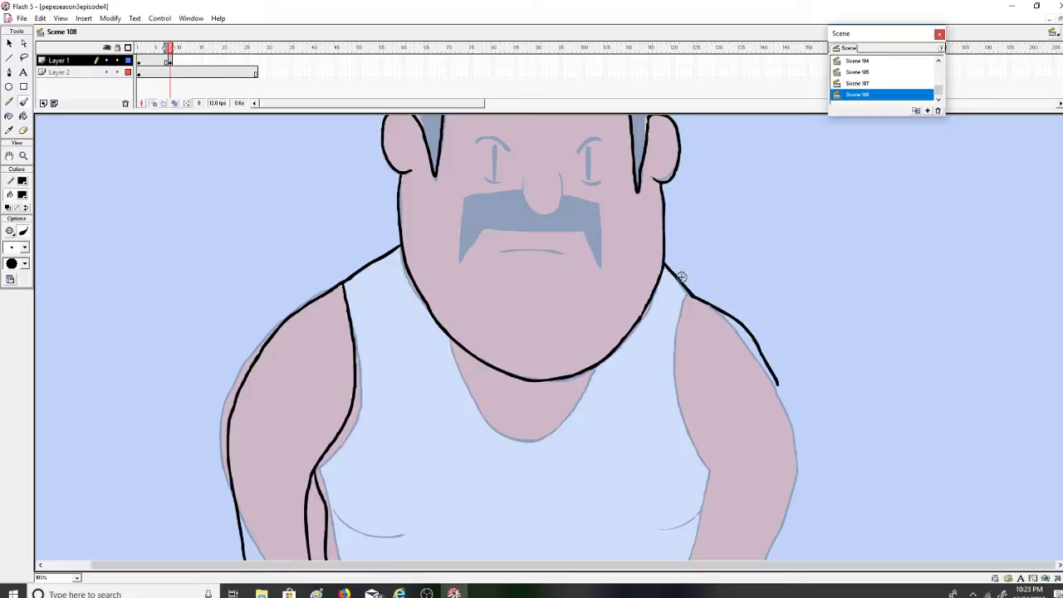
pyautogui.hotkey('ctrl', 'z')
pyautogui.moveTo(664, 266)
pyautogui.mouseDown()
pyautogui.moveTo(744, 334)
pyautogui.moveTo(786, 396)
pyautogui.moveTo(801, 446)
pyautogui.moveTo(785, 561)
pyautogui.mouseUp()
pyautogui.moveTo(721, 562)
pyautogui.mouseDown()
pyautogui.moveTo(719, 507)
pyautogui.moveTo(675, 412)
pyautogui.moveTo(676, 340)
pyautogui.mouseUp()
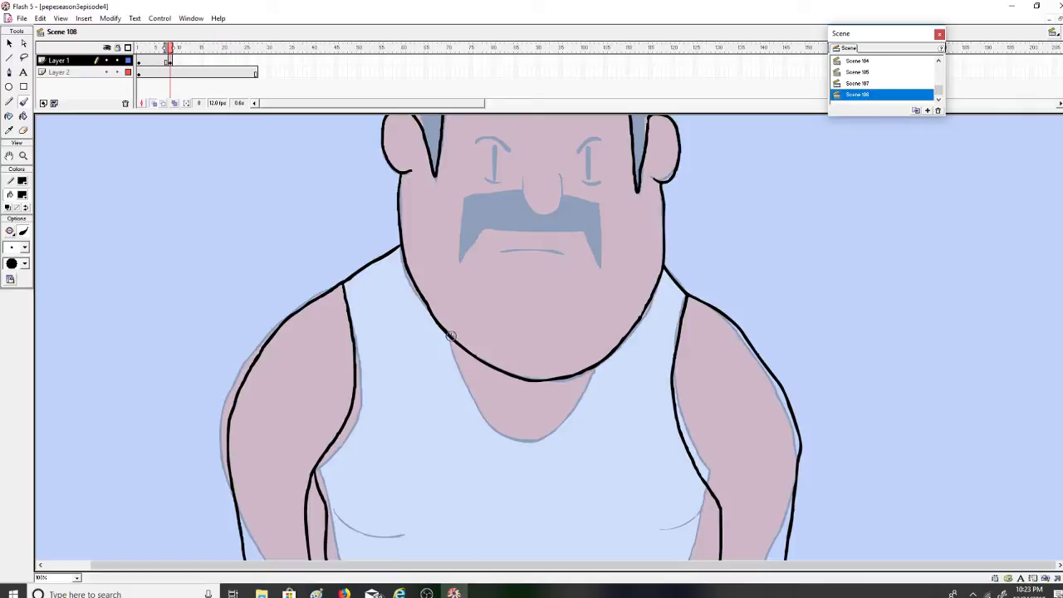
# Trace the shirt's neckline, both chest fold lines and the right-hand side of the torso
pyautogui.moveTo(449, 335)
pyautogui.mouseDown()
pyautogui.moveTo(486, 414)
pyautogui.moveTo(516, 434)
pyautogui.moveTo(554, 425)
pyautogui.moveTo(588, 371)
pyautogui.mouseUp()
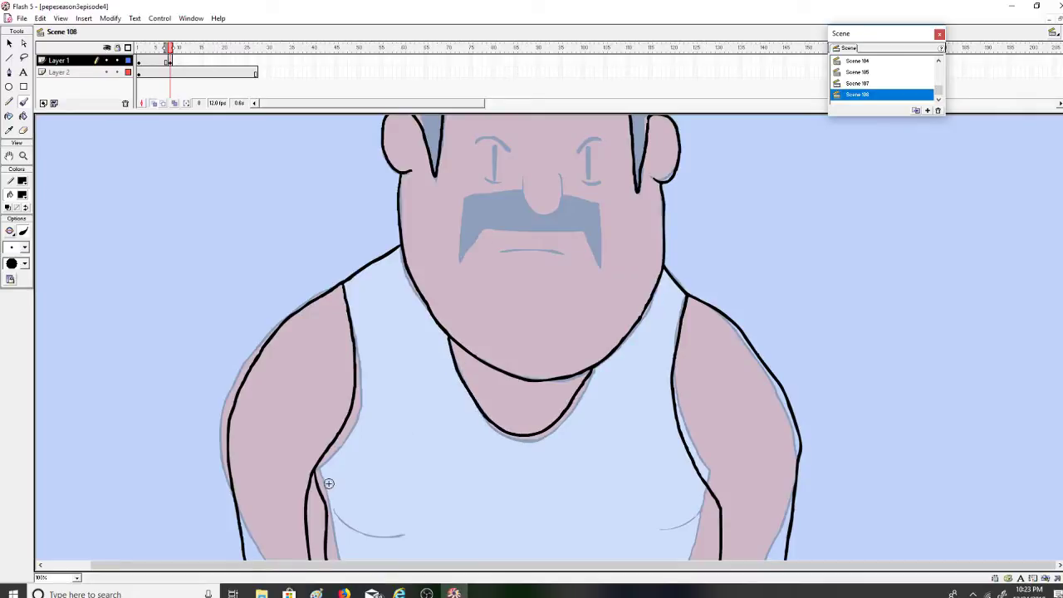
pyautogui.moveTo(326, 505)
pyautogui.mouseDown()
pyautogui.moveTo(348, 525)
pyautogui.moveTo(387, 533)
pyautogui.mouseUp()
pyautogui.moveTo(707, 502)
pyautogui.mouseDown()
pyautogui.moveTo(673, 519)
pyautogui.moveTo(710, 521)
pyautogui.moveTo(714, 561)
pyautogui.mouseUp()
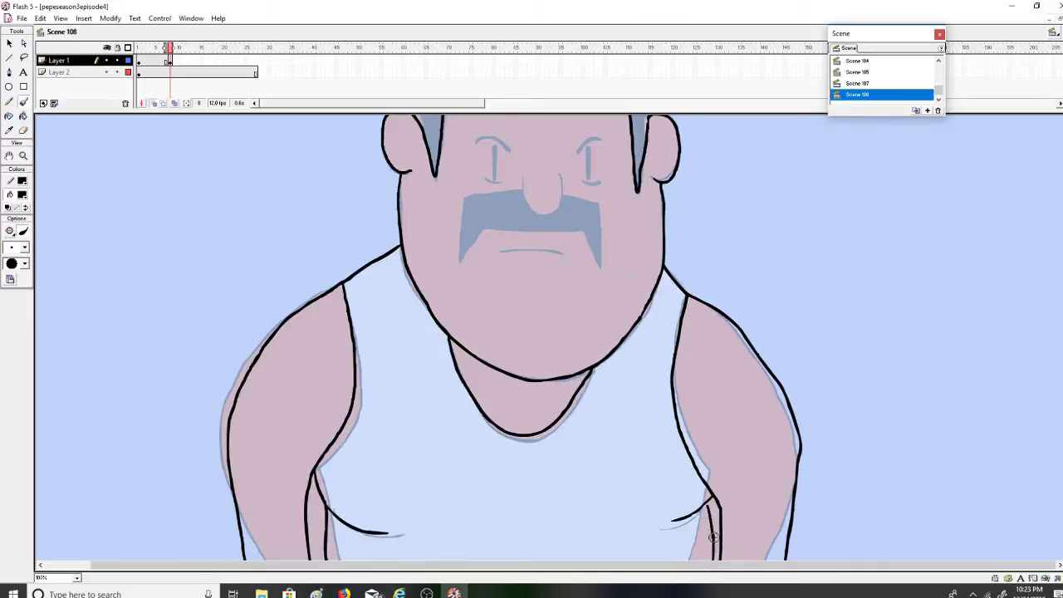
pyautogui.hotkey('ctrl', 'z')
pyautogui.moveTo(710, 508); pyautogui.dragTo(714, 558)
# Trace both vertical eyes using a larger brush size
pyautogui.click(24, 233)
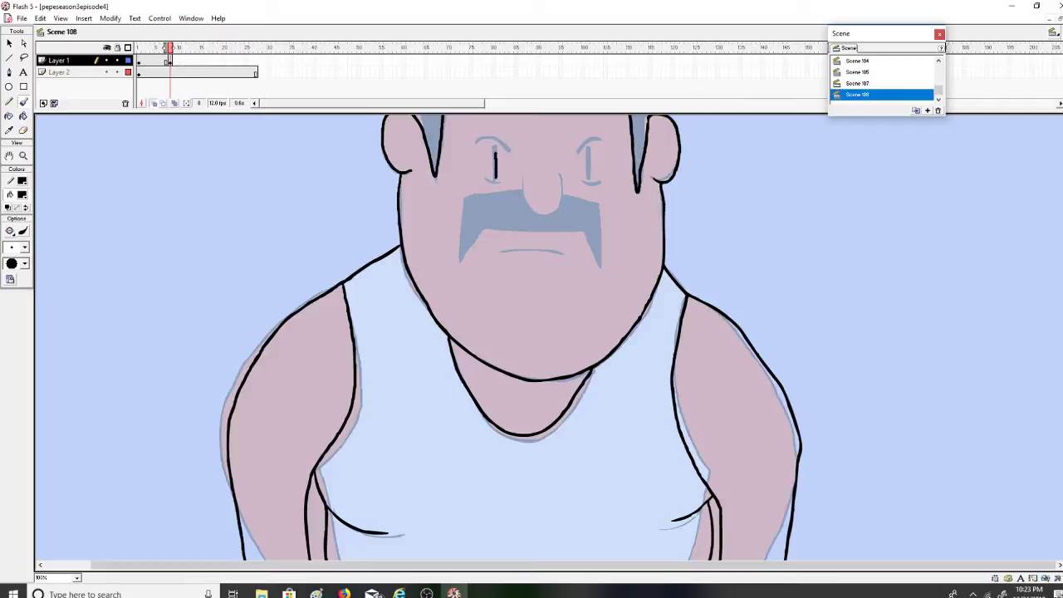
pyautogui.moveTo(495, 153); pyautogui.dragTo(492, 143)
pyautogui.hotkey('ctrl', 'z')
pyautogui.click(25, 247)
pyautogui.click(10, 299)
pyautogui.moveTo(492, 176); pyautogui.dragTo(494, 141)
pyautogui.moveTo(590, 174); pyautogui.dragTo(586, 143)
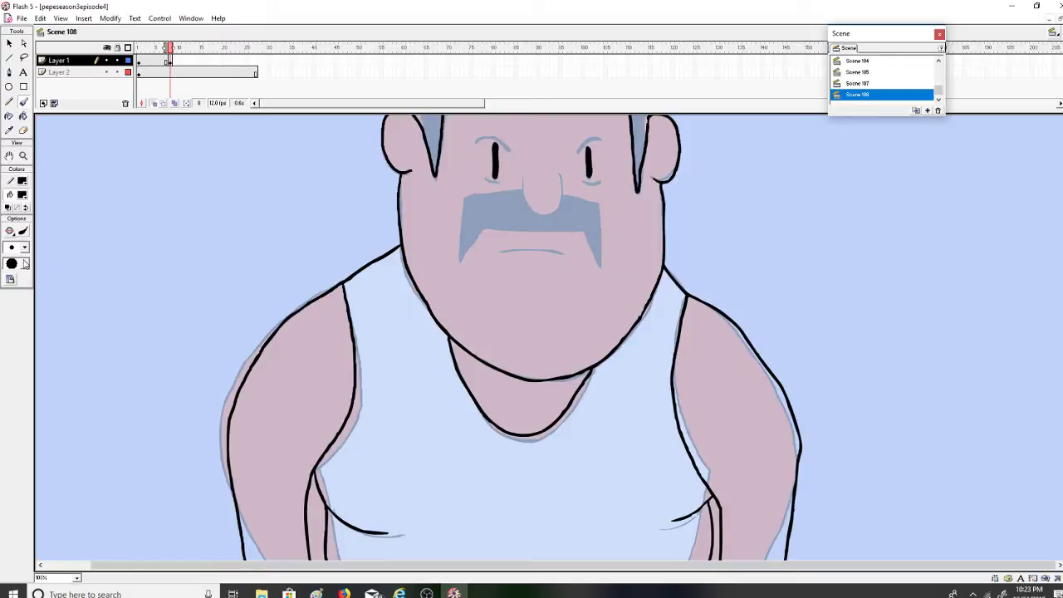
# Reduce the brush size and trace the lines under both eyes and both eyebrows
pyautogui.click(25, 247)
pyautogui.click(25, 279)
pyautogui.moveTo(483, 180); pyautogui.dragTo(504, 179)
pyautogui.moveTo(589, 179); pyautogui.dragTo(578, 182)
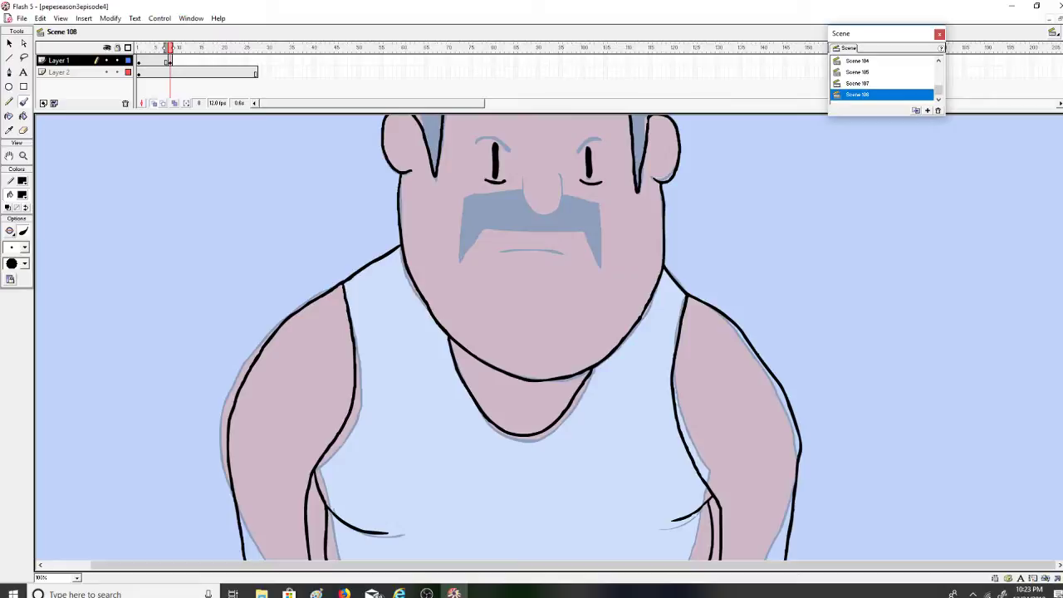
pyautogui.scroll(3, 511, 338)
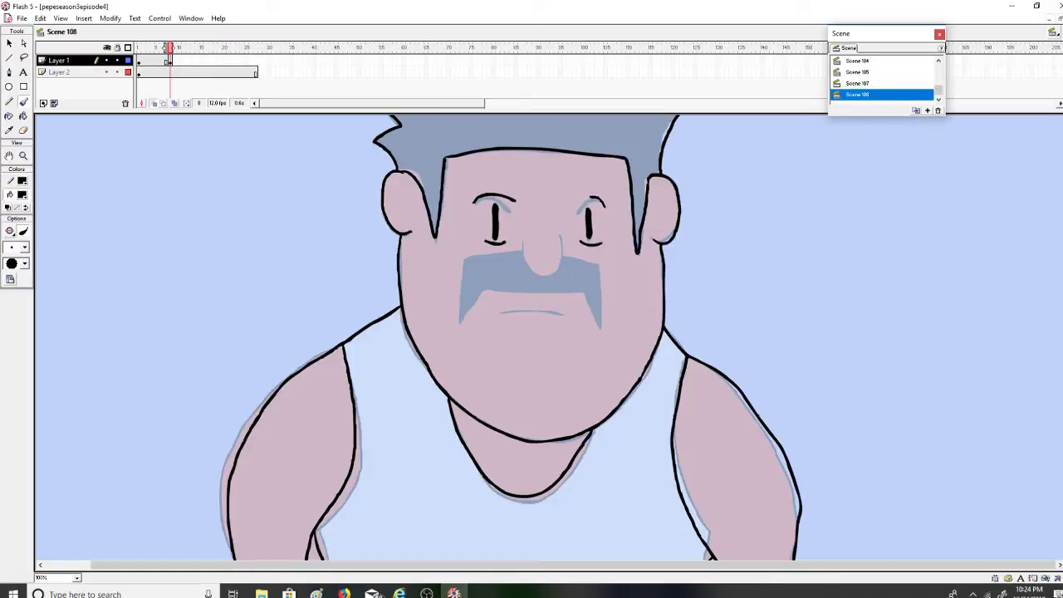
pyautogui.hotkey('ctrl', 'z')
pyautogui.moveTo(604, 206); pyautogui.dragTo(600, 200)
# Switch to the YouTube Live Dashboard in the browser and send "sup fam" in the live chat
pyautogui.click(344, 592)
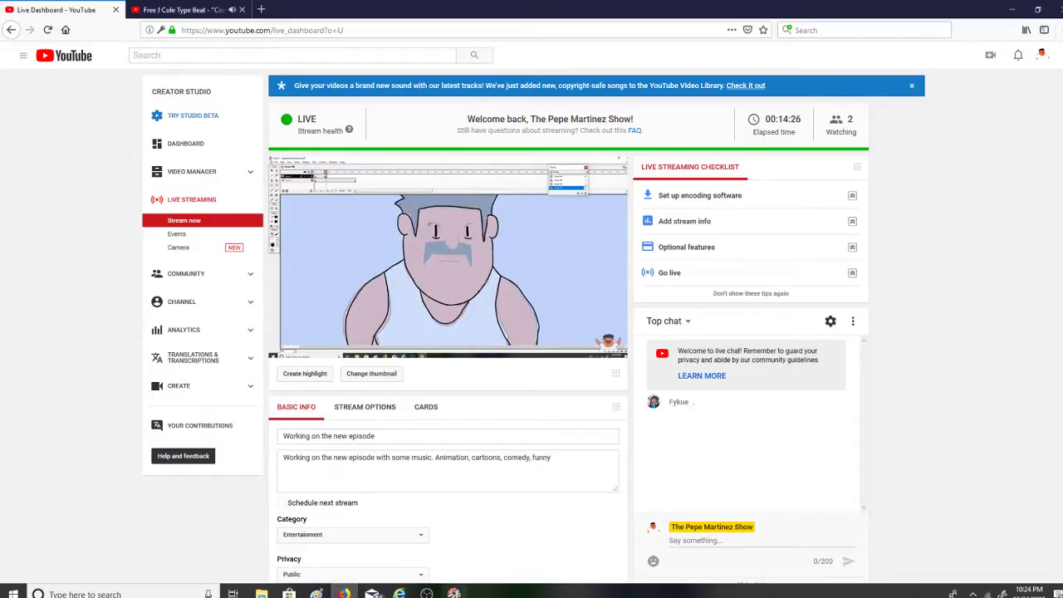
pyautogui.click(692, 541)
pyautogui.write('sup fam')
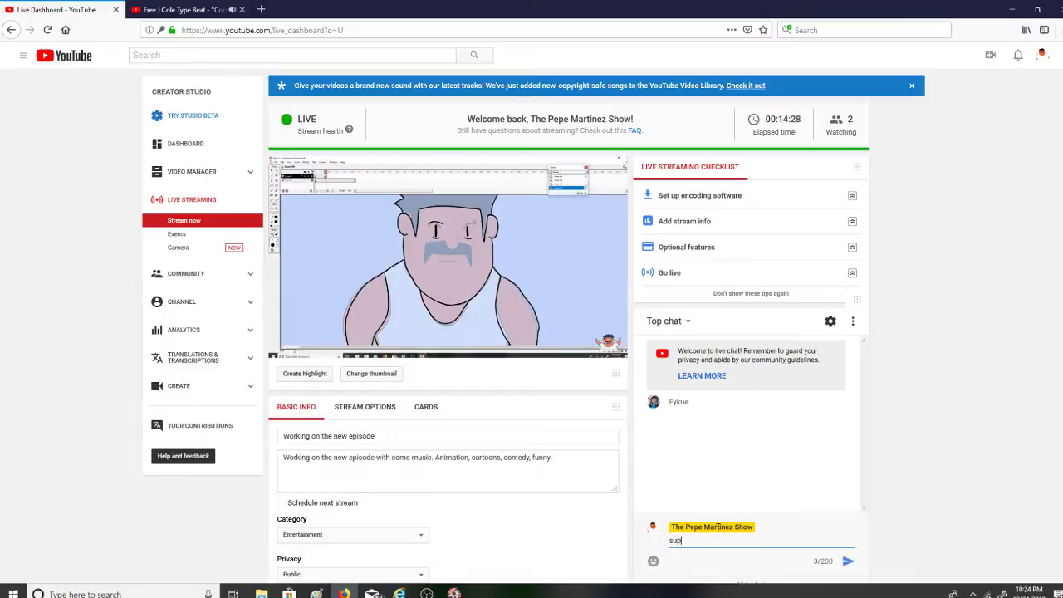
pyautogui.press('Return')
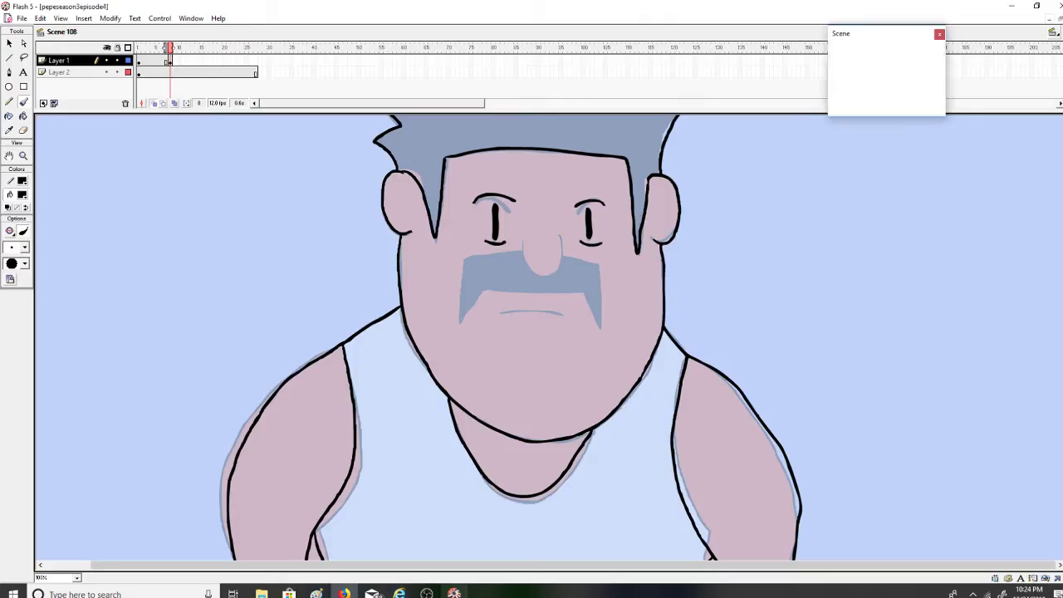
# Return to Flash 5 and trace the man's nose, the moustache outline and the mouth line
pyautogui.click(454, 593)
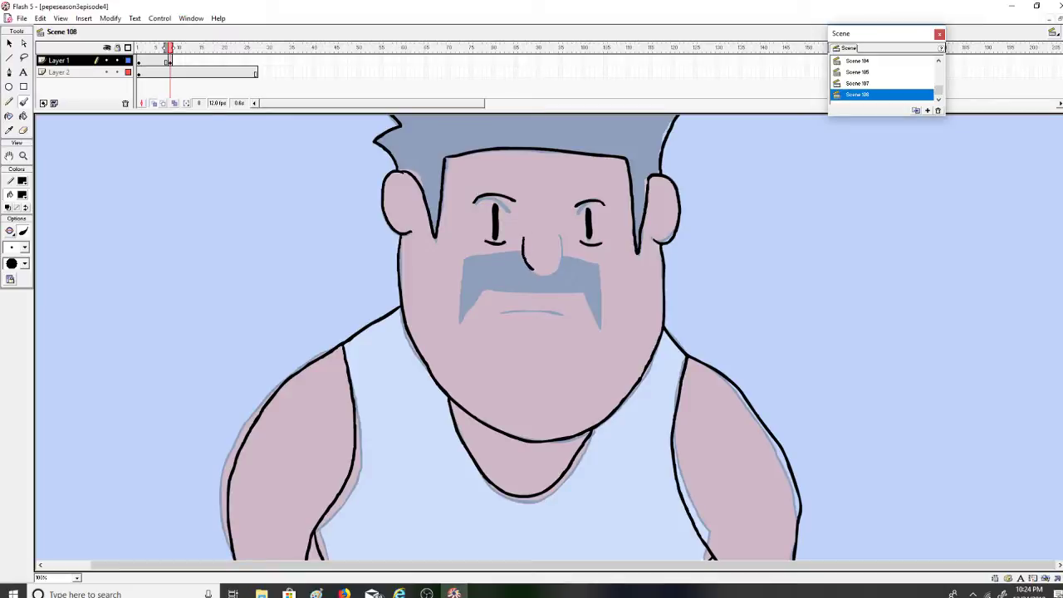
pyautogui.hotkey('ctrl', 'z')
pyautogui.click(478, 257)
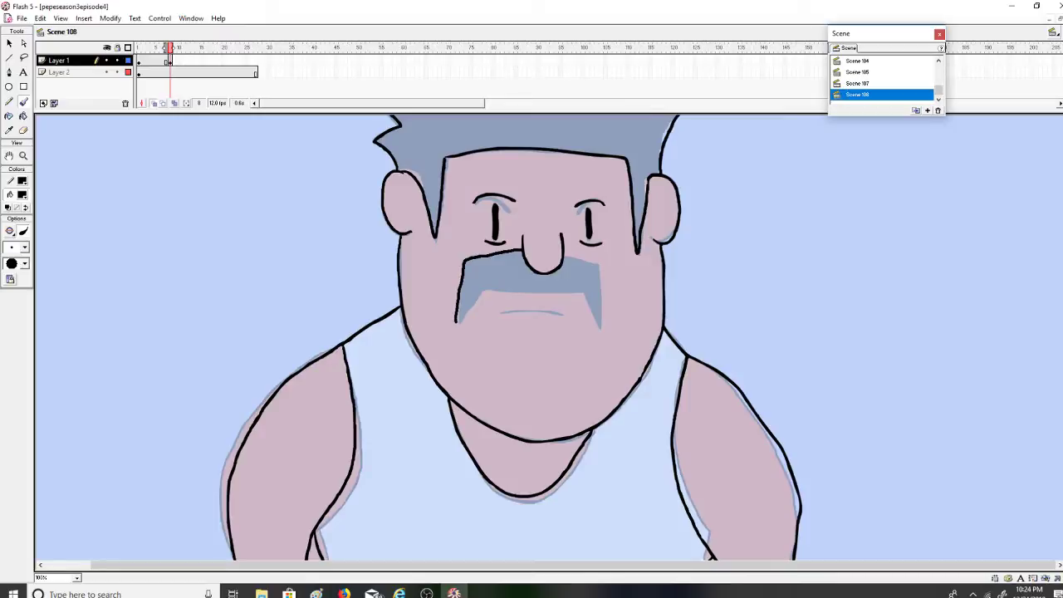
pyautogui.moveTo(456, 323)
pyautogui.mouseDown()
pyautogui.moveTo(479, 289)
pyautogui.moveTo(590, 290)
pyautogui.moveTo(601, 320)
pyautogui.mouseUp()
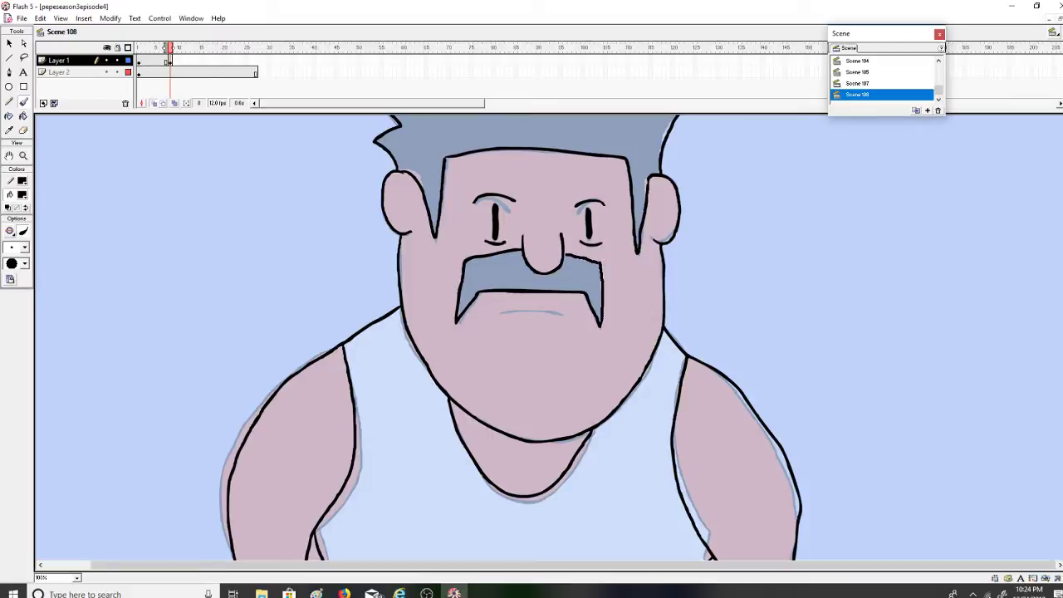
pyautogui.moveTo(510, 311)
pyautogui.mouseDown()
pyautogui.moveTo(498, 313)
pyautogui.moveTo(568, 315)
pyautogui.mouseUp()
# Check the YouTube live chat, return to Flash 5 and insert a blank keyframe at frame 9 of Layer 1
pyautogui.click(344, 592)
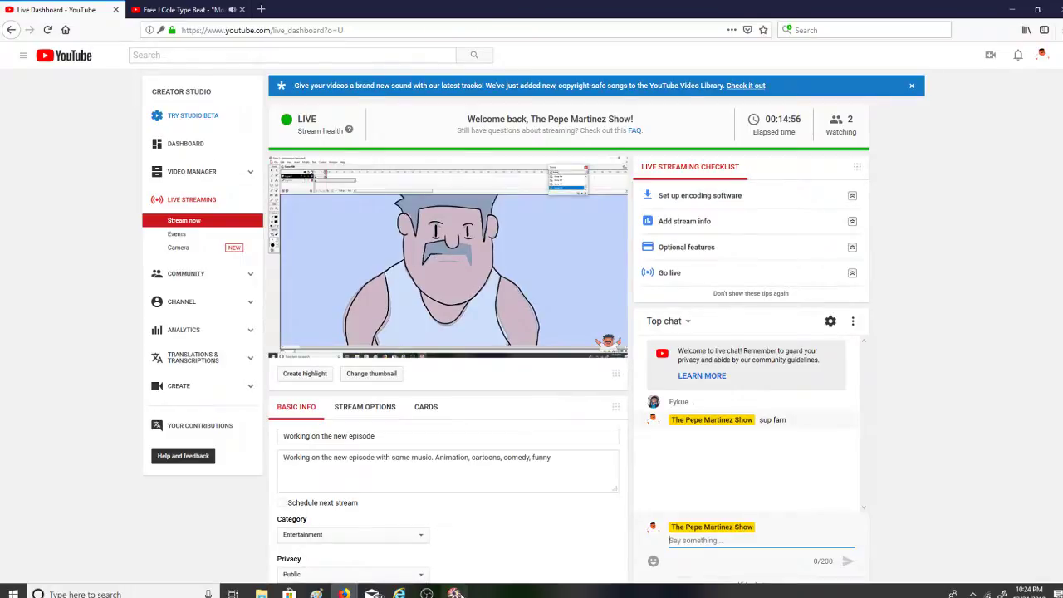
pyautogui.click(454, 593)
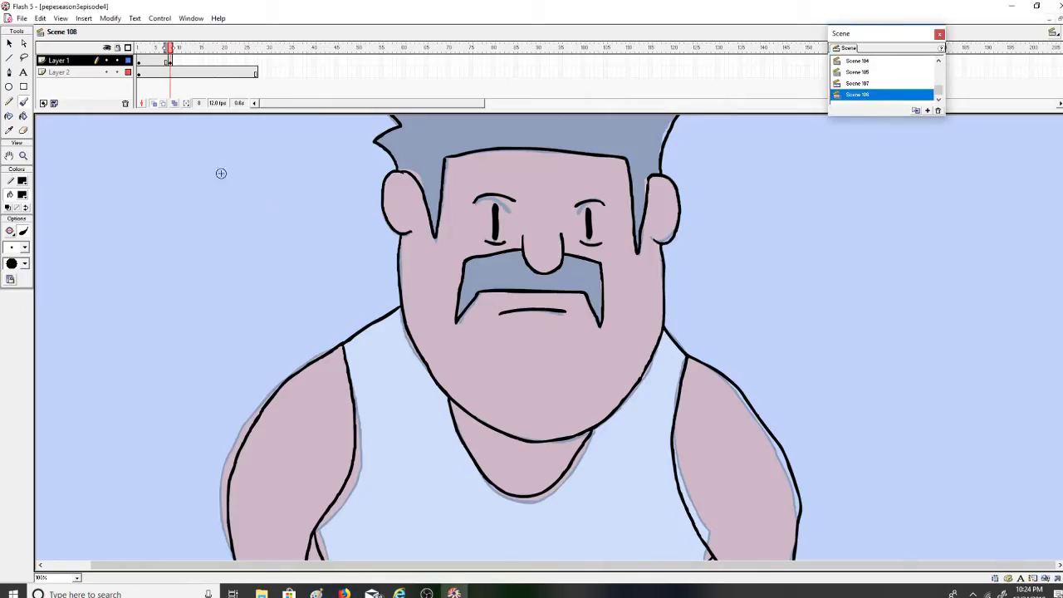
pyautogui.moveTo(171, 48); pyautogui.dragTo(170, 58)
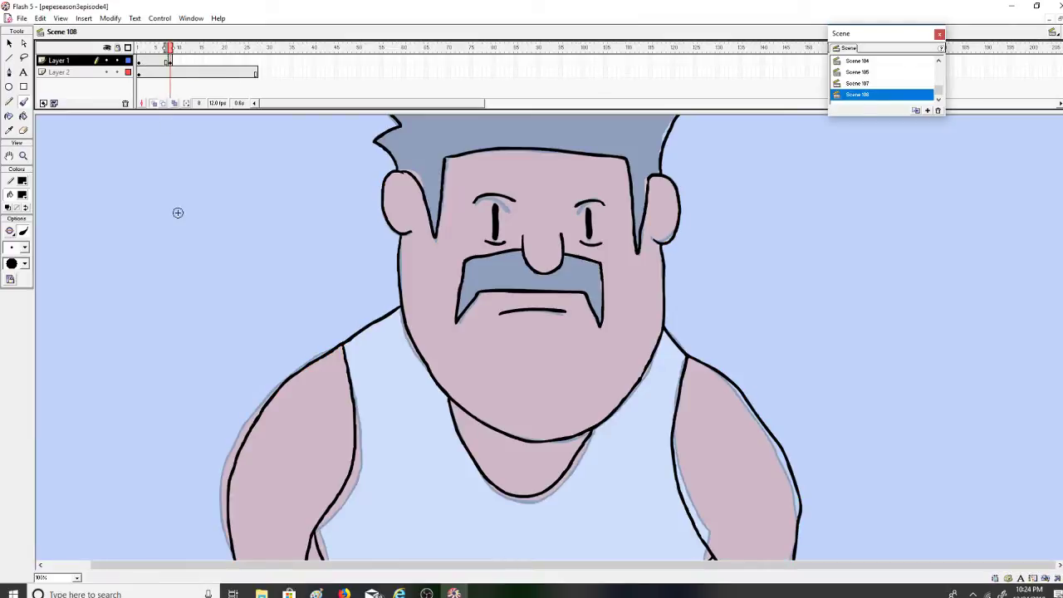
pyautogui.rightClick(174, 64)
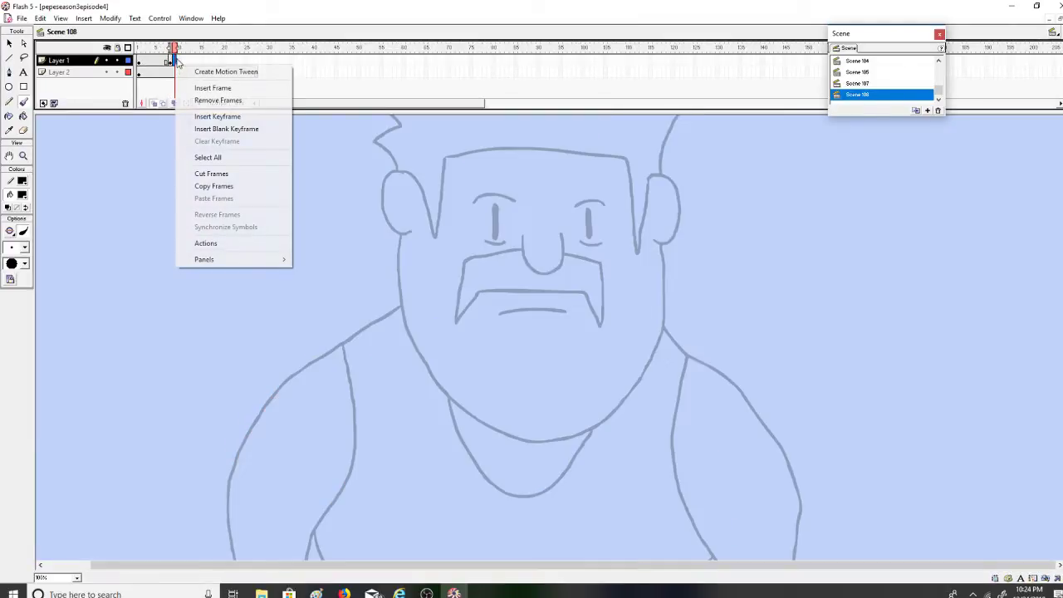
pyautogui.click(214, 118)
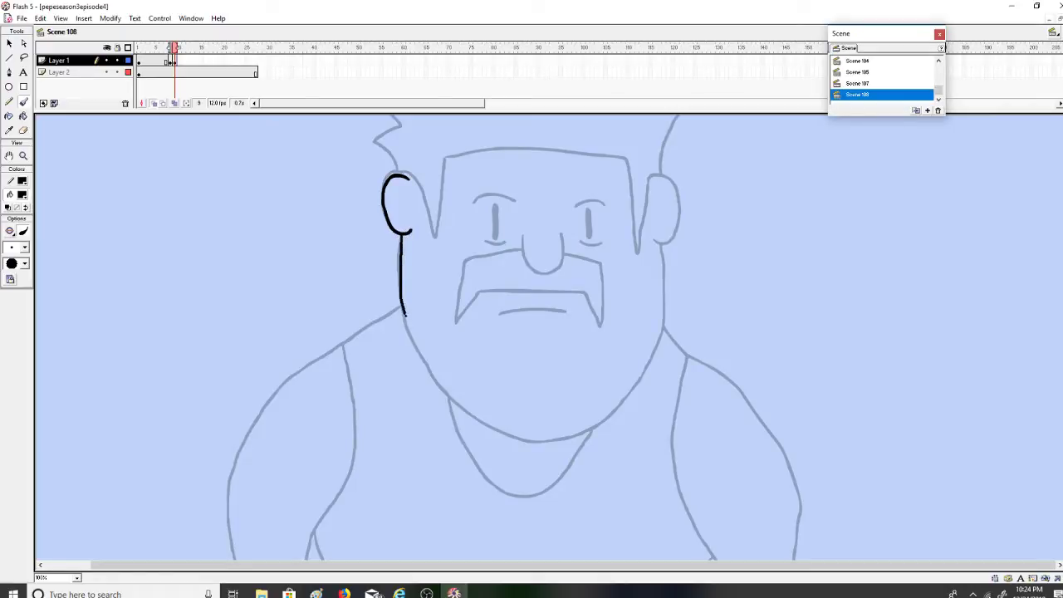
# Trace the left-hand ear, cheek and jaw down to the chin on frame 9, undoing the strokes tried beyond the chin
pyautogui.moveTo(450, 399); pyautogui.dragTo(483, 423)
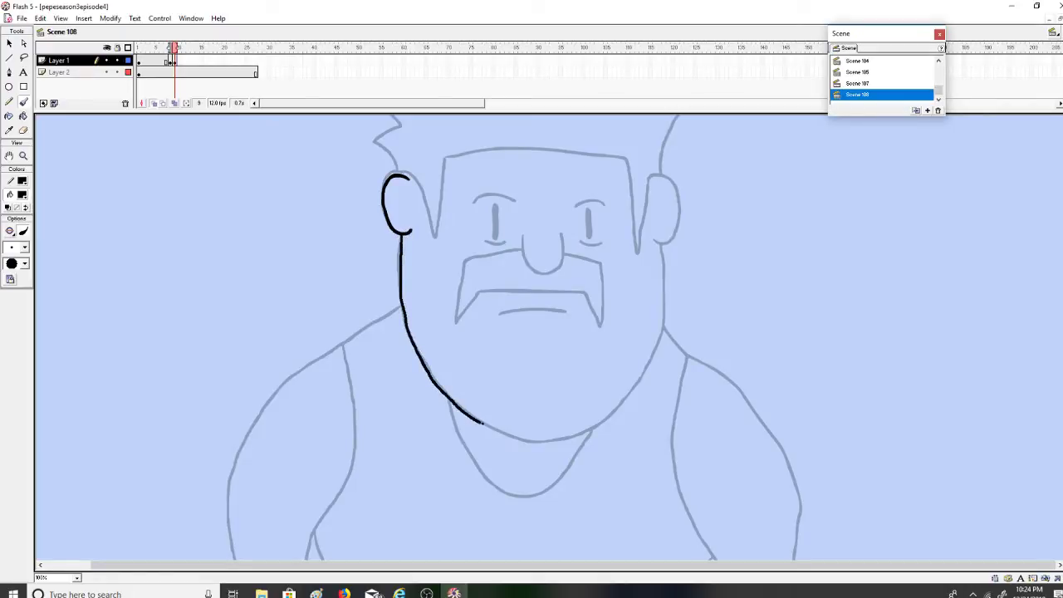
pyautogui.moveTo(546, 439)
pyautogui.mouseDown()
pyautogui.moveTo(582, 426)
pyautogui.moveTo(627, 374)
pyautogui.moveTo(584, 426)
pyautogui.moveTo(551, 443)
pyautogui.moveTo(523, 448)
pyautogui.moveTo(491, 425)
pyautogui.mouseUp()
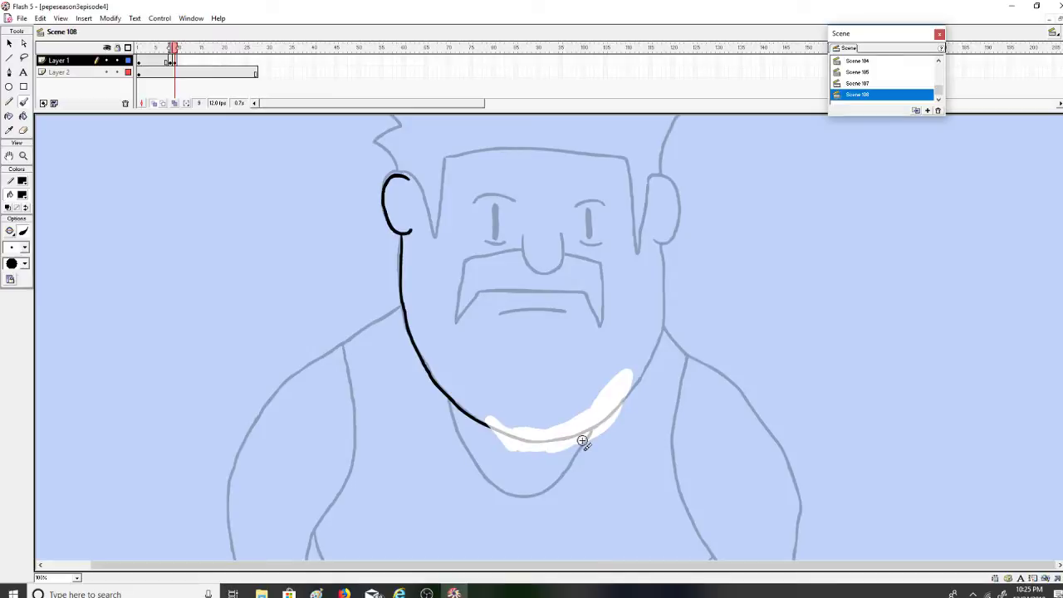
pyautogui.hotkey('ctrl', 'z')
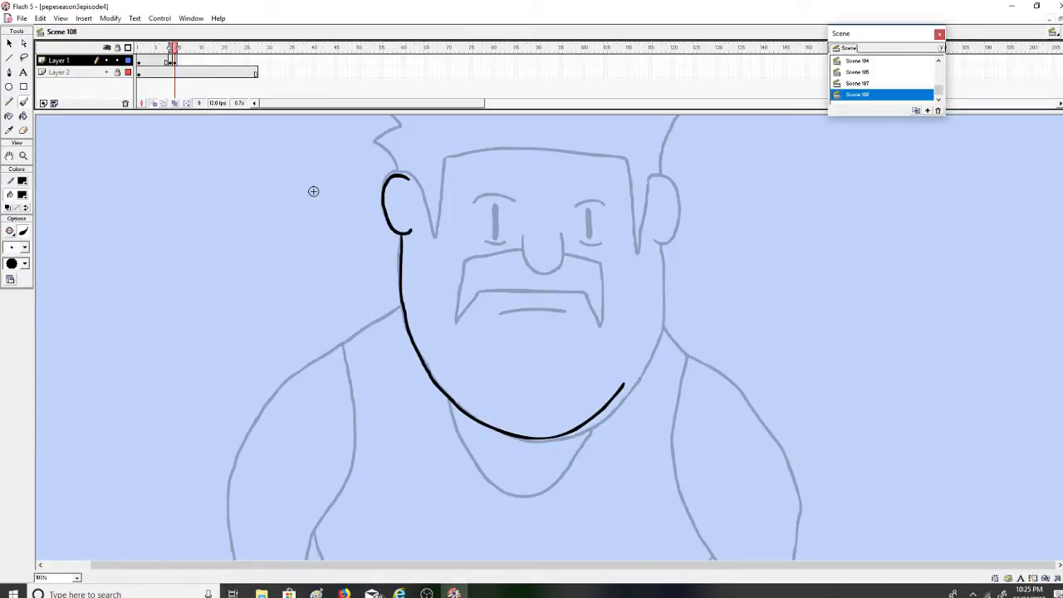
pyautogui.moveTo(621, 372)
pyautogui.mouseDown()
pyautogui.moveTo(579, 429)
pyautogui.moveTo(501, 433)
pyautogui.mouseUp()
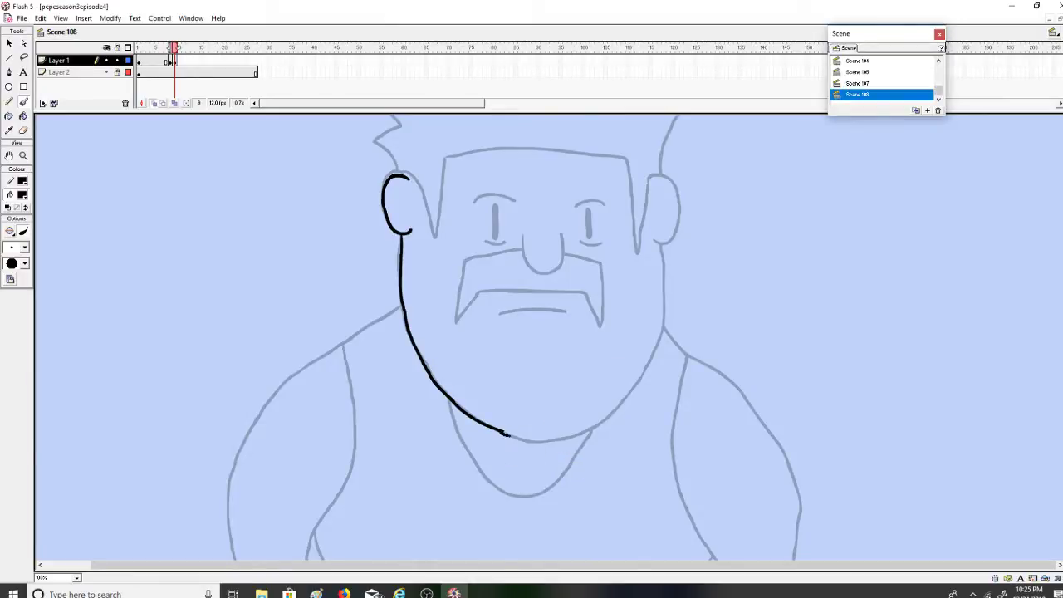
pyautogui.moveTo(518, 437)
pyautogui.mouseDown()
pyautogui.moveTo(543, 440)
pyautogui.moveTo(503, 432)
pyautogui.mouseUp()
pyautogui.hotkey('ctrl', 'z')
pyautogui.hotkey('ctrl', 'z')
pyautogui.moveTo(599, 420); pyautogui.dragTo(655, 329)
pyautogui.hotkey('ctrl', 'z')
# Check the live chat in the browser, return to Flash 5 and trace the chin, right-hand jaw and right-hand ear, undoing unwanted strokes
pyautogui.click(345, 593)
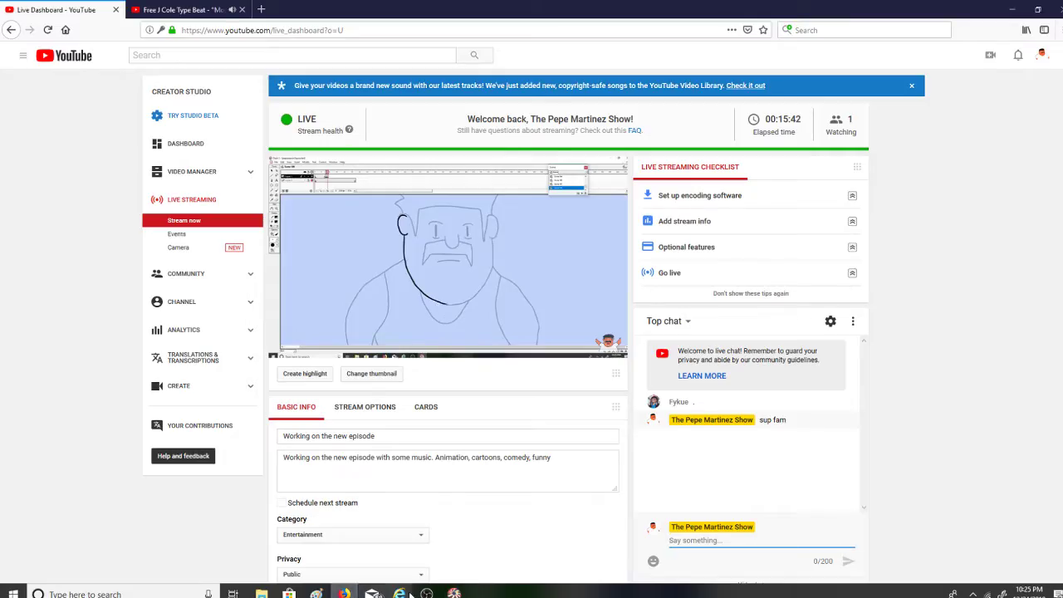
pyautogui.click(454, 593)
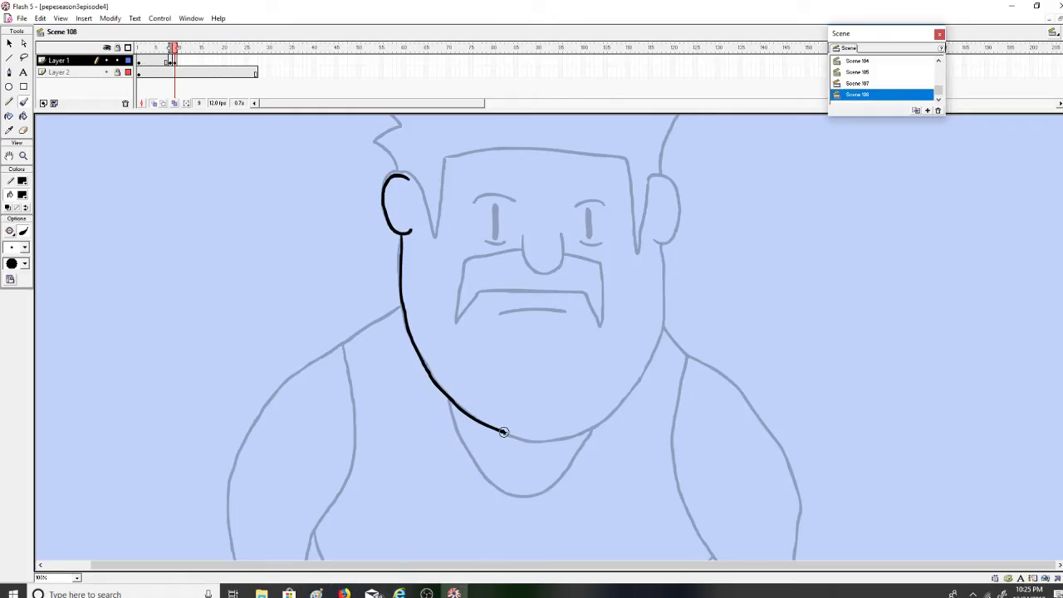
pyautogui.moveTo(555, 439)
pyautogui.mouseDown()
pyautogui.moveTo(589, 426)
pyautogui.moveTo(641, 359)
pyautogui.mouseUp()
pyautogui.hotkey('ctrl', 'z')
pyautogui.hotkey('ctrl', 'z')
pyautogui.hotkey('ctrl', 'z')
pyautogui.moveTo(568, 436)
pyautogui.mouseDown()
pyautogui.moveTo(636, 380)
pyautogui.moveTo(649, 340)
pyautogui.mouseUp()
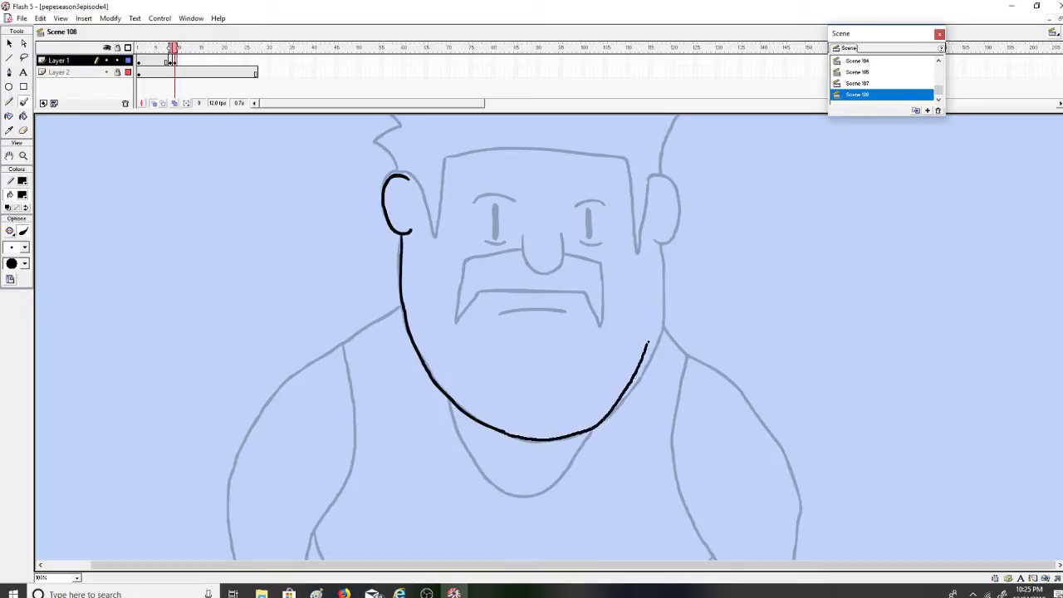
pyautogui.hotkey('ctrl', 'z')
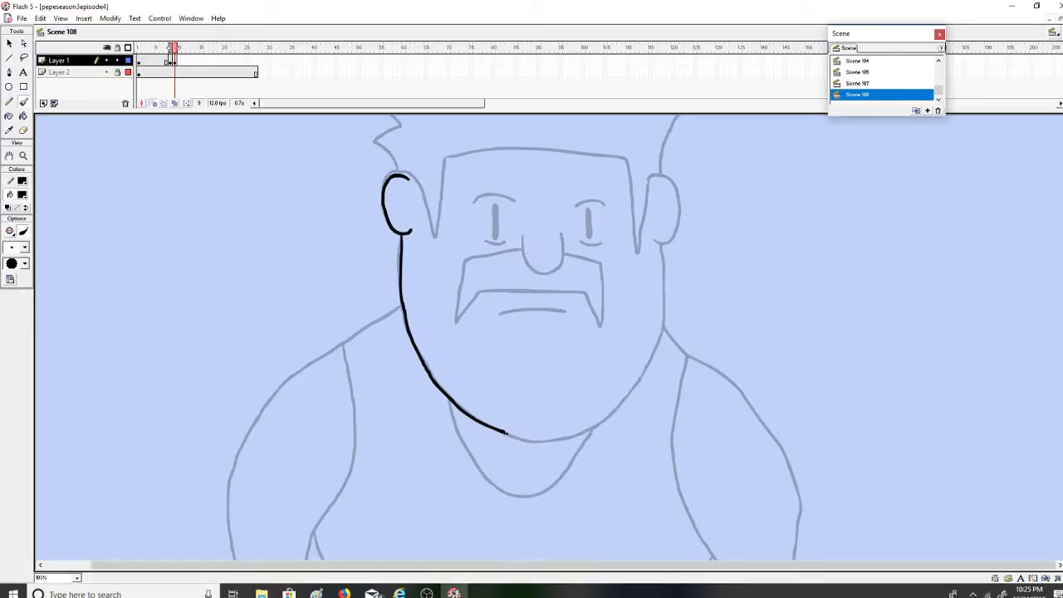
pyautogui.moveTo(594, 428)
pyautogui.mouseDown()
pyautogui.moveTo(658, 322)
pyautogui.moveTo(653, 238)
pyautogui.moveTo(671, 242)
pyautogui.moveTo(680, 206)
pyautogui.moveTo(647, 184)
pyautogui.mouseUp()
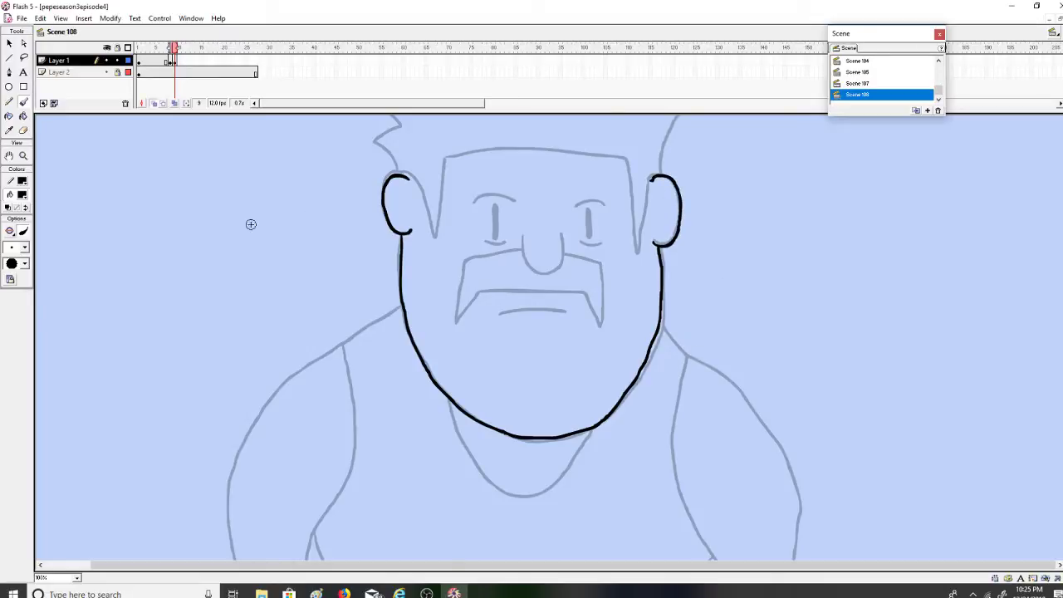
# Adjust the brush size and trace both eyes and slightly raised eyebrows on frame 9
pyautogui.click(22, 248)
pyautogui.click(26, 305)
pyautogui.click(24, 249)
pyautogui.click(22, 280)
pyautogui.moveTo(496, 239); pyautogui.dragTo(495, 204)
pyautogui.hotkey('ctrl', 'z')
pyautogui.moveTo(589, 239); pyautogui.dragTo(588, 206)
pyautogui.moveTo(493, 190); pyautogui.dragTo(508, 194)
pyautogui.hotkey('ctrl', 'z')
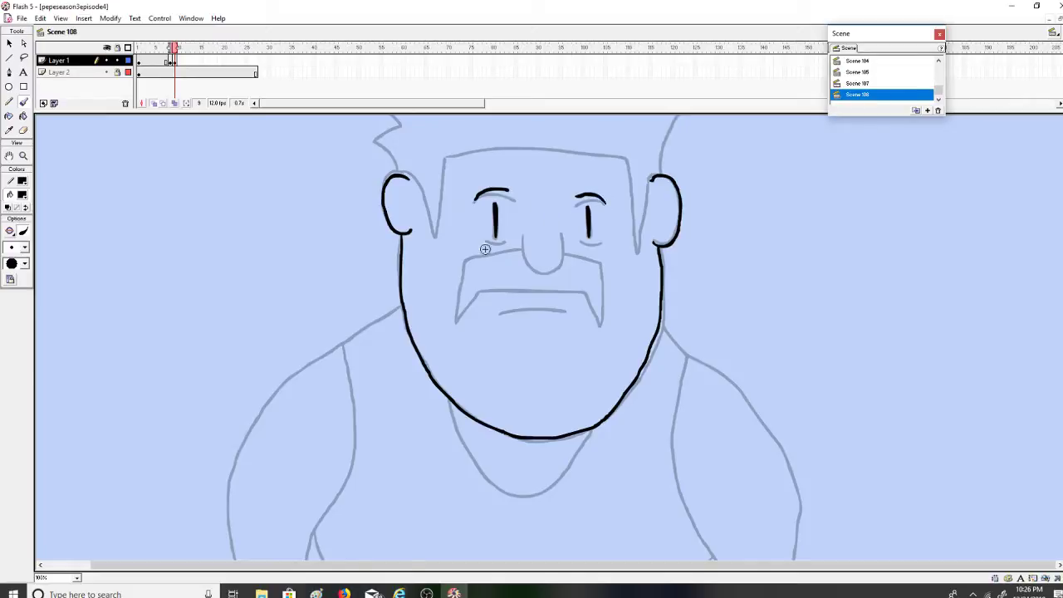
# Adjust the brush size and trace the lower eye lines and the nose on frame 9
pyautogui.hotkey('ctrl', 'z')
pyautogui.click(25, 247)
pyautogui.click(22, 258)
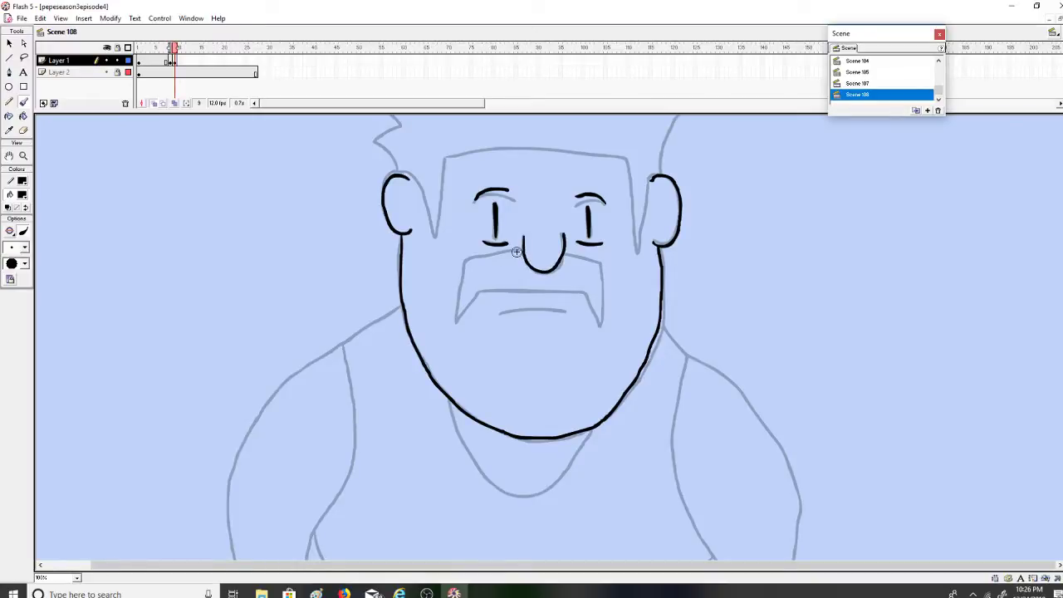
# Trace the moustache outline and the mouth line on frame 9, undoing unwanted strokes
pyautogui.moveTo(523, 247); pyautogui.dragTo(501, 253)
pyautogui.hotkey('ctrl', 'z')
pyautogui.moveTo(455, 316)
pyautogui.mouseDown()
pyautogui.moveTo(485, 289)
pyautogui.moveTo(569, 289)
pyautogui.mouseUp()
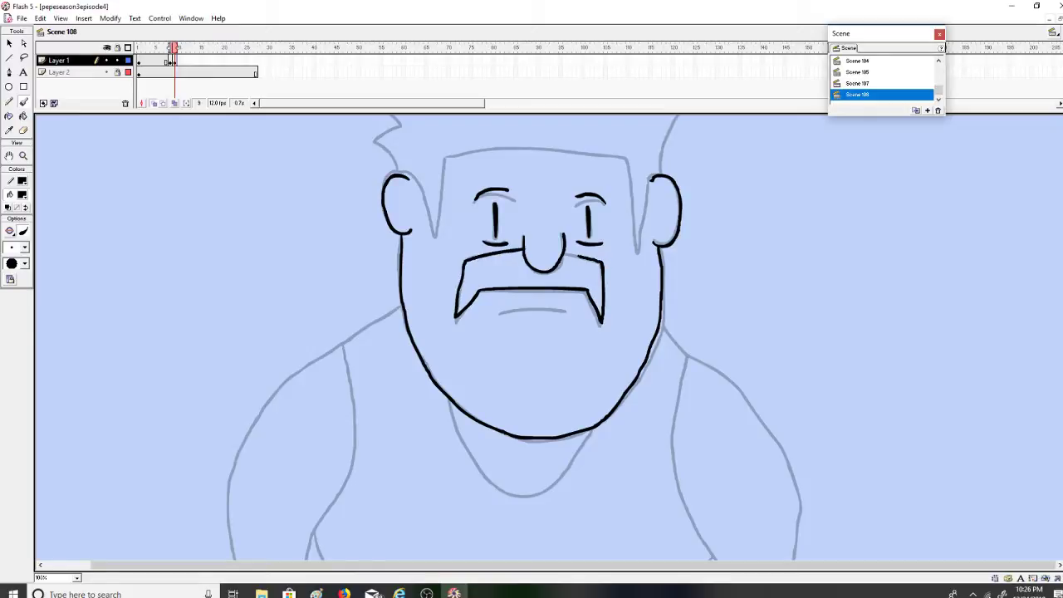
pyautogui.hotkey('ctrl', 'z')
pyautogui.hotkey('ctrl', 'z')
pyautogui.moveTo(601, 261); pyautogui.dragTo(572, 254)
pyautogui.hotkey('ctrl', 'z')
pyautogui.moveTo(504, 312); pyautogui.dragTo(530, 309)
# Check the live chat in the browser, return to Flash 5 and trace the hairline and both sideburns
pyautogui.click(343, 593)
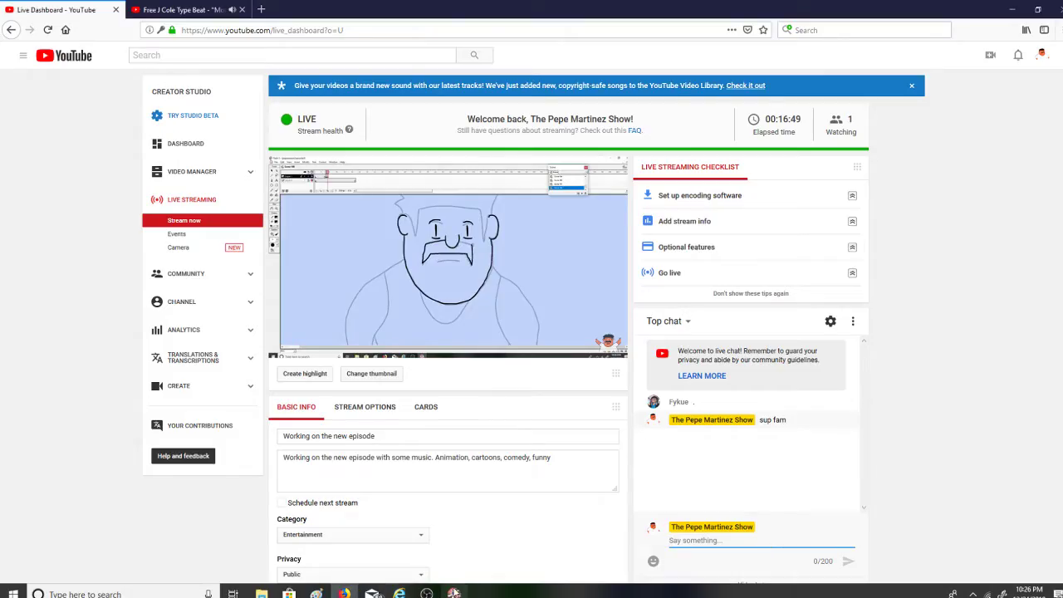
pyautogui.click(454, 593)
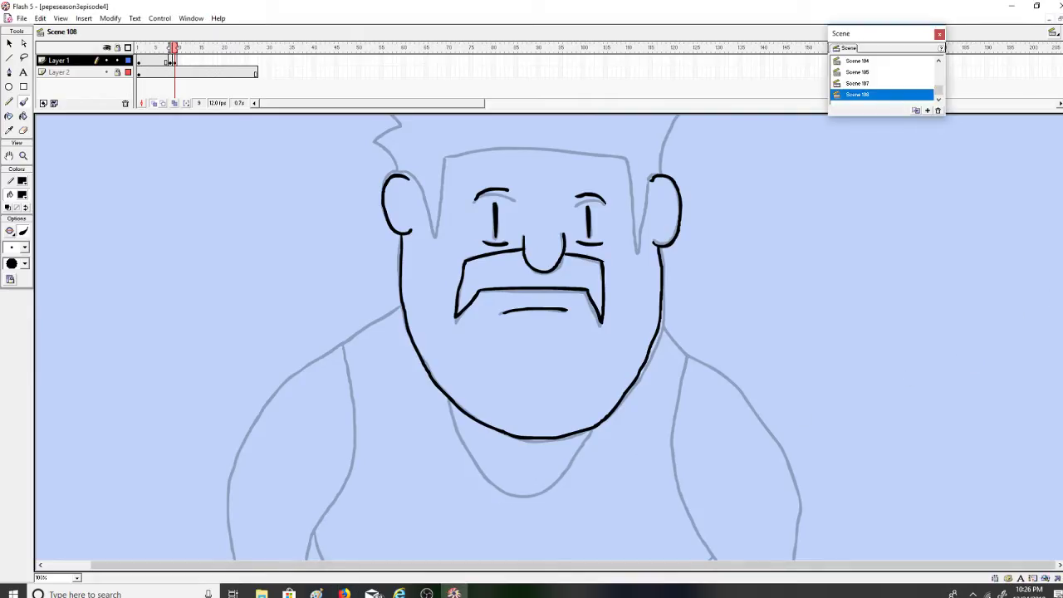
pyautogui.scroll(3, 721, 210)
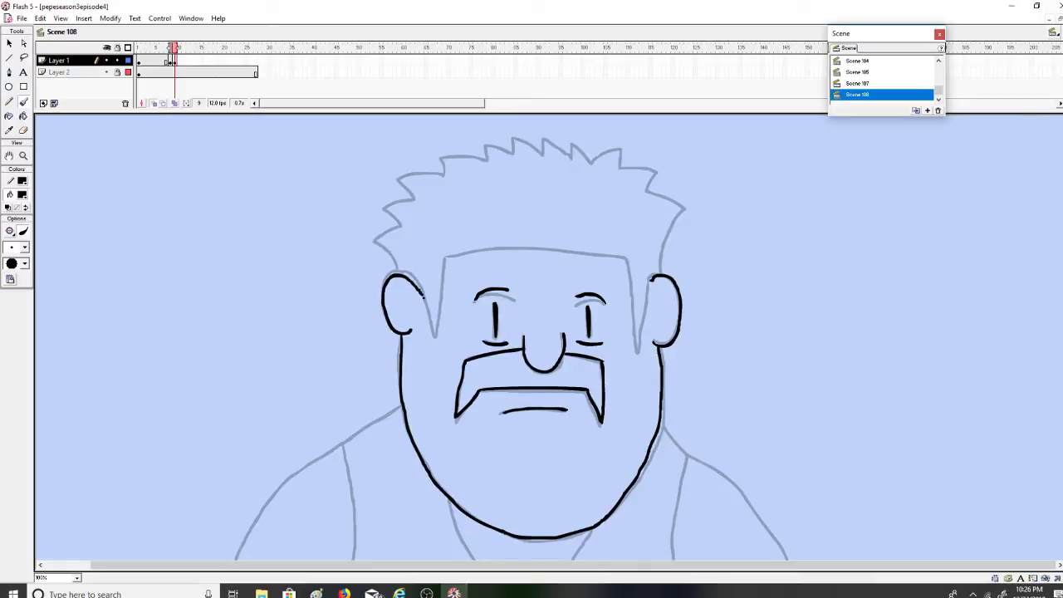
pyautogui.moveTo(434, 340)
pyautogui.mouseDown()
pyautogui.moveTo(449, 257)
pyautogui.moveTo(499, 248)
pyautogui.moveTo(626, 257)
pyautogui.moveTo(634, 337)
pyautogui.mouseUp()
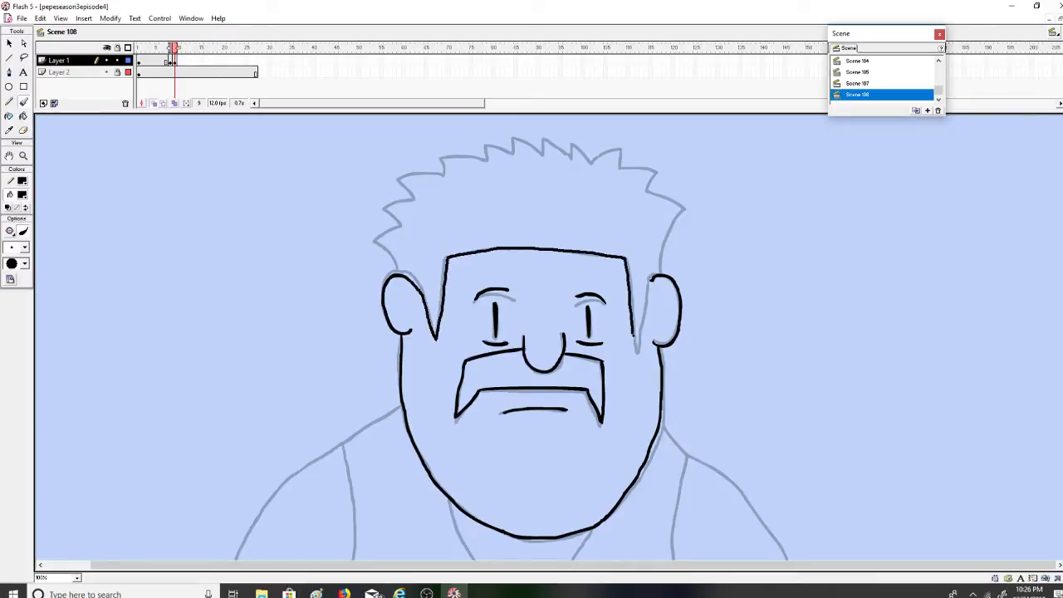
pyautogui.moveTo(647, 295); pyautogui.dragTo(637, 347)
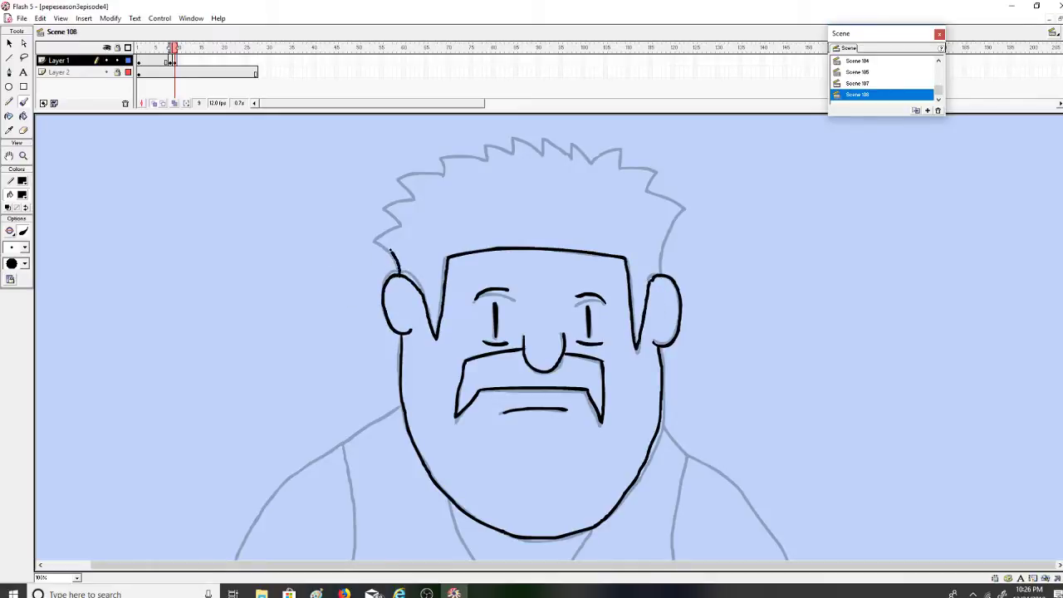
# Trace the spiky hair outline from the left-hand ear over to the right-hand ear on frame 9, redoing unwanted strokes
pyautogui.moveTo(413, 193)
pyautogui.mouseDown()
pyautogui.moveTo(433, 174)
pyautogui.moveTo(446, 176)
pyautogui.moveTo(448, 154)
pyautogui.moveTo(487, 156)
pyautogui.moveTo(488, 143)
pyautogui.moveTo(564, 155)
pyautogui.mouseUp()
pyautogui.hotkey('ctrl', 'z')
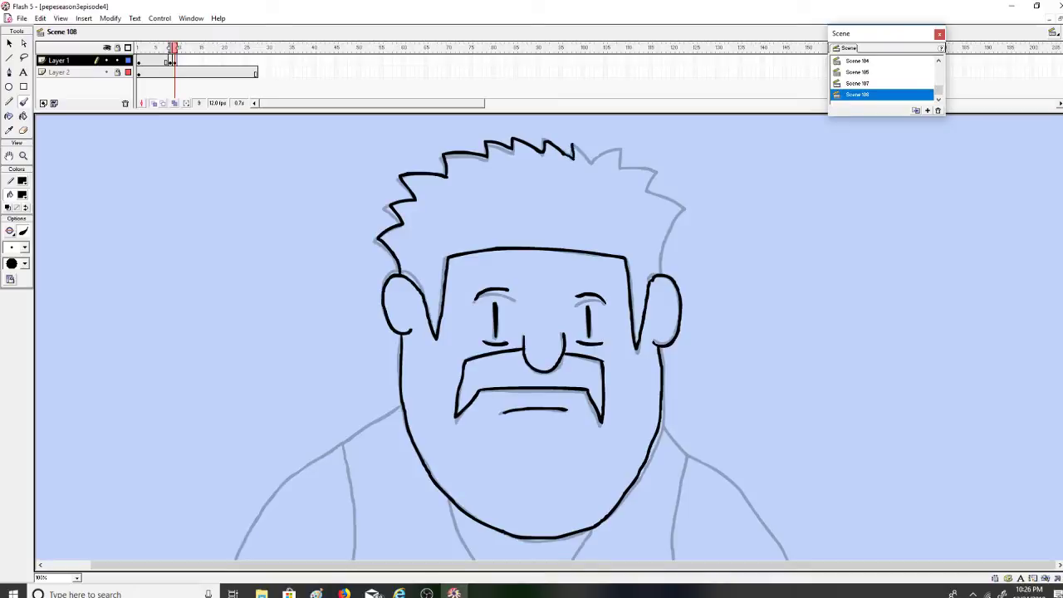
pyautogui.hotkey('ctrl', 'z')
pyautogui.hotkey('ctrl', 'z')
pyautogui.hotkey('ctrl', 'y')
pyautogui.hotkey('ctrl', 'z')
pyautogui.moveTo(588, 151)
pyautogui.mouseDown()
pyautogui.moveTo(619, 150)
pyautogui.moveTo(621, 166)
pyautogui.moveTo(647, 191)
pyautogui.mouseUp()
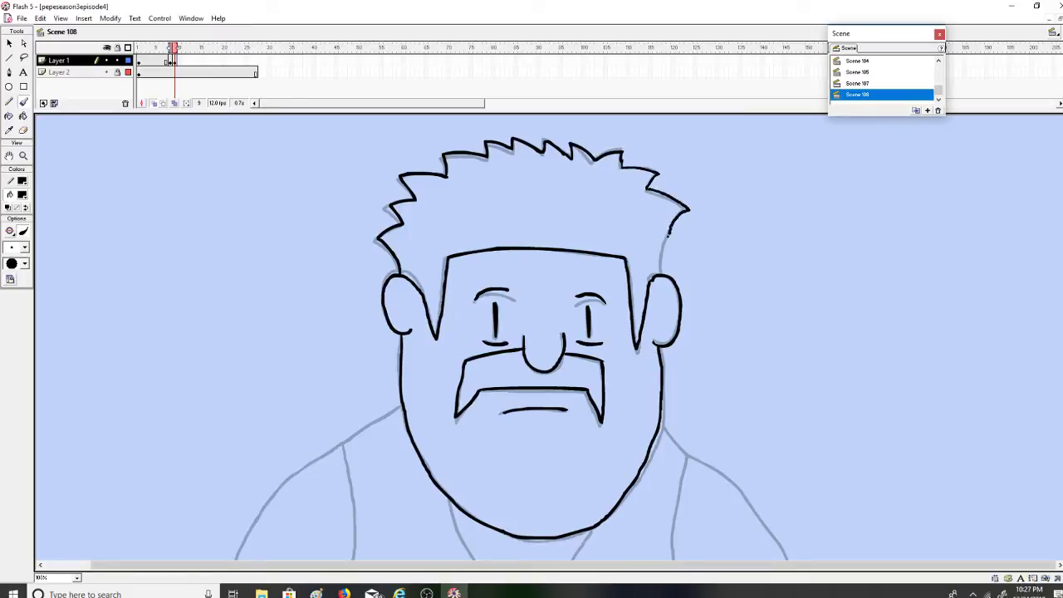
pyautogui.moveTo(661, 266); pyautogui.dragTo(661, 273)
pyautogui.moveTo(1062, 249); pyautogui.dragTo(1062, 253)
# Trace the left-hand shoulder, outer arm, shirt armhole and inner arm on frame 9
pyautogui.scroll(-5, 870, 356)
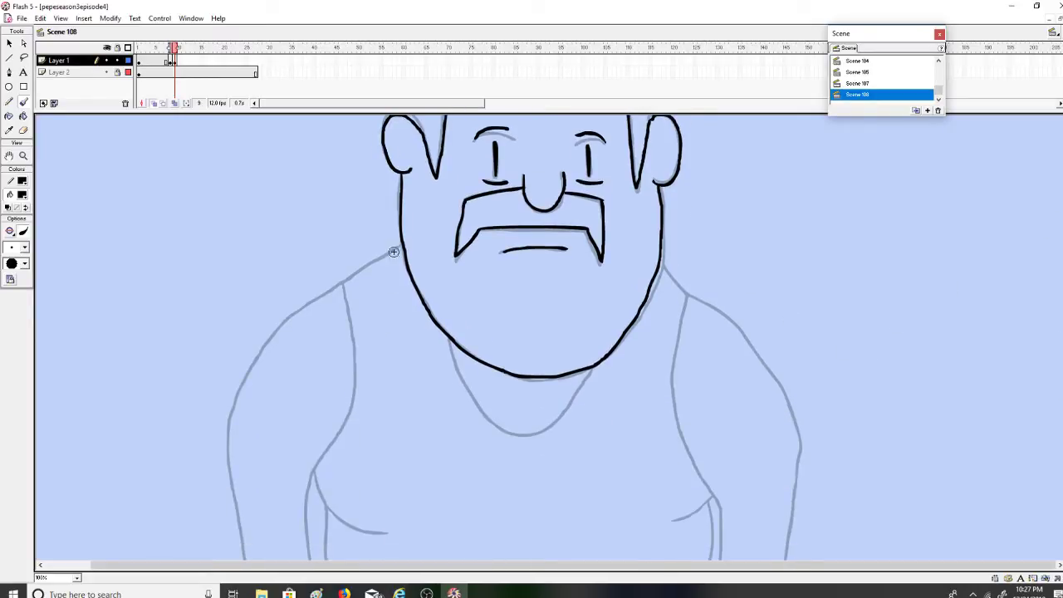
pyautogui.moveTo(402, 244)
pyautogui.mouseDown()
pyautogui.moveTo(291, 312)
pyautogui.moveTo(251, 367)
pyautogui.moveTo(233, 452)
pyautogui.moveTo(241, 573)
pyautogui.mouseUp()
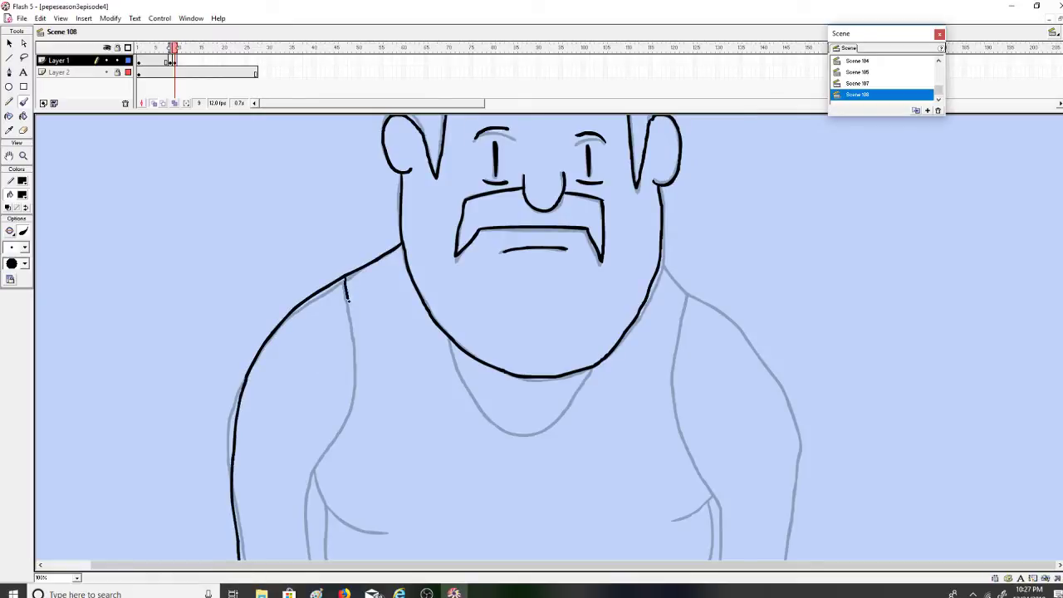
pyautogui.moveTo(348, 300)
pyautogui.mouseDown()
pyautogui.moveTo(356, 402)
pyautogui.moveTo(308, 490)
pyautogui.mouseUp()
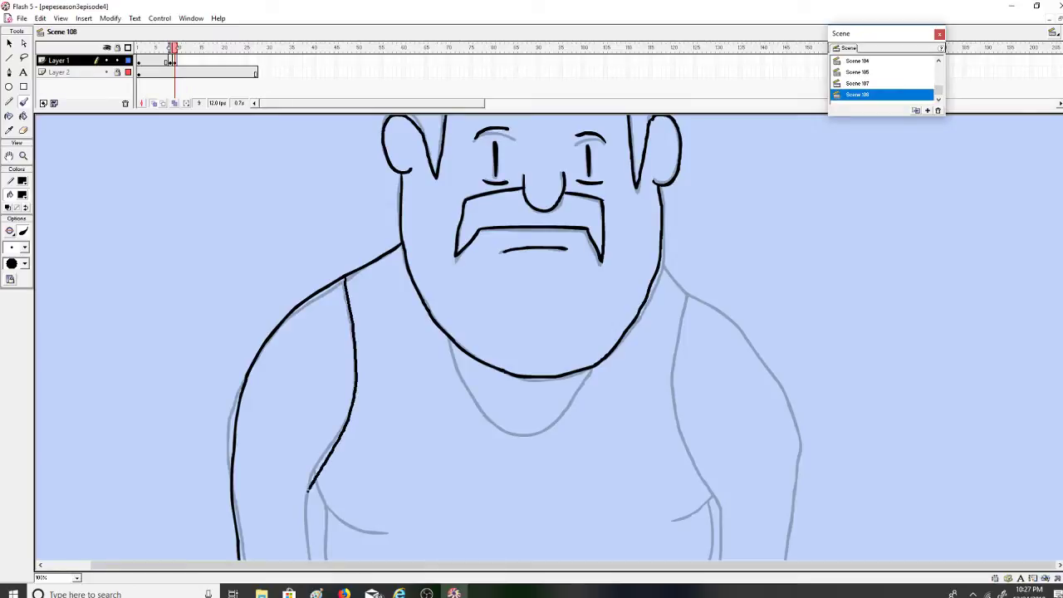
pyautogui.moveTo(304, 536); pyautogui.dragTo(303, 585)
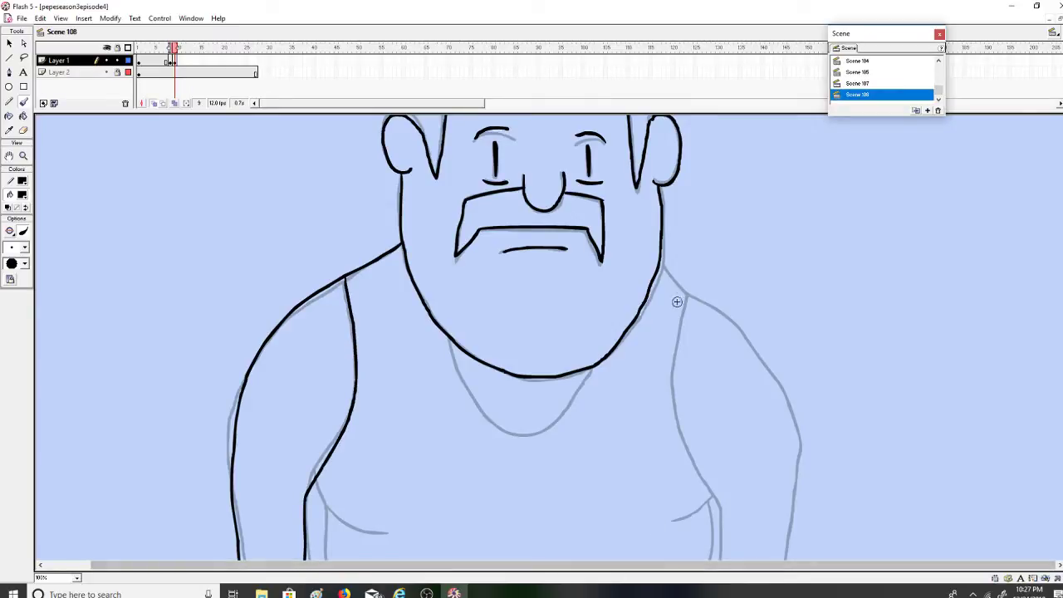
pyautogui.hotkey('ctrl', 'z')
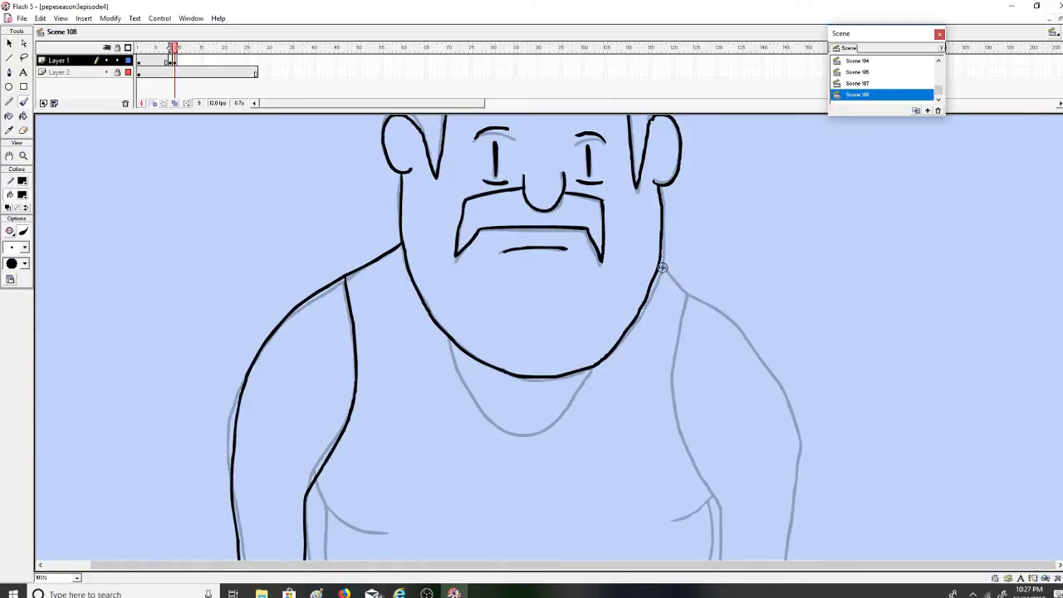
# Trace the right-hand shoulder, outer arm, inner arm and shirt armhole on frame 9
pyautogui.moveTo(661, 264)
pyautogui.mouseDown()
pyautogui.moveTo(746, 323)
pyautogui.moveTo(784, 372)
pyautogui.moveTo(803, 448)
pyautogui.moveTo(785, 582)
pyautogui.mouseUp()
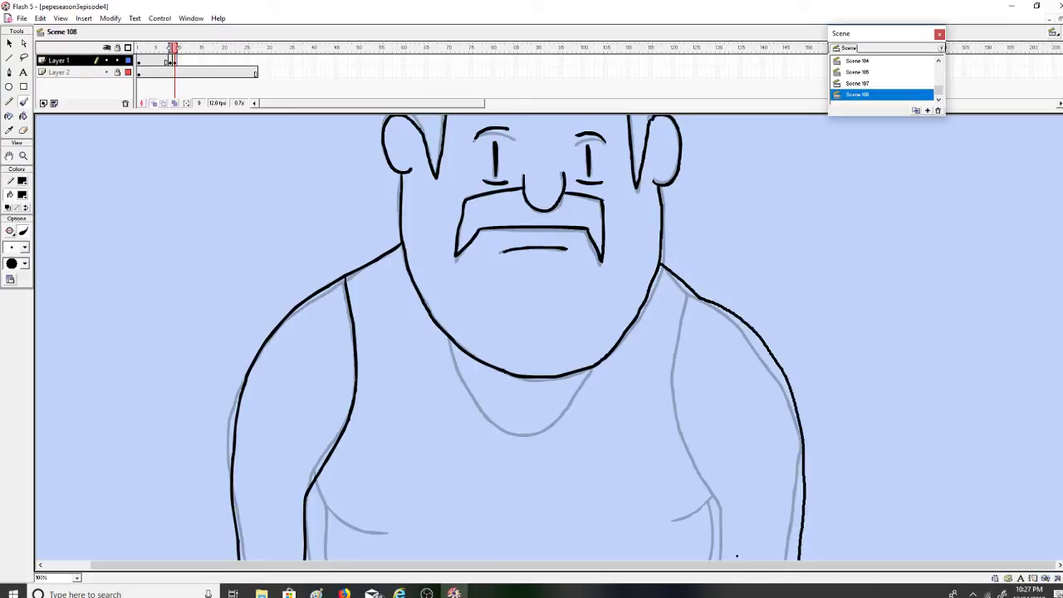
pyautogui.moveTo(736, 555)
pyautogui.mouseDown()
pyautogui.moveTo(673, 404)
pyautogui.moveTo(678, 426)
pyautogui.moveTo(681, 344)
pyautogui.mouseUp()
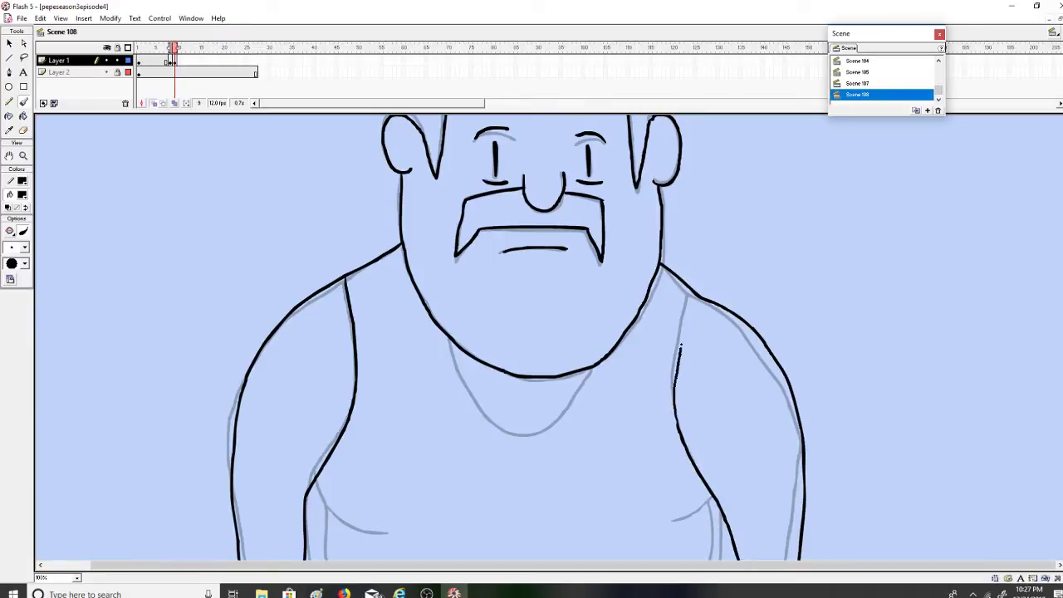
pyautogui.moveTo(688, 304); pyautogui.dragTo(692, 293)
# Trace the shirt neckline, both chest creases and the sides of the torso, redrawing the right-hand side line
pyautogui.moveTo(450, 337)
pyautogui.mouseDown()
pyautogui.moveTo(478, 407)
pyautogui.moveTo(525, 430)
pyautogui.moveTo(551, 420)
pyautogui.moveTo(586, 369)
pyautogui.mouseUp()
pyautogui.moveTo(316, 485)
pyautogui.mouseDown()
pyautogui.moveTo(333, 515)
pyautogui.moveTo(379, 533)
pyautogui.moveTo(323, 528)
pyautogui.moveTo(324, 560)
pyautogui.mouseUp()
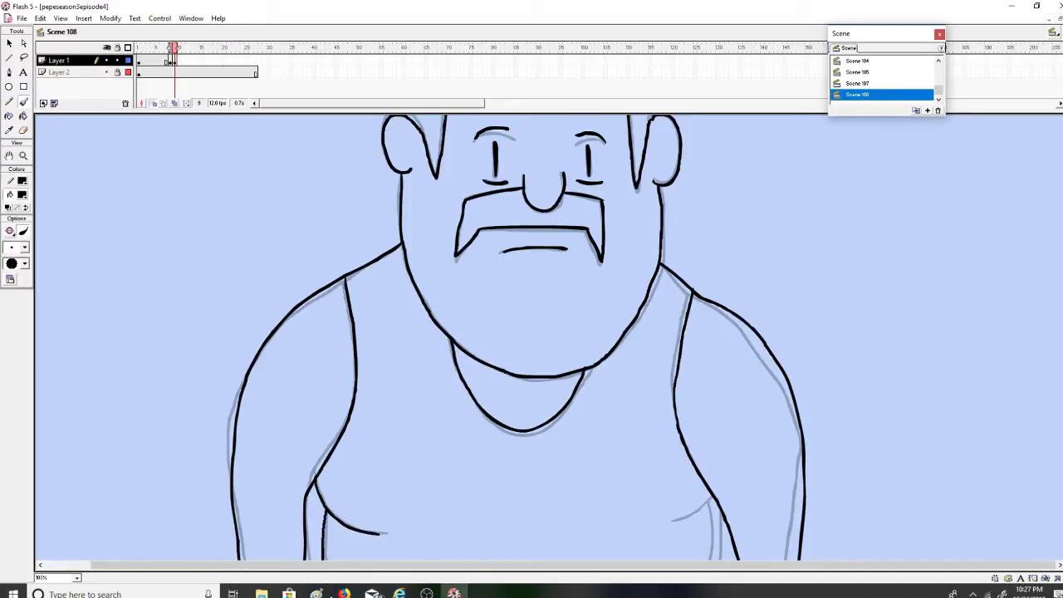
pyautogui.moveTo(689, 515); pyautogui.dragTo(713, 498)
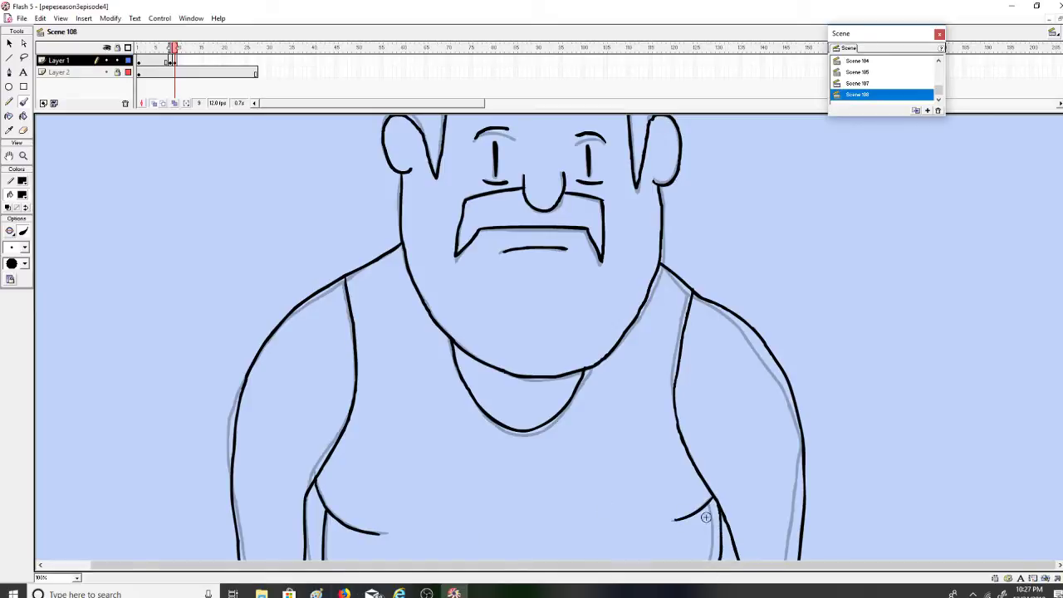
pyautogui.hotkey('ctrl', 'z')
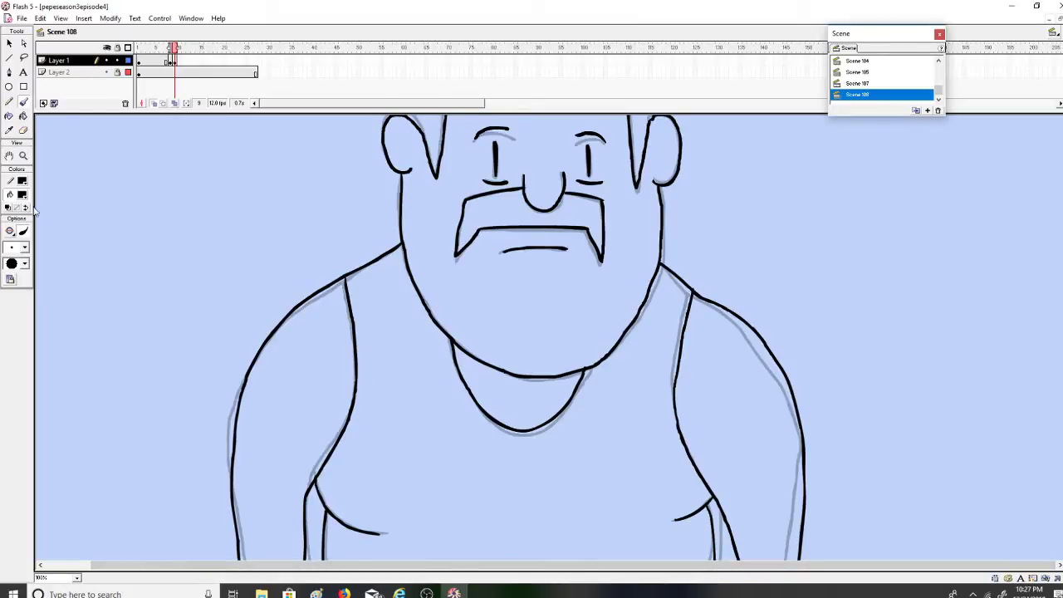
# Compare frames 8 and 9 zoomed out, show the work area and close the bottom of the arms and torso on frame 9
pyautogui.click(23, 156)
pyautogui.click(22, 230)
pyautogui.click(205, 333)
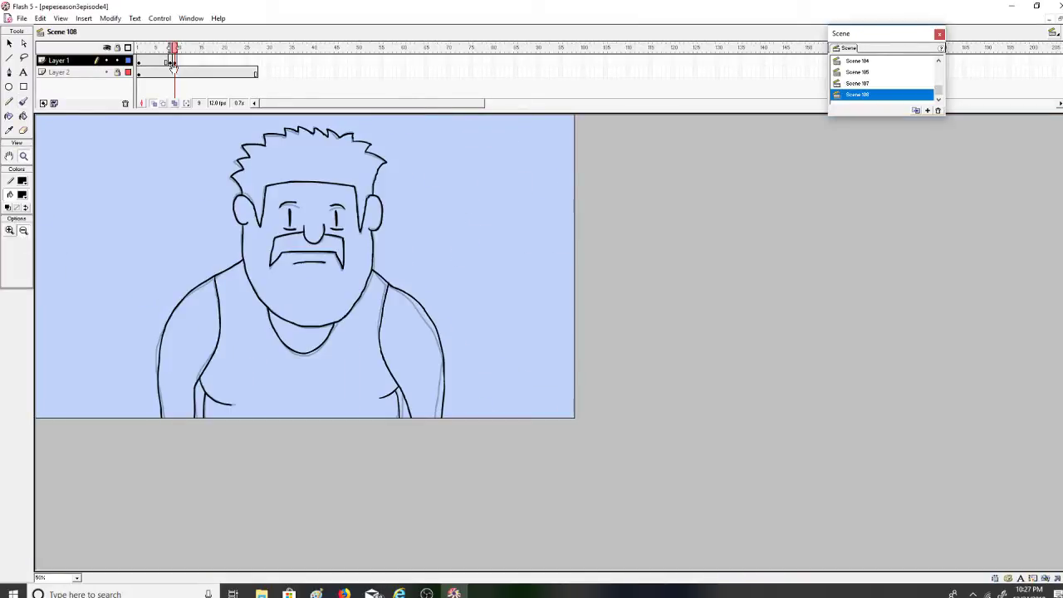
pyautogui.moveTo(172, 63); pyautogui.dragTo(176, 62)
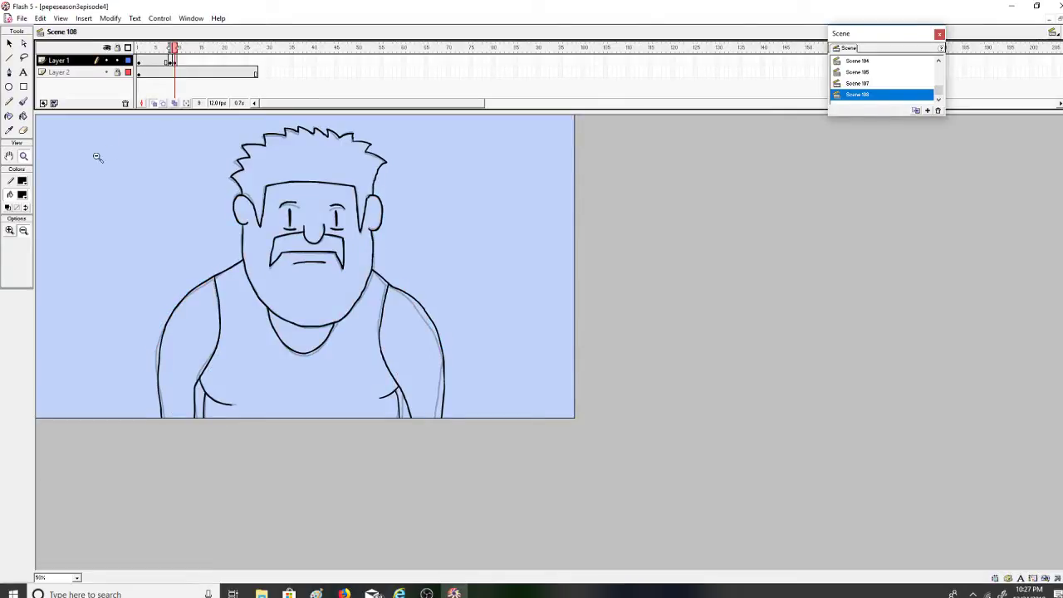
pyautogui.click(61, 18)
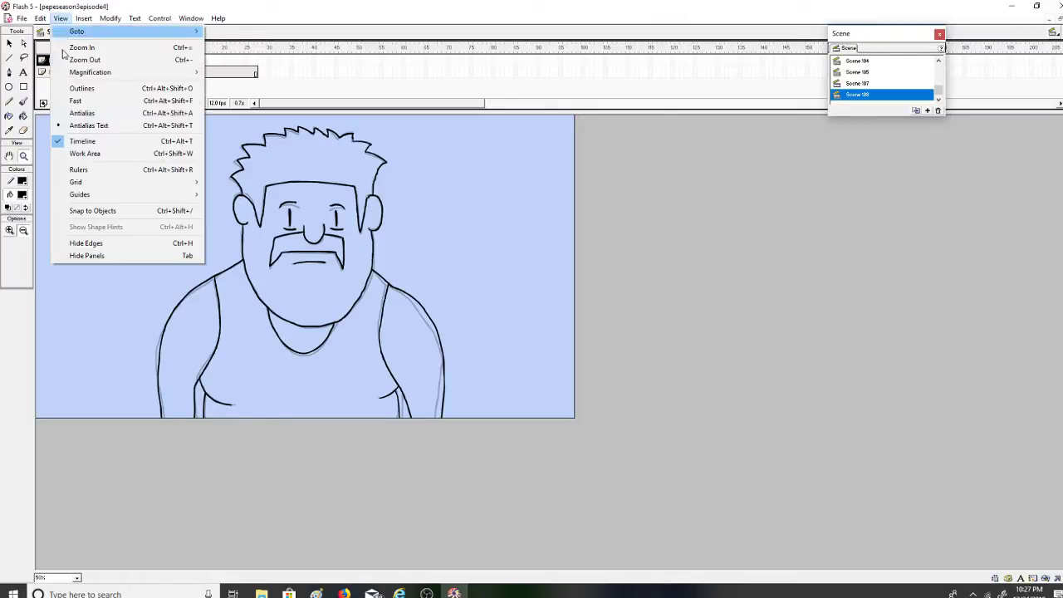
pyautogui.click(83, 155)
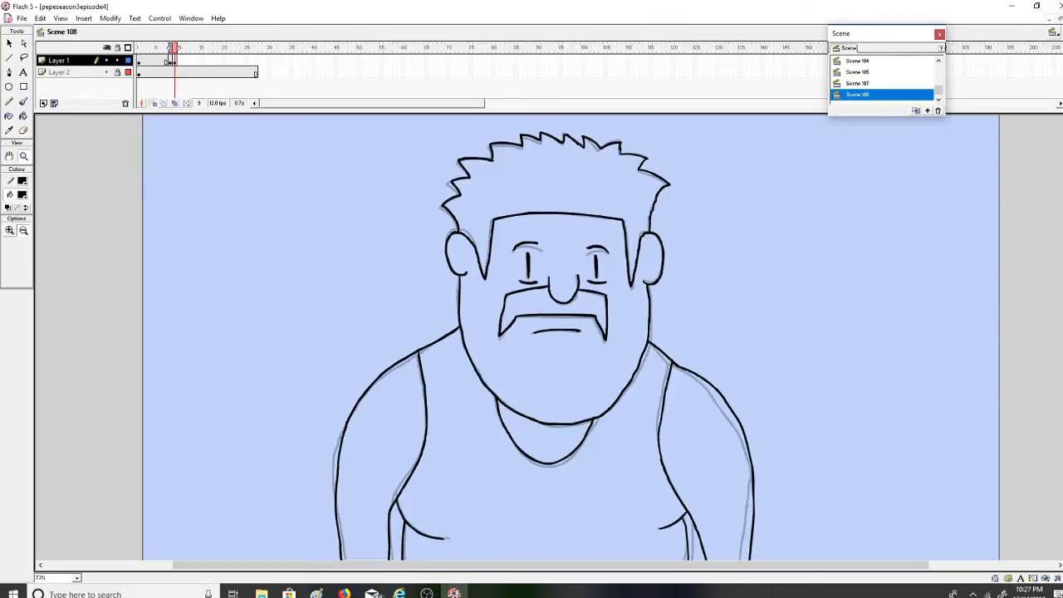
pyautogui.scroll(-5, 321, 343)
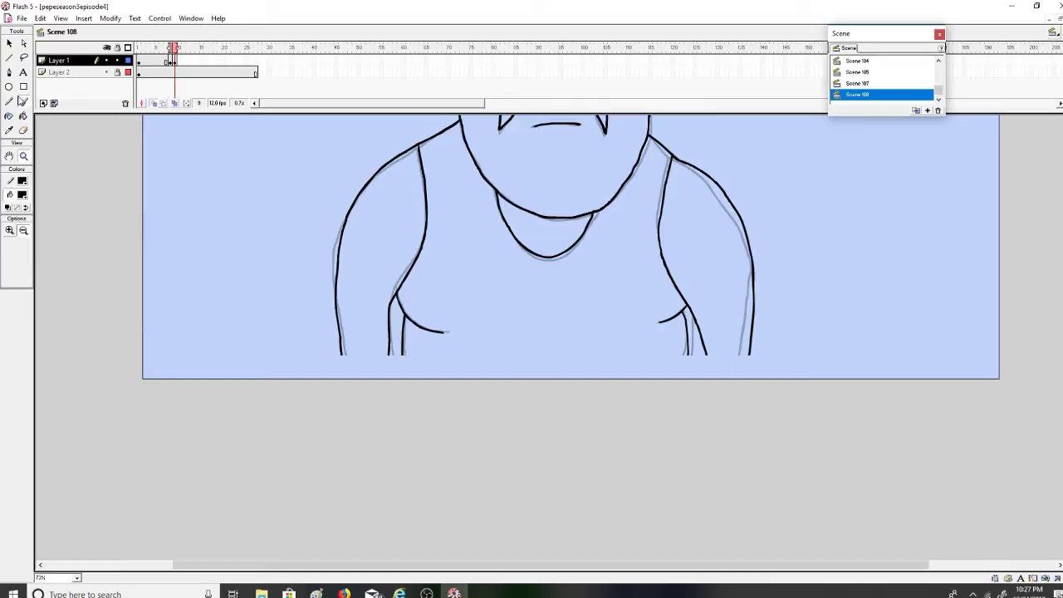
pyautogui.click(22, 102)
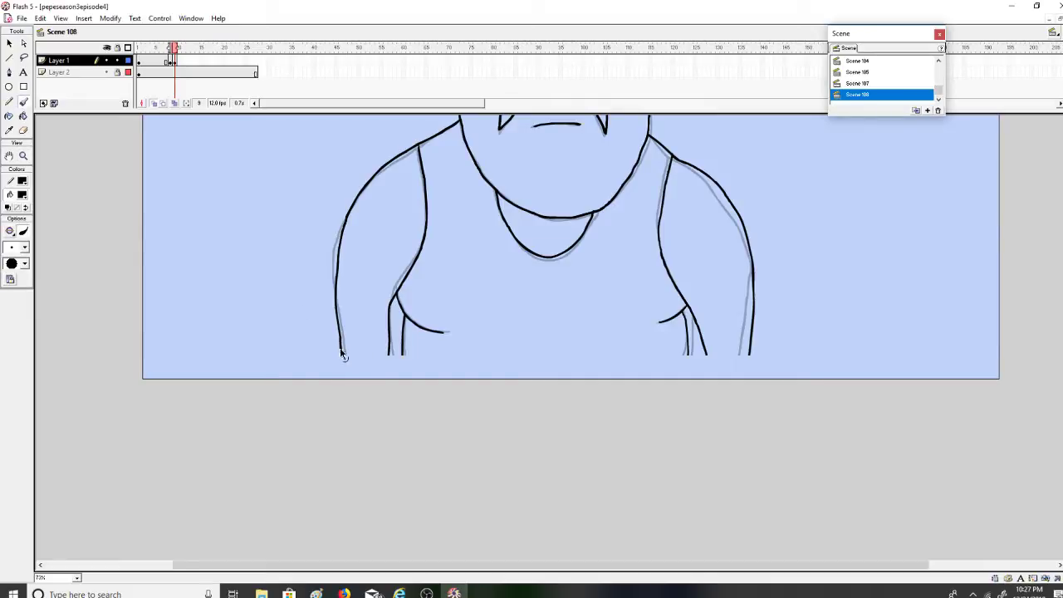
pyautogui.moveTo(384, 357); pyautogui.dragTo(702, 357)
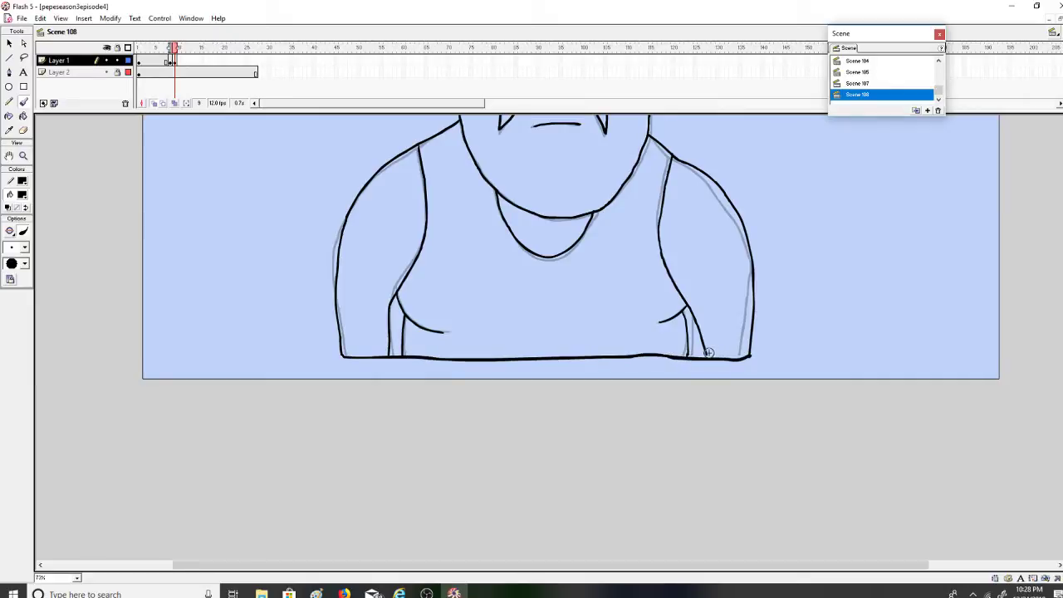
# Close the bottom of the arms and torso on frame 8 with a brush line across the figure
pyautogui.click(170, 61)
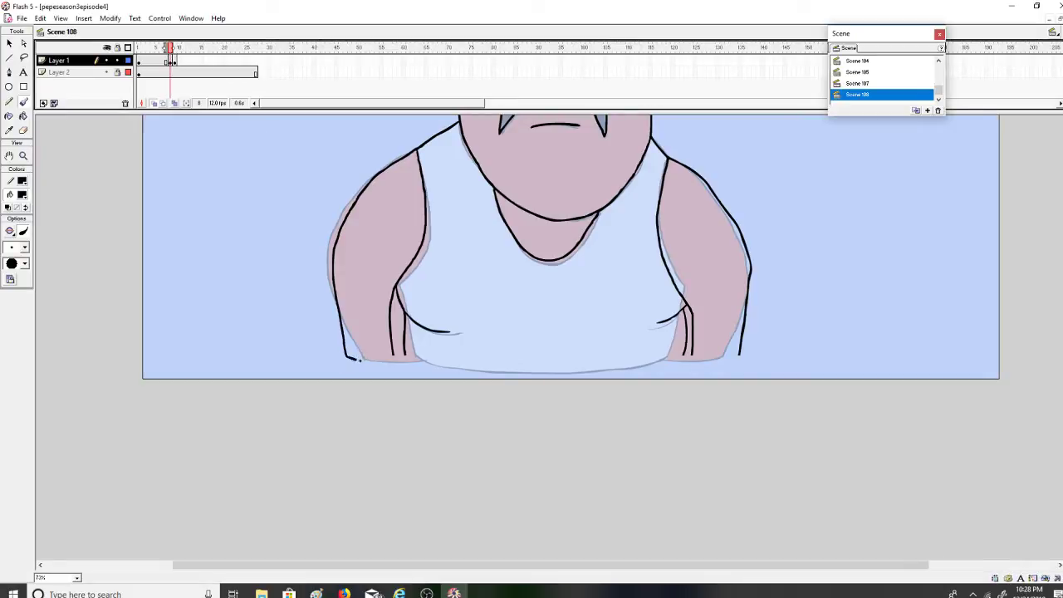
pyautogui.moveTo(423, 355); pyautogui.dragTo(673, 362)
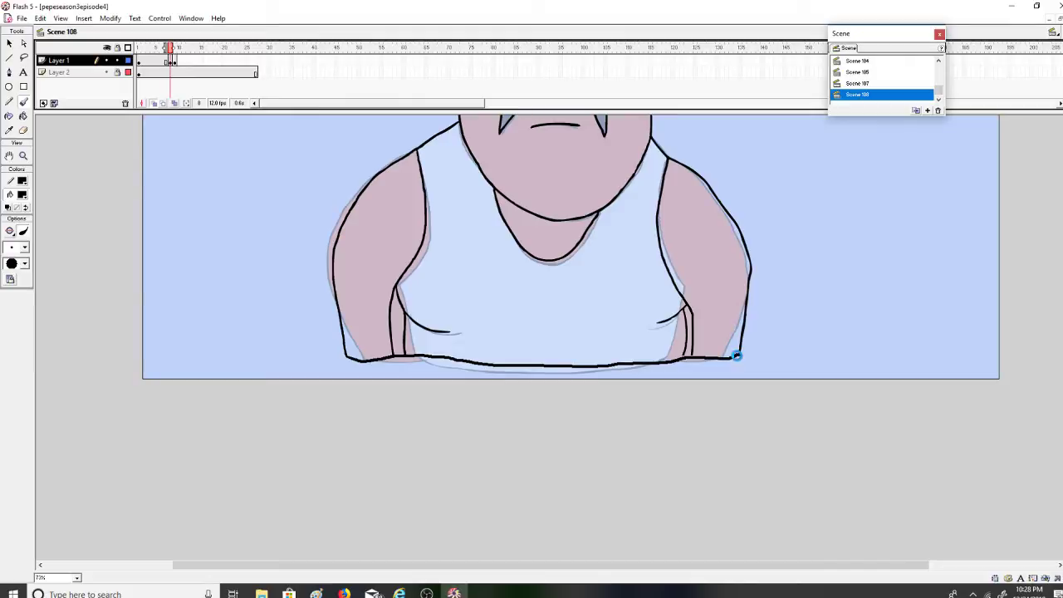
pyautogui.moveTo(737, 356); pyautogui.dragTo(740, 355)
# Hide the work area, zoom out and fill the hair and moustache on frame 8 with black
pyautogui.click(48, 18)
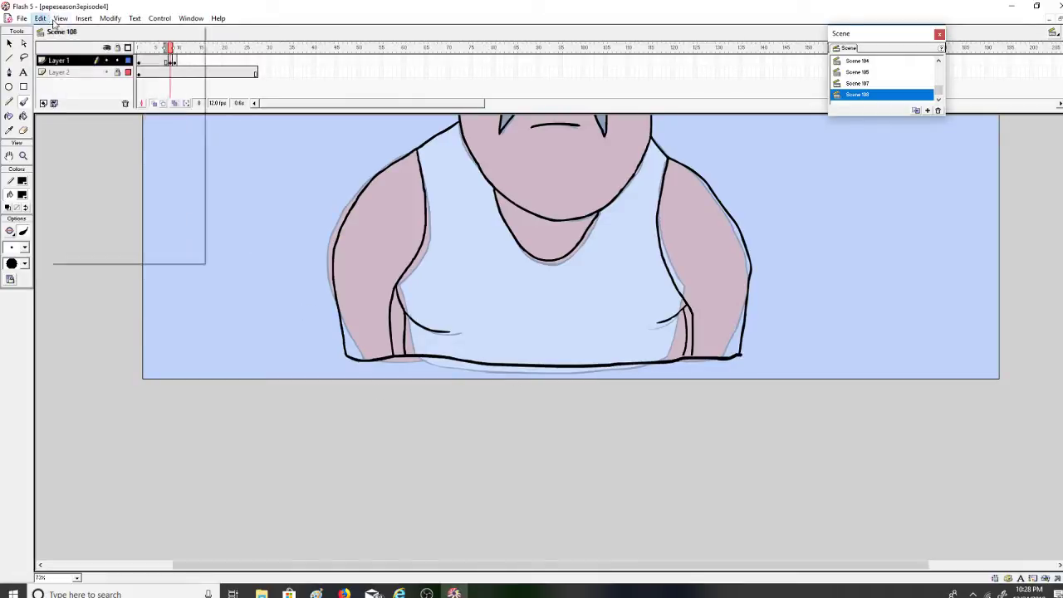
pyautogui.click(91, 154)
pyautogui.click(23, 156)
pyautogui.click(24, 231)
pyautogui.click(196, 357)
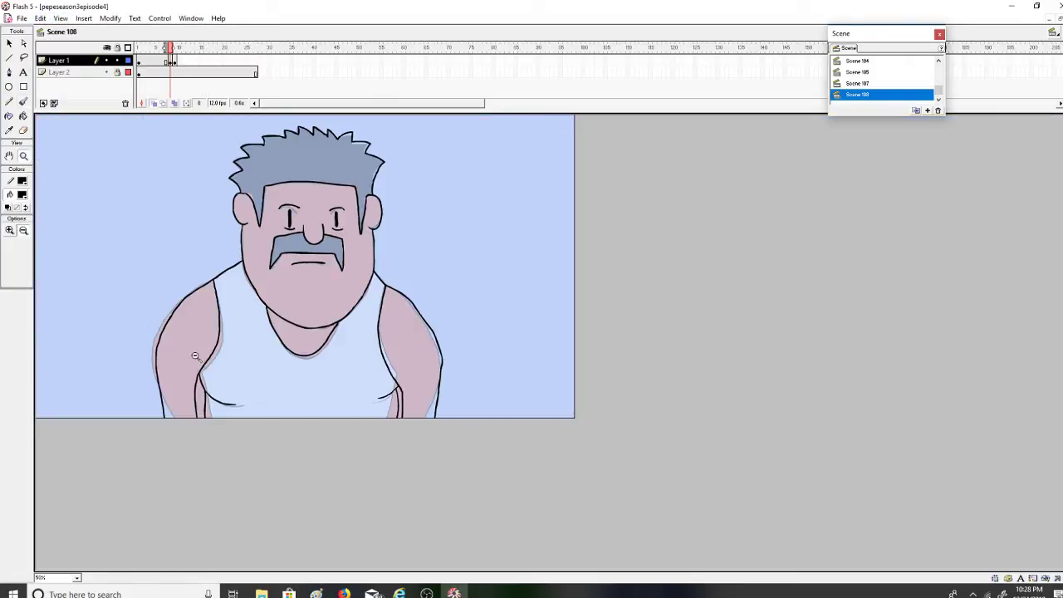
pyautogui.click(23, 116)
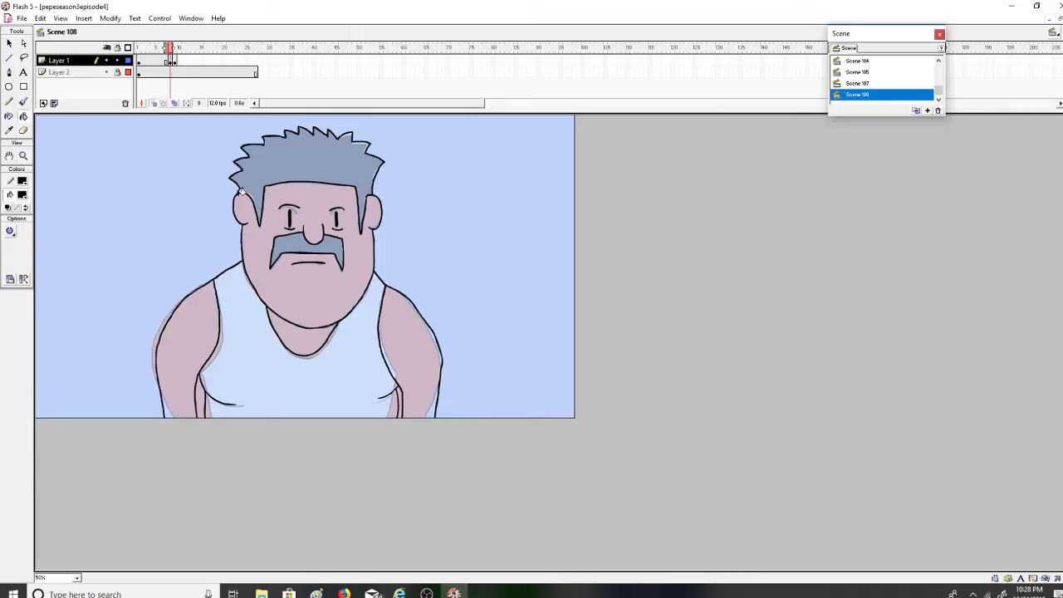
pyautogui.click(299, 152)
pyautogui.click(301, 244)
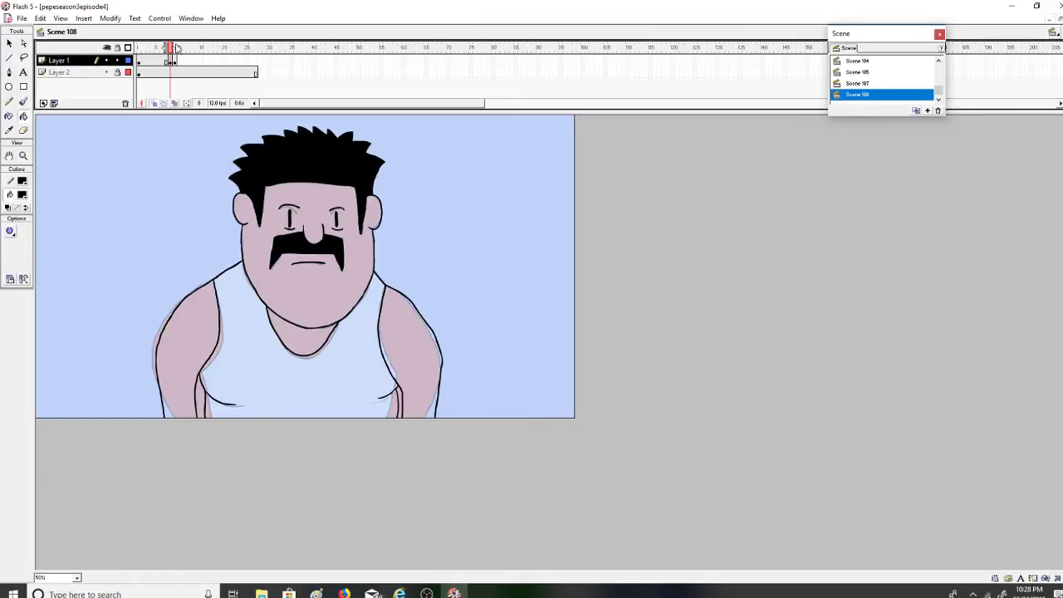
# Fill the hair on frame 9 with black, try filling the moustache and undo that fill
pyautogui.click(174, 47)
pyautogui.click(304, 173)
pyautogui.click(301, 234)
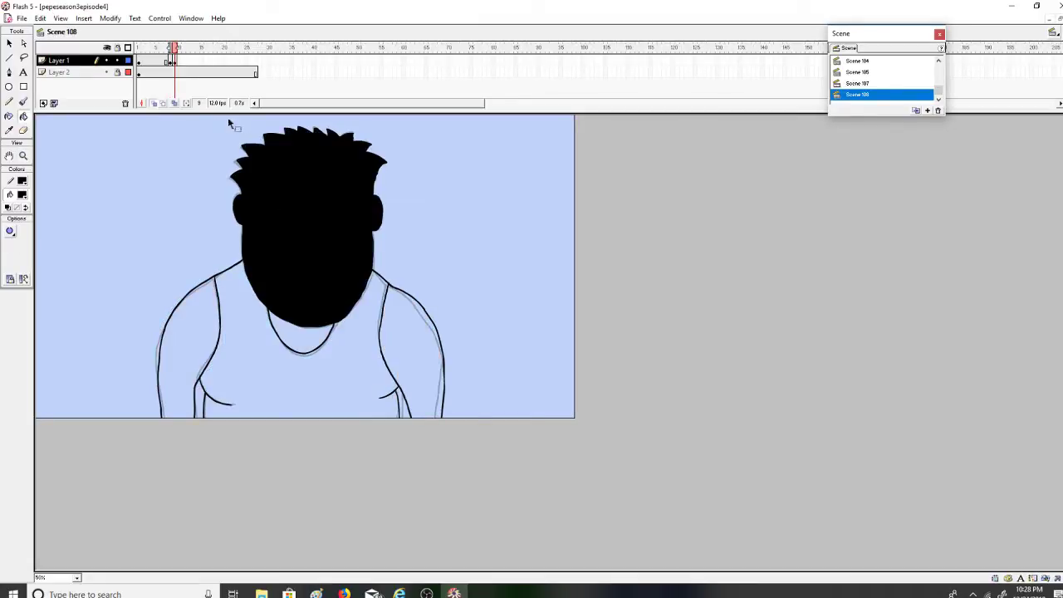
pyautogui.hotkey('ctrl', 'z')
pyautogui.hotkey('ctrl', 'y')
pyautogui.hotkey('ctrl', 'z')
# Choose a gap-closing option for the Paint Bucket, try filling the moustache on frame 9 again and undo it
pyautogui.click(10, 231)
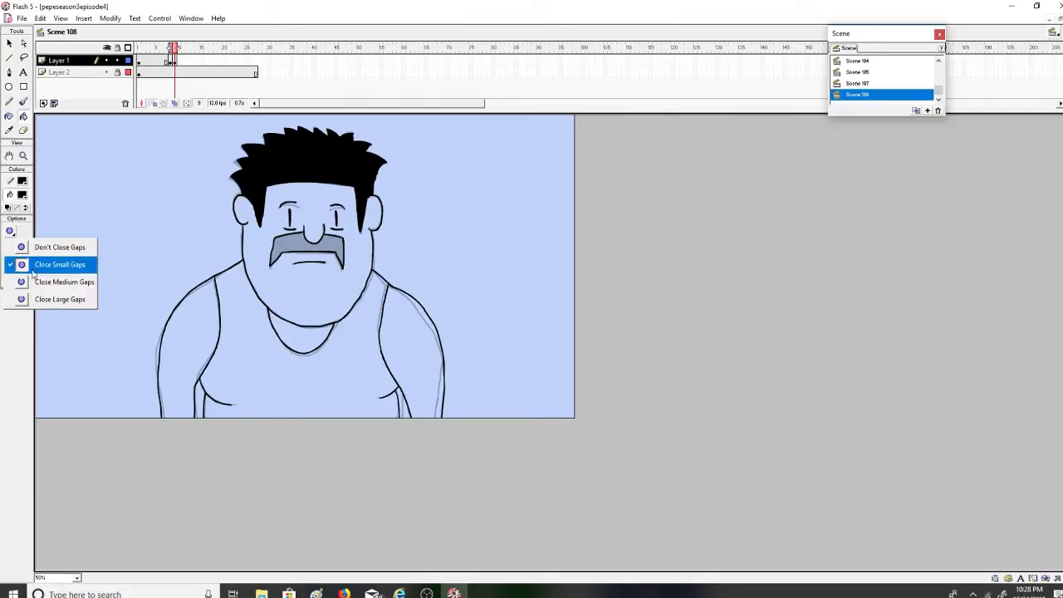
pyautogui.click(31, 271)
pyautogui.click(304, 245)
pyautogui.hotkey('ctrl', 'z')
pyautogui.hotkey('ctrl', 'y')
pyautogui.hotkey('ctrl', 'z')
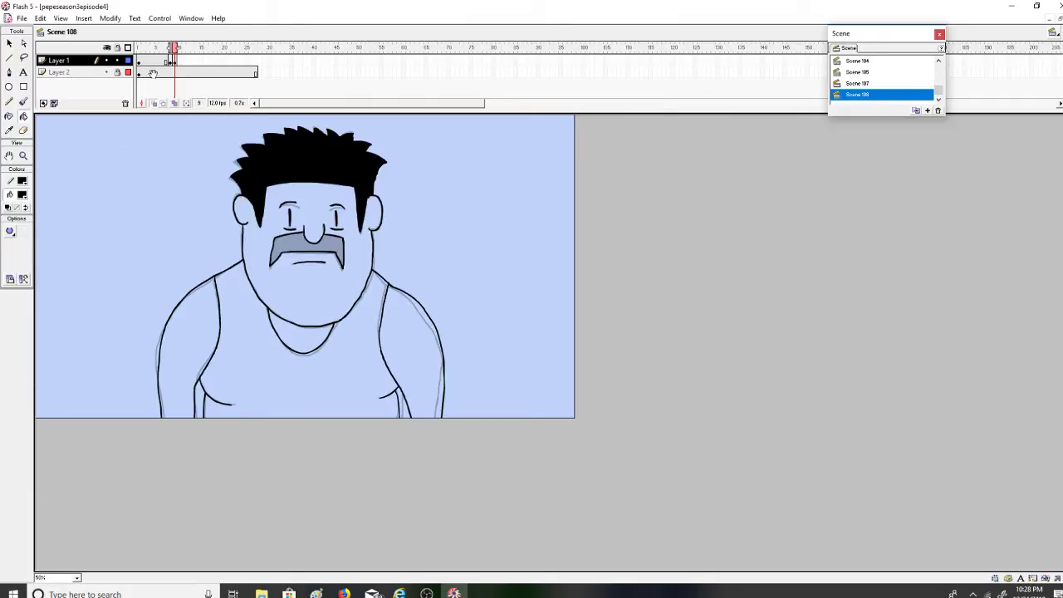
# Reselect the frame 9 drawing on Layer 1 and try filling its moustache with black again
pyautogui.click(174, 61)
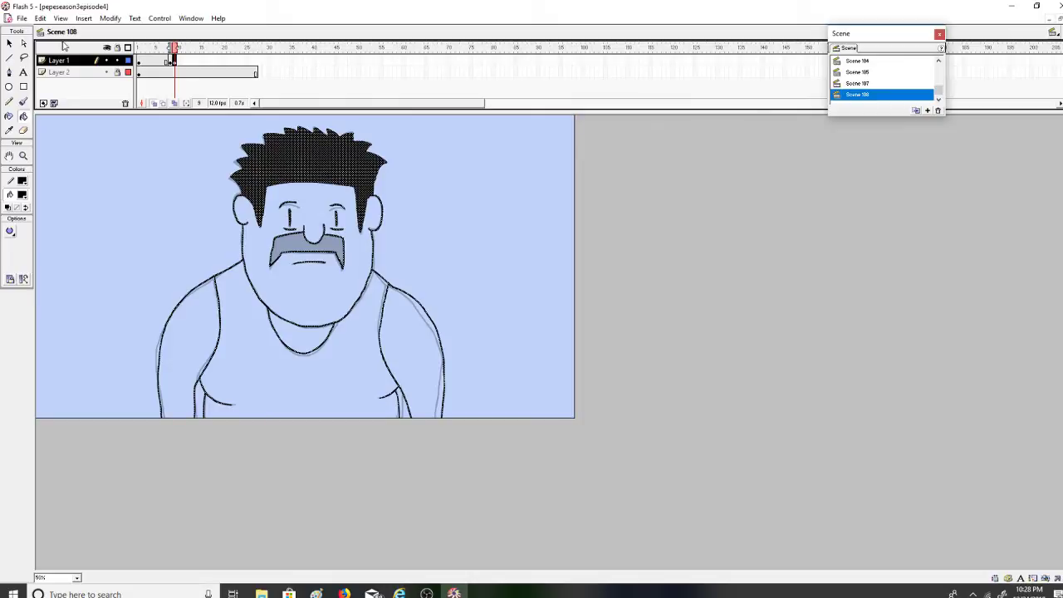
pyautogui.click(24, 44)
pyautogui.click(79, 175)
pyautogui.click(24, 130)
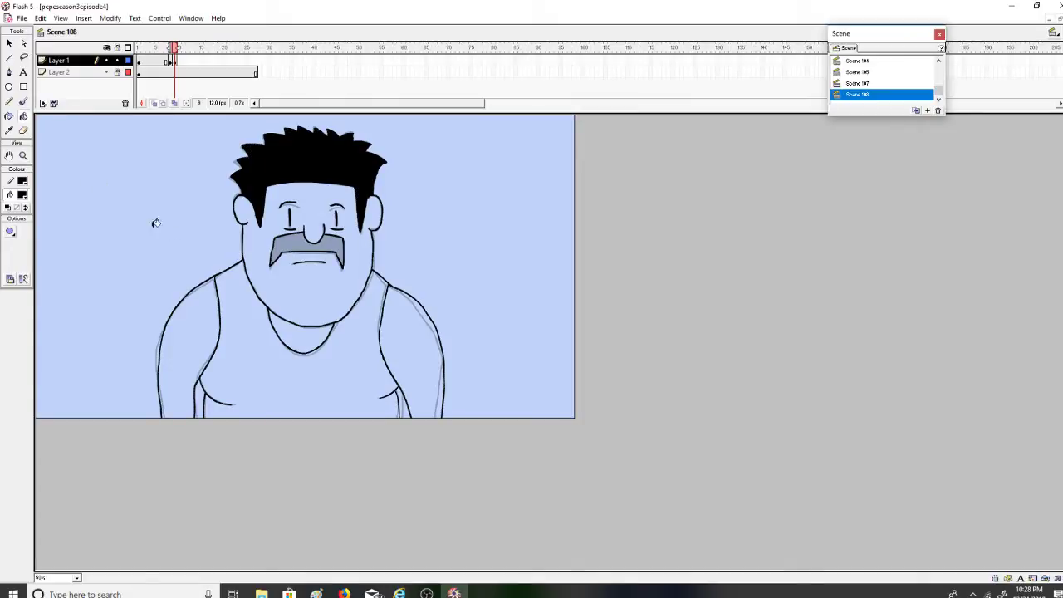
pyautogui.click(299, 238)
pyautogui.hotkey('ctrl', 'z')
pyautogui.click(273, 252)
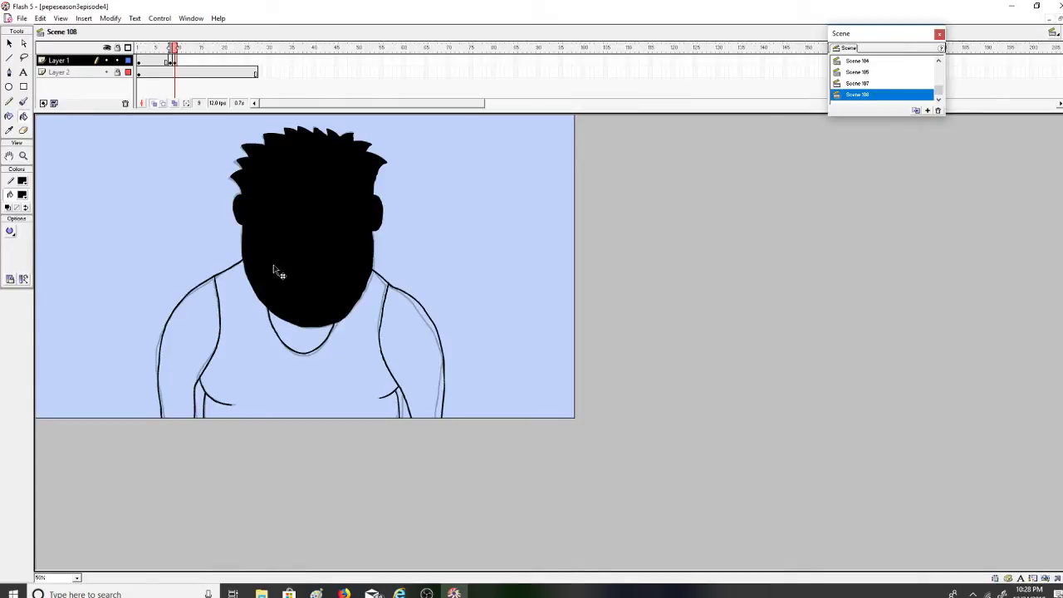
pyautogui.hotkey('ctrl', 'z')
# Choose another gap-closing option for the Paint Bucket and try filling the frame 9 moustache from several points
pyautogui.click(9, 232)
pyautogui.click(48, 296)
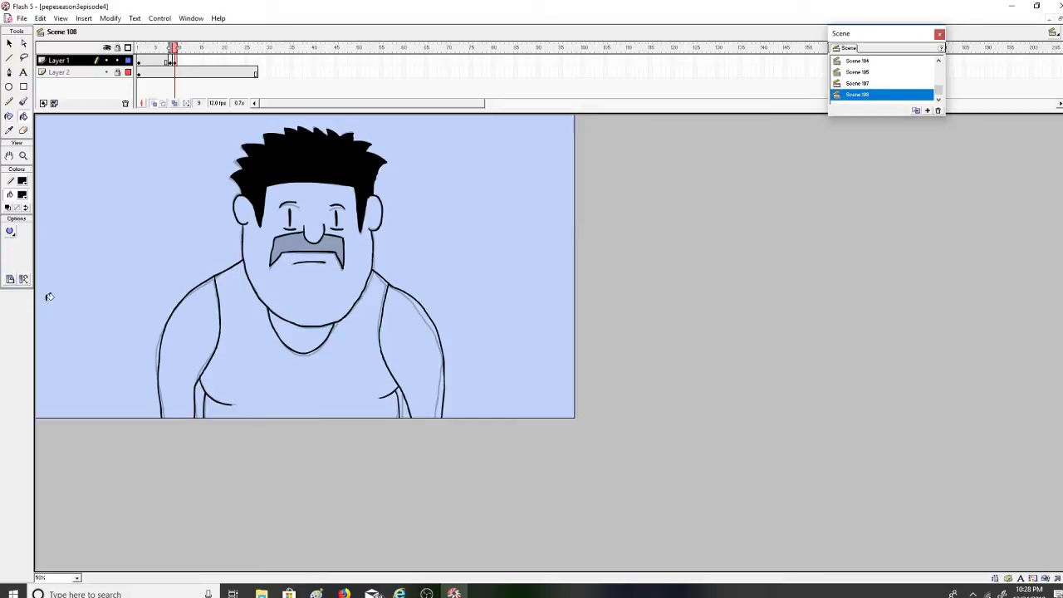
pyautogui.click(295, 239)
pyautogui.hotkey('ctrl', 'z')
pyautogui.click(339, 242)
pyautogui.hotkey('ctrl', 'z')
pyautogui.click(325, 238)
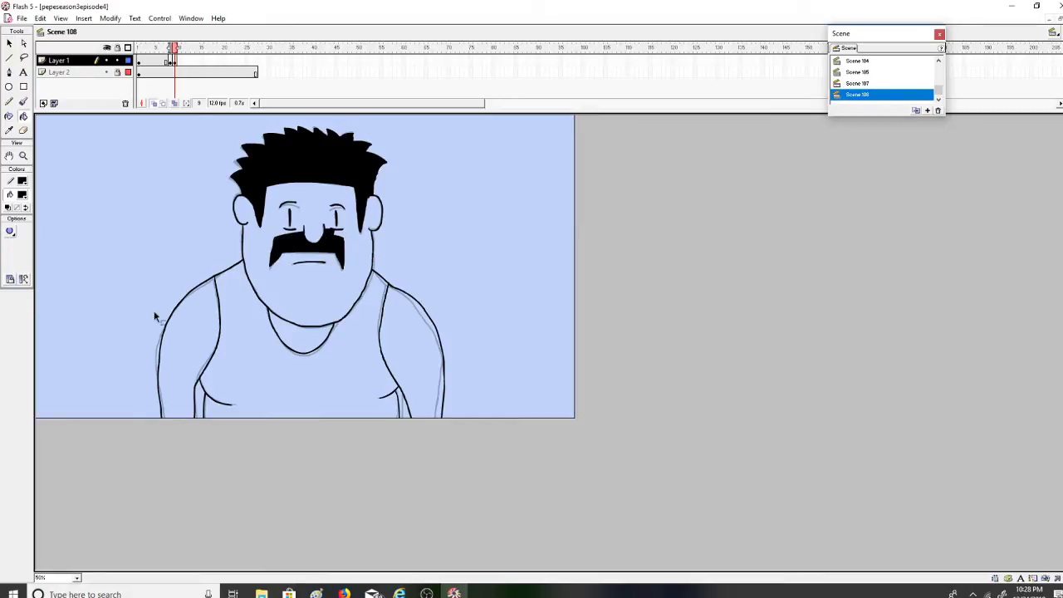
pyautogui.hotkey('ctrl', 'z')
# Enlarge the face on frame 9 and try filling the moustache with black just beside the nose
pyautogui.click(23, 155)
pyautogui.click(453, 279)
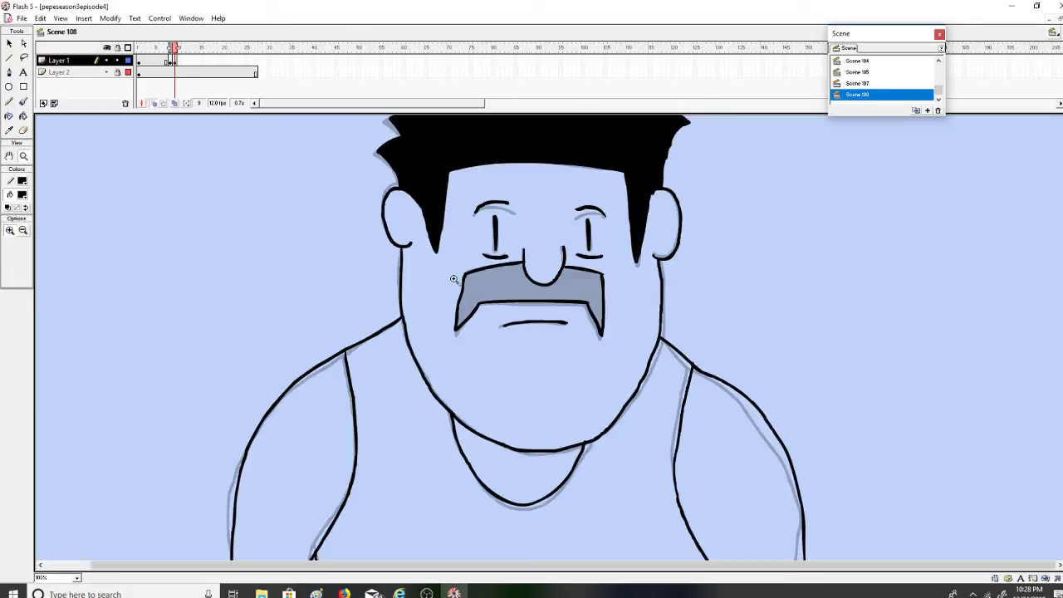
pyautogui.click(596, 281)
pyautogui.click(23, 116)
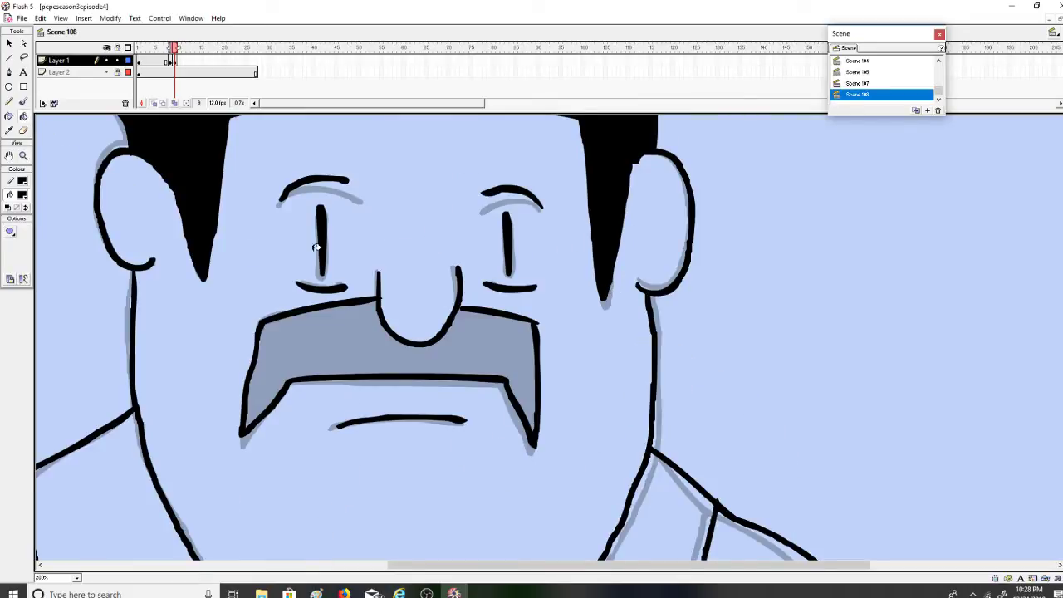
pyautogui.click(469, 318)
pyautogui.hotkey('ctrl', 'z')
pyautogui.click(470, 318)
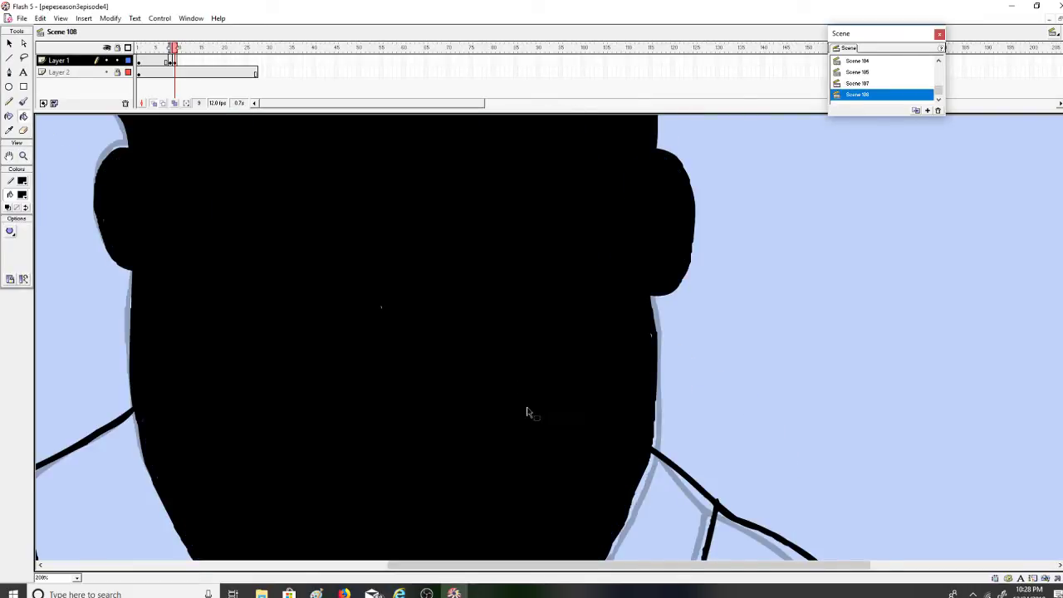
pyautogui.hotkey('ctrl', 'z')
# Touch up the moustache outline on frame 9 with the brush and fill the moustache with black
pyautogui.click(23, 104)
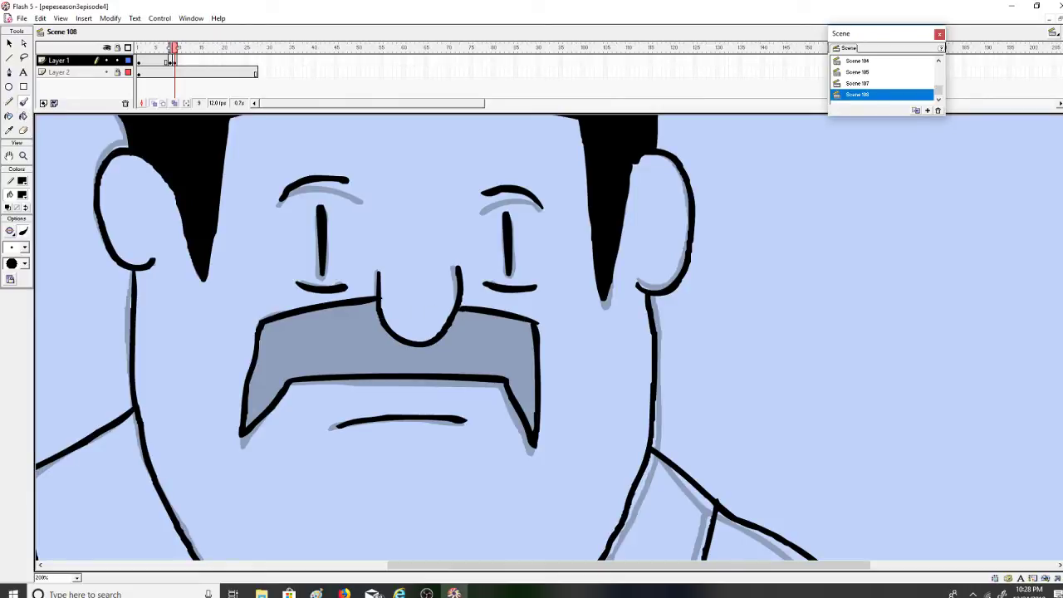
pyautogui.click(23, 116)
pyautogui.click(352, 345)
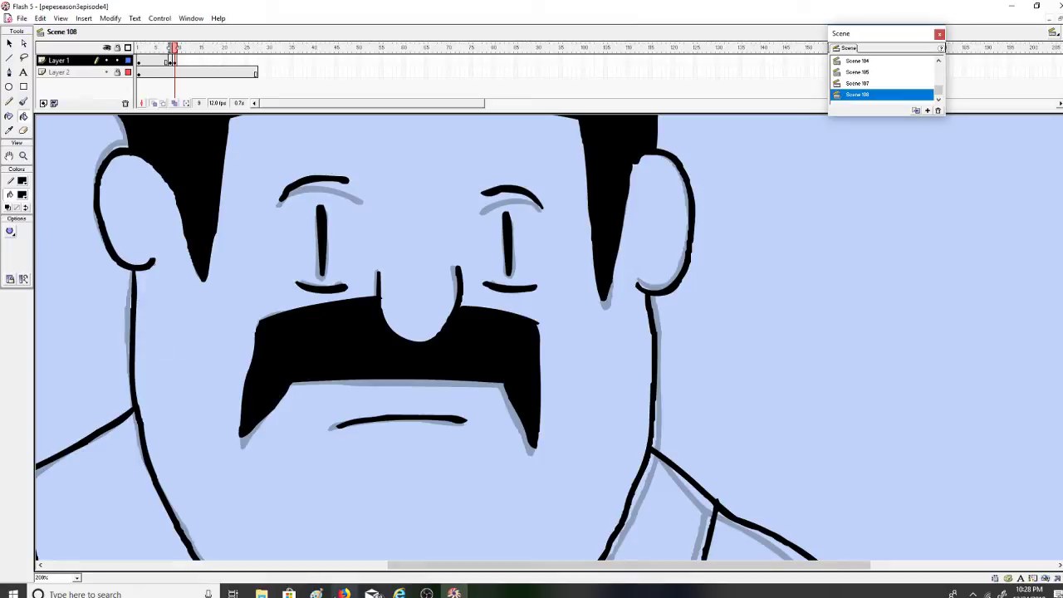
pyautogui.click(344, 594)
pyautogui.click(454, 593)
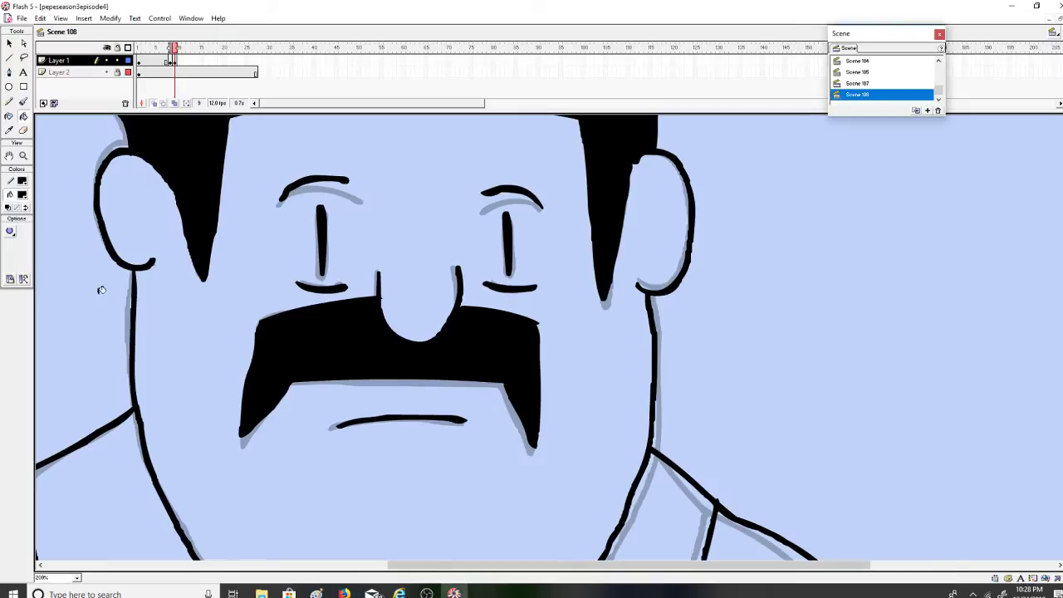
# Set a Paint Bucket gap option and sample the orange skin colour #FF6633 from the figure on frame 7 as the fill colour
pyautogui.click(24, 156)
pyautogui.click(23, 230)
pyautogui.click(263, 410)
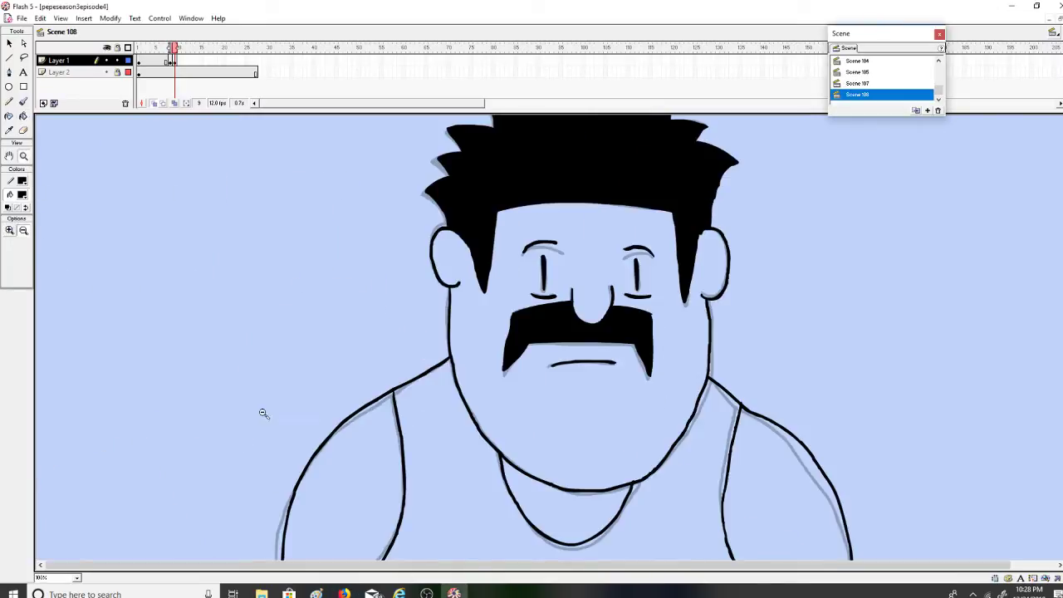
pyautogui.click(364, 471)
pyautogui.moveTo(180, 48); pyautogui.dragTo(165, 48)
pyautogui.click(23, 116)
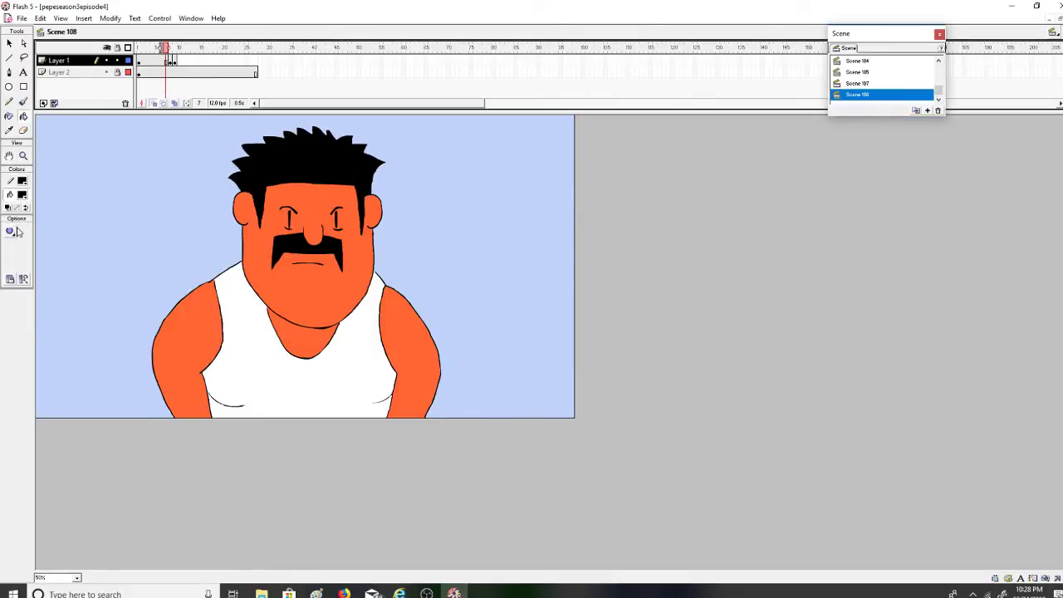
pyautogui.click(10, 231)
pyautogui.click(37, 265)
pyautogui.click(21, 193)
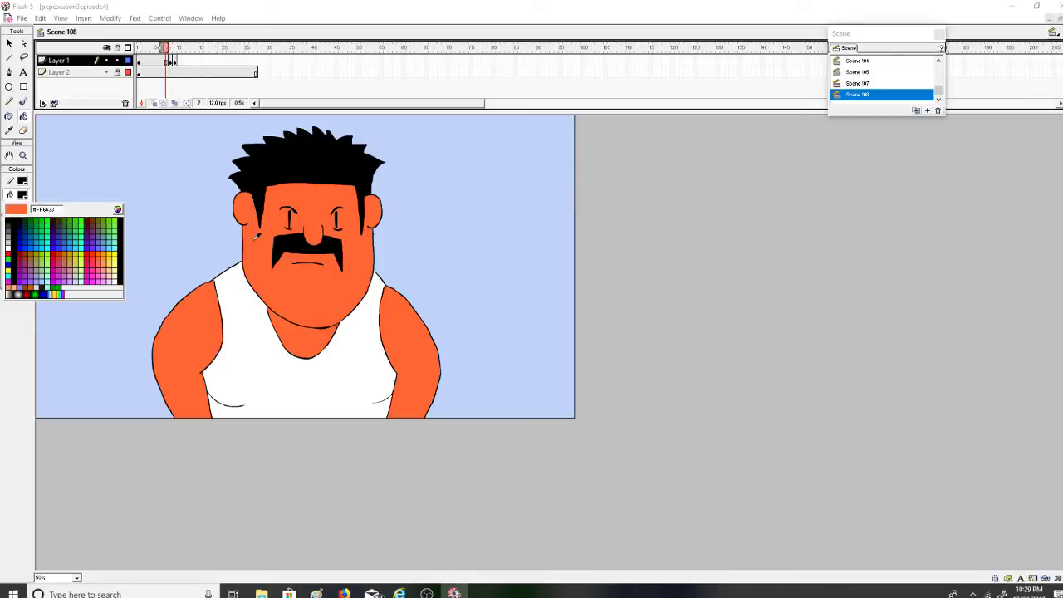
pyautogui.click(182, 307)
# Fill the face and neck on frame 8 with the orange skin colour
pyautogui.click(170, 47)
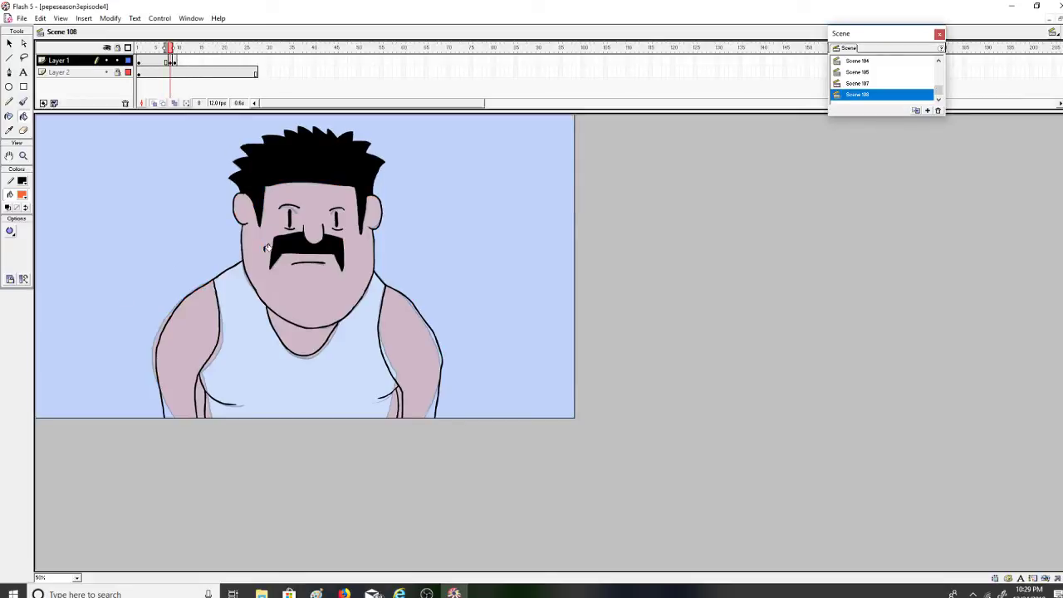
pyautogui.click(280, 267)
pyautogui.click(297, 332)
# Try filling the right arm on frame 8 with orange from several points, using a different gap-closing option
pyautogui.click(370, 322)
pyautogui.hotkey('ctrl', 'z')
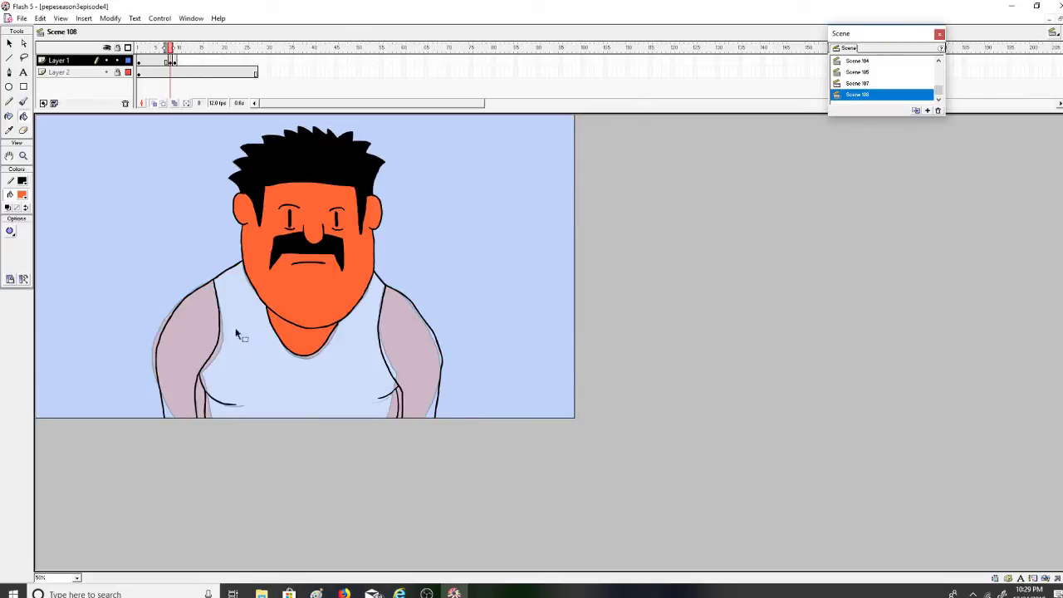
pyautogui.click(10, 233)
pyautogui.click(37, 277)
pyautogui.click(415, 338)
pyautogui.hotkey('ctrl', 'z')
pyautogui.click(395, 300)
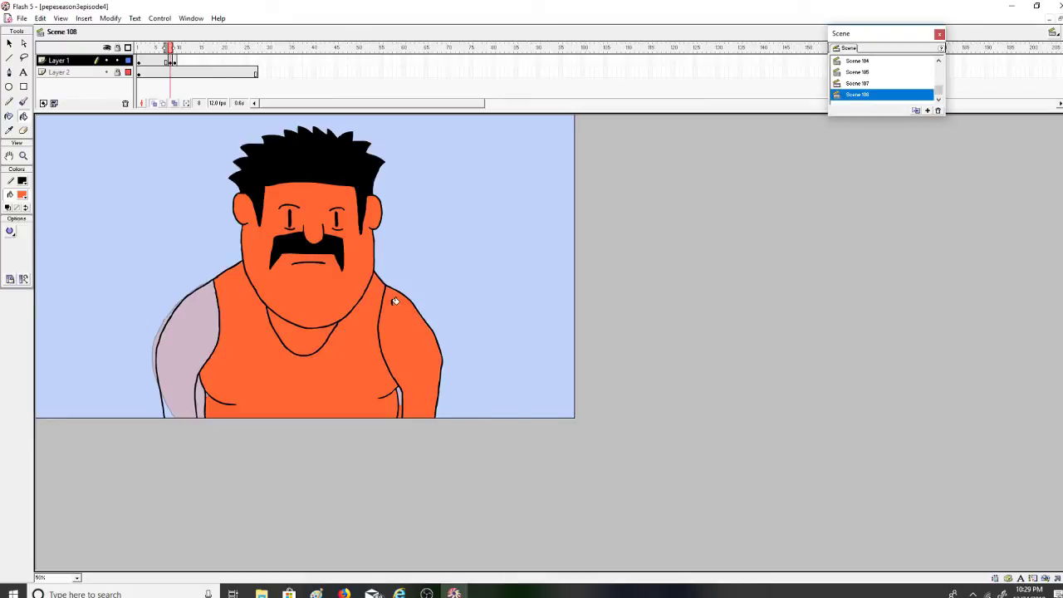
pyautogui.hotkey('ctrl', 'z')
pyautogui.click(410, 408)
pyautogui.hotkey('ctrl', 'z')
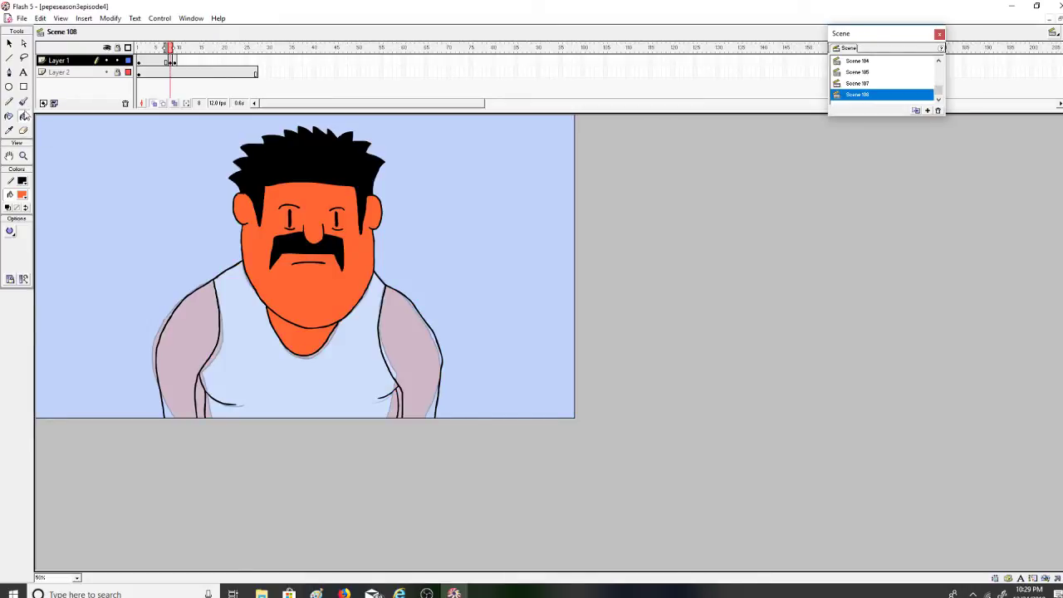
# Close the bottom of the right arm on frame 8 with a larger orange brush stroke and fill both arms with orange
pyautogui.click(24, 102)
pyautogui.click(17, 247)
pyautogui.click(16, 334)
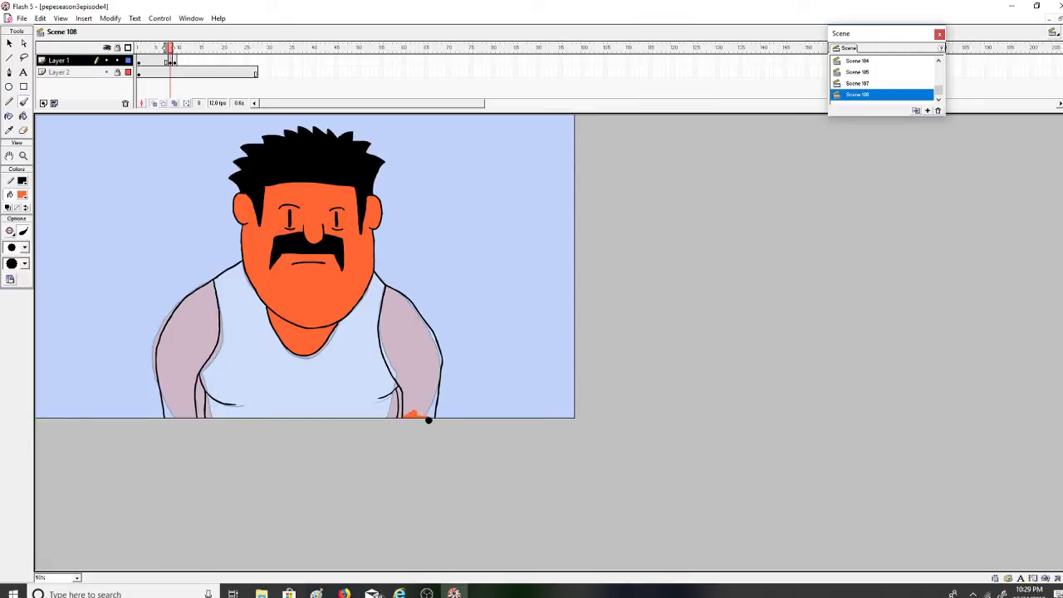
pyautogui.click(23, 116)
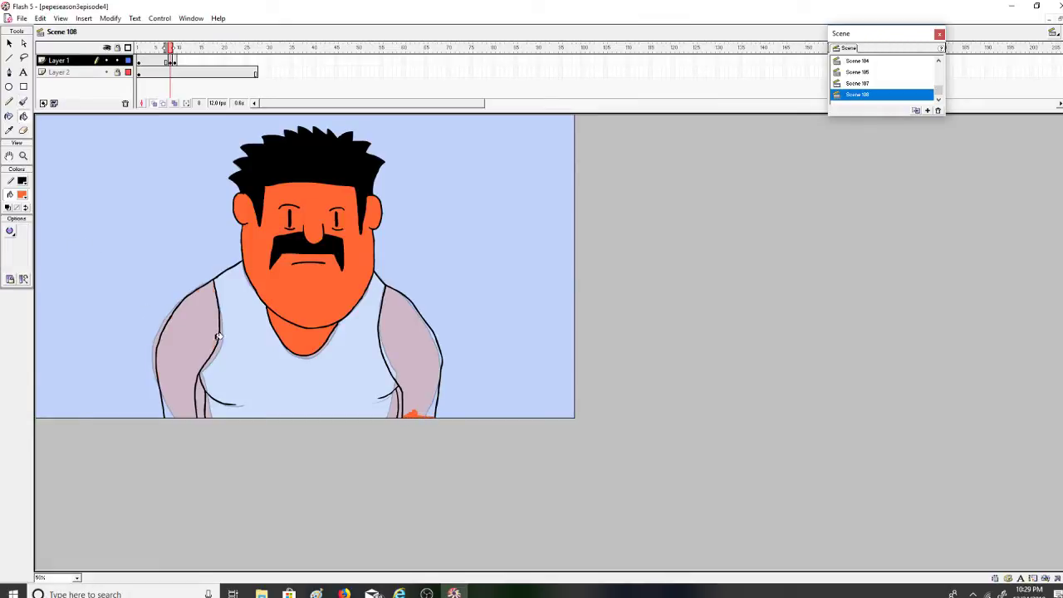
pyautogui.click(215, 335)
pyautogui.click(11, 233)
pyautogui.click(37, 263)
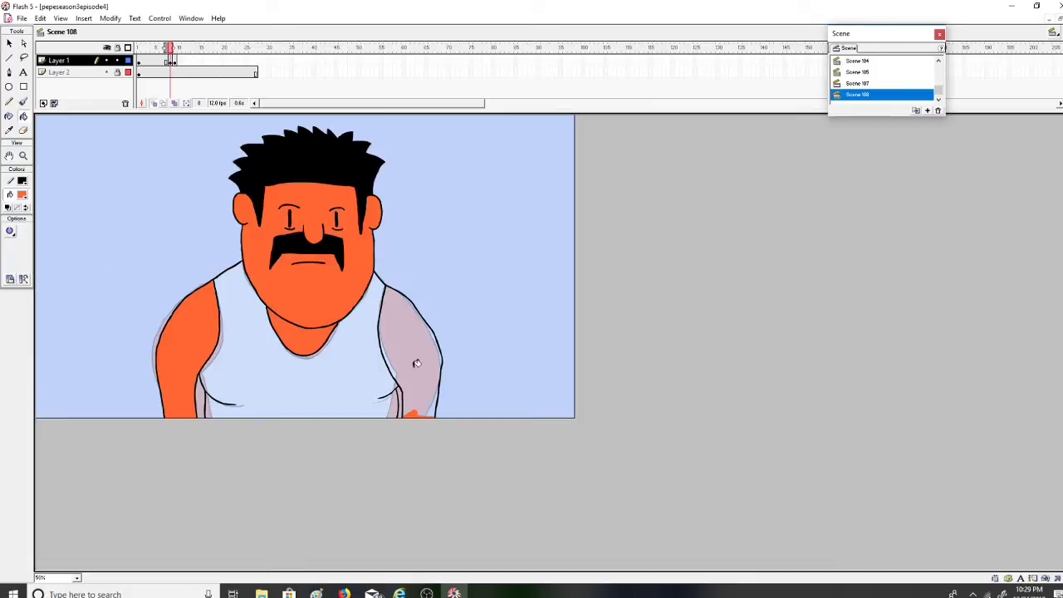
pyautogui.click(415, 364)
# Choose white as the fill colour and try filling the tank top on frame 8 with different gap-closing options
pyautogui.click(23, 196)
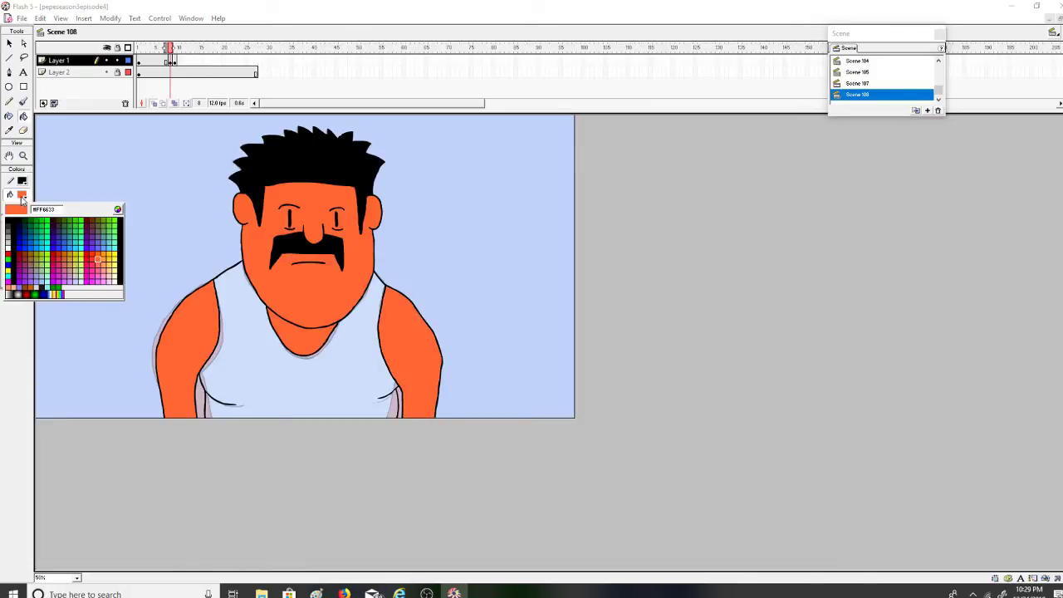
pyautogui.click(8, 245)
pyautogui.click(283, 353)
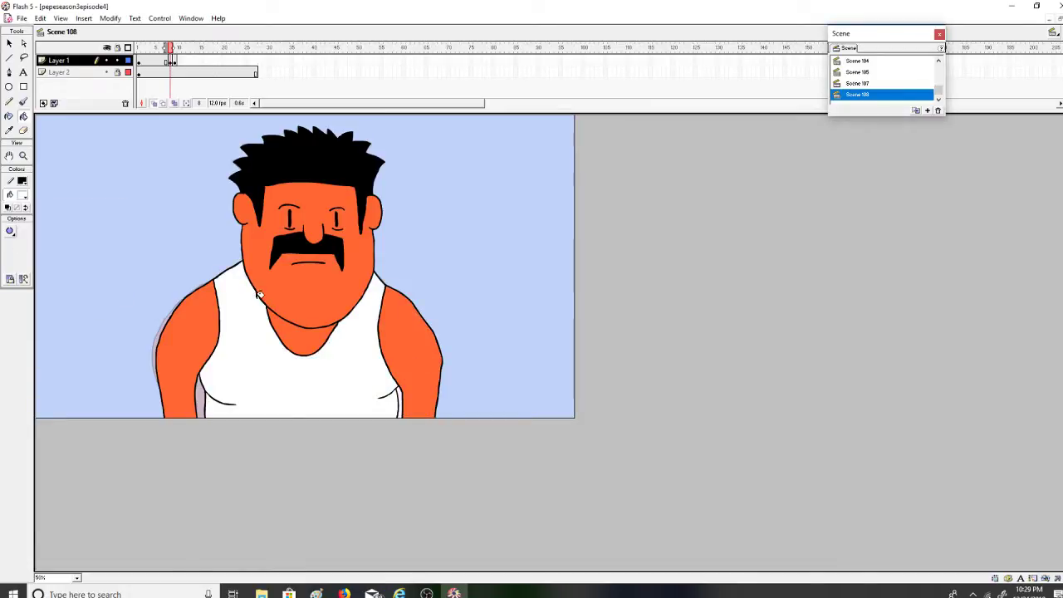
pyautogui.hotkey('ctrl', 'z')
pyautogui.click(10, 231)
pyautogui.click(33, 299)
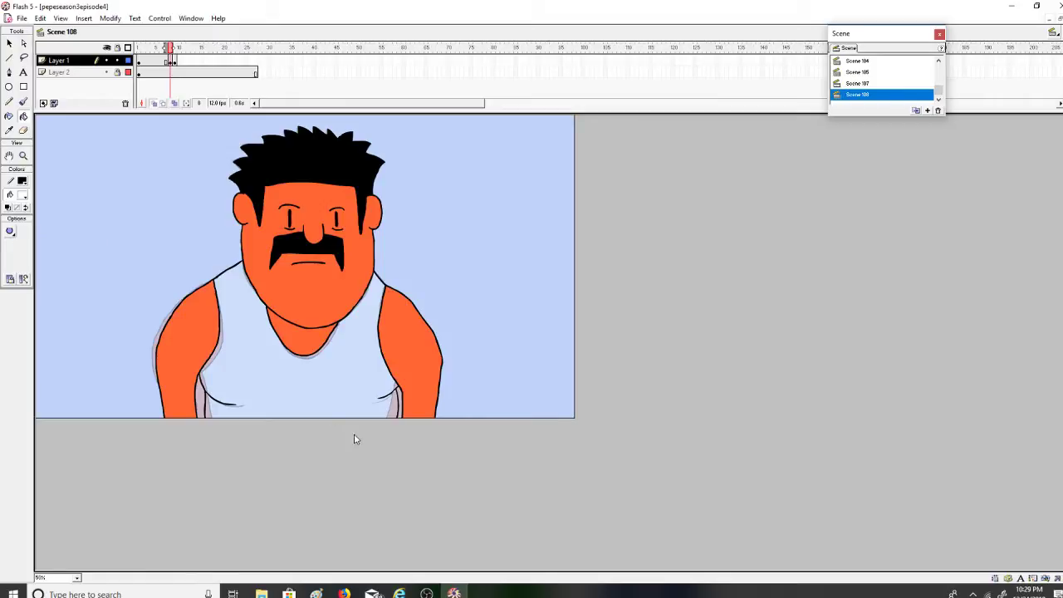
pyautogui.click(381, 400)
pyautogui.hotkey('ctrl', 'z')
pyautogui.click(22, 101)
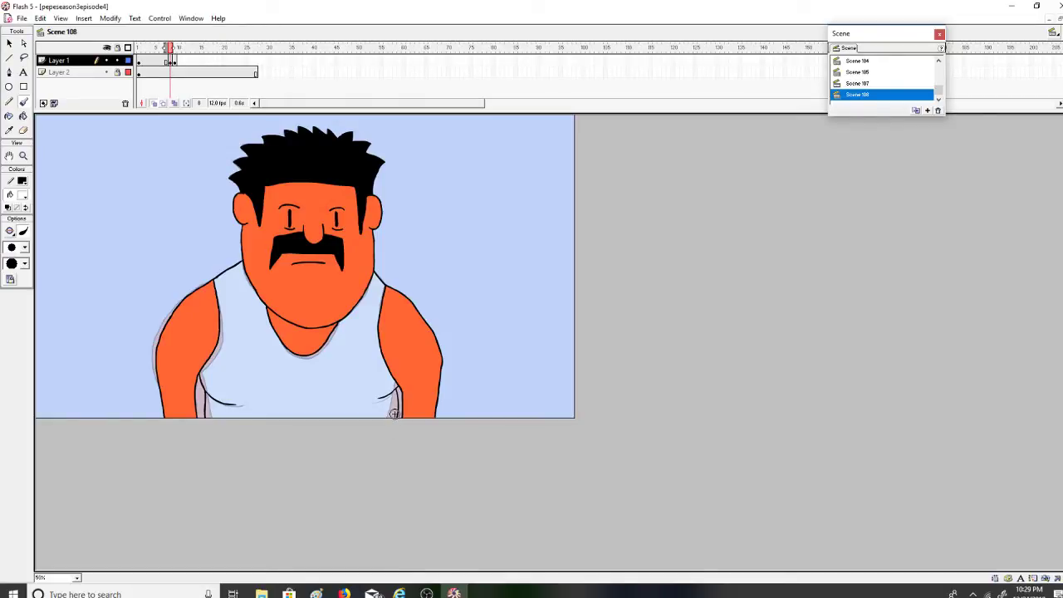
pyautogui.click(9, 115)
pyautogui.click(332, 379)
pyautogui.hotkey('ctrl', 'z')
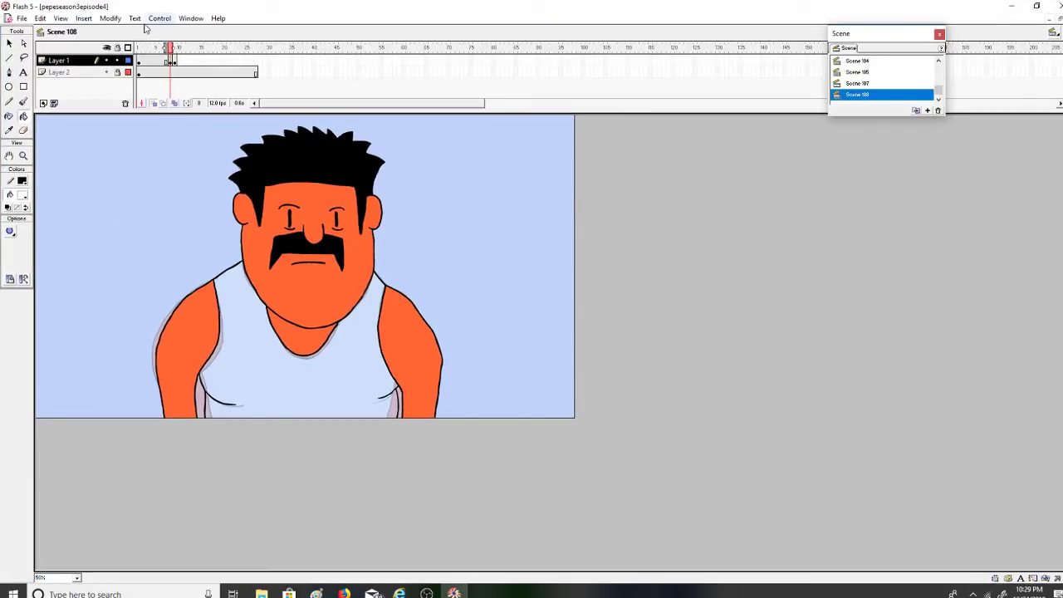
# Show the work area and close the gap at the tank top's lower right corner on frame 8 with a small black brush stroke
pyautogui.click(62, 23)
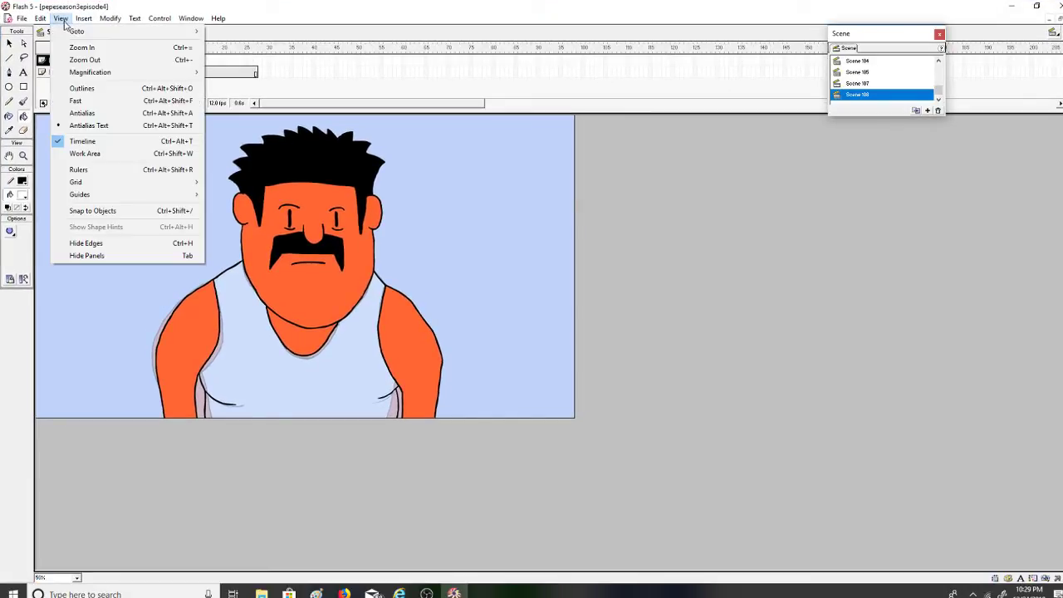
pyautogui.click(162, 154)
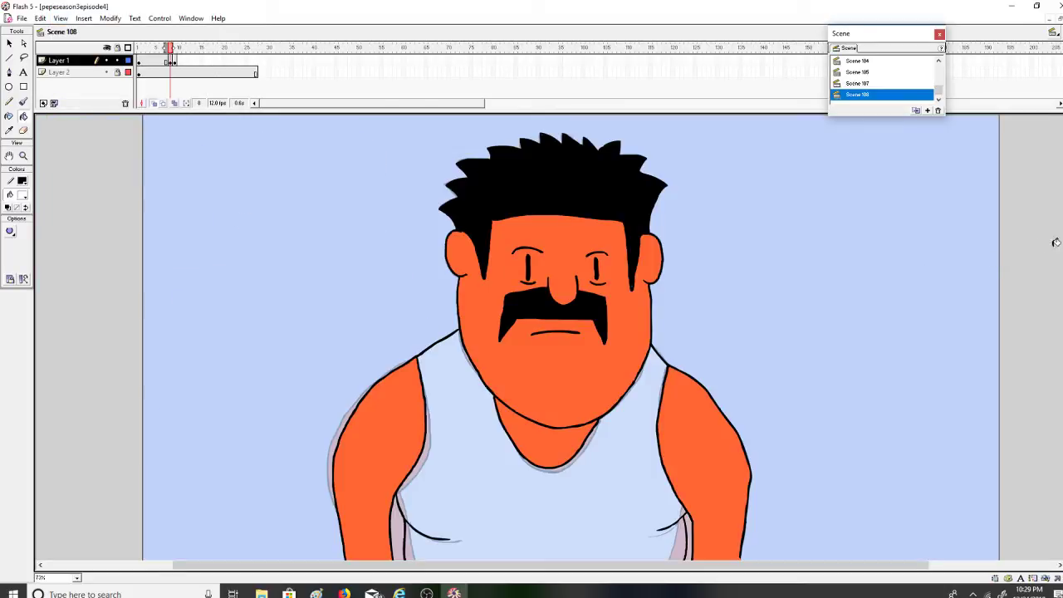
pyautogui.scroll(-3, 845, 377)
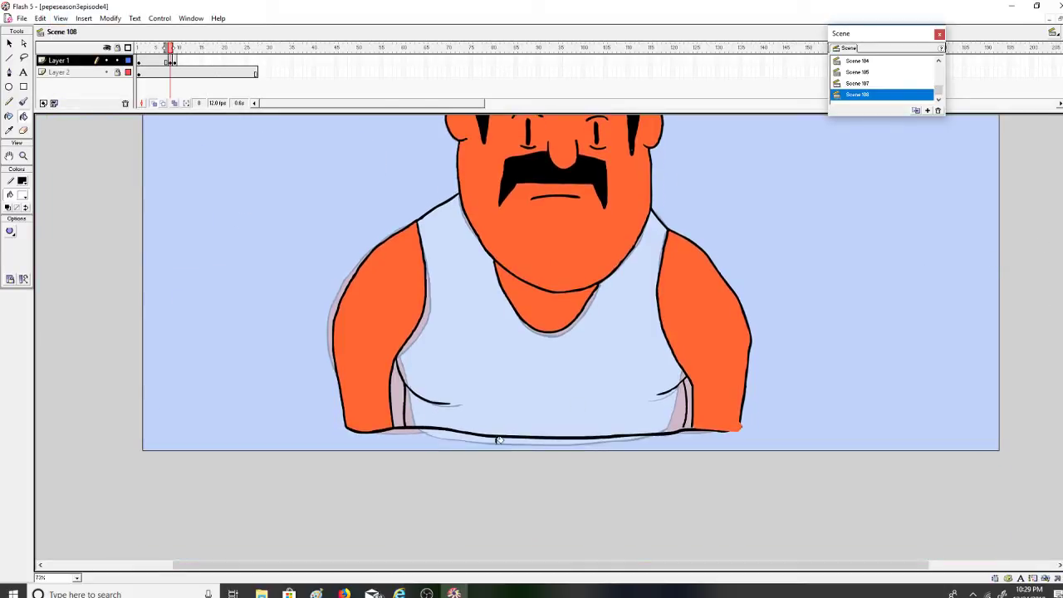
pyautogui.click(26, 102)
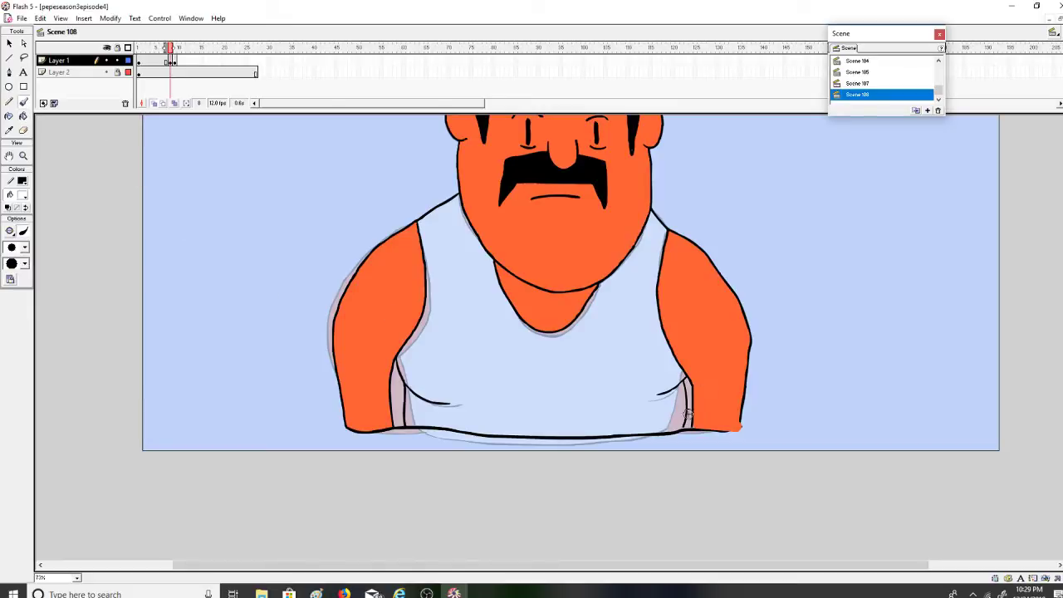
pyautogui.click(22, 194)
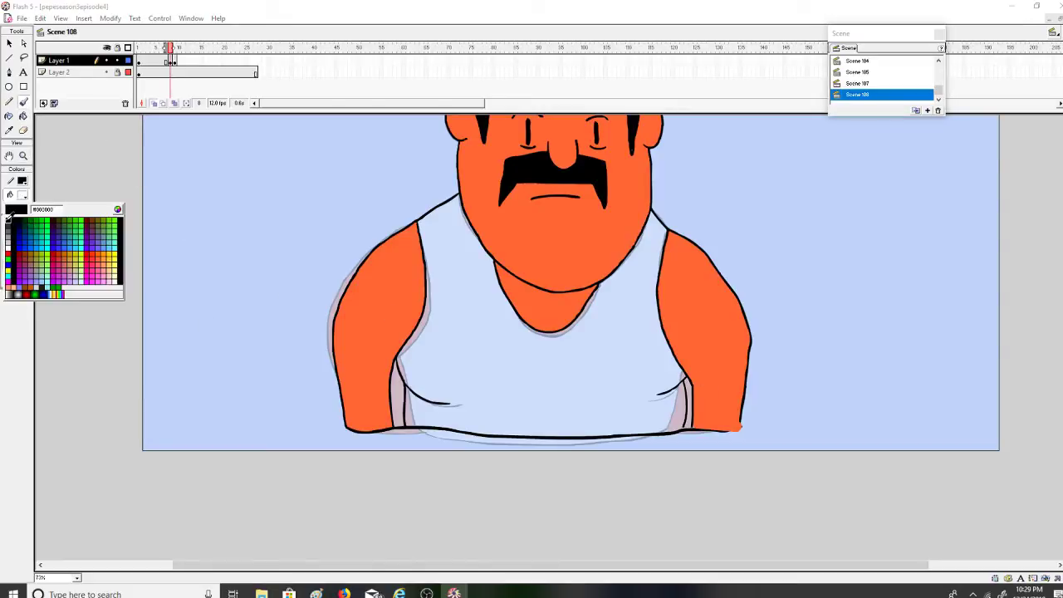
pyautogui.click(8, 217)
pyautogui.click(20, 247)
pyautogui.click(18, 265)
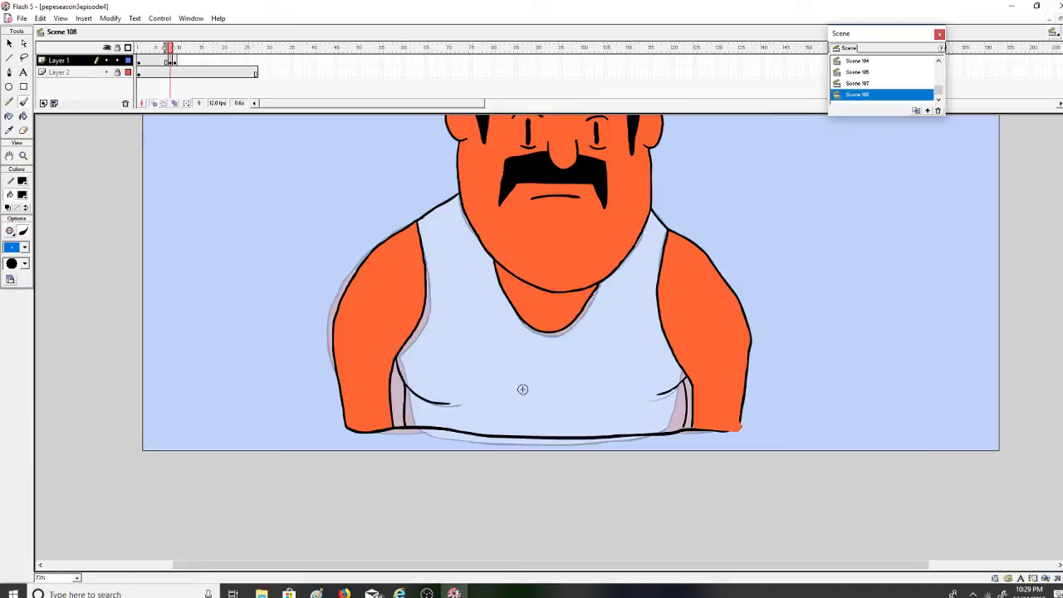
pyautogui.moveTo(685, 423); pyautogui.dragTo(683, 427)
# Fill the tank top on frame 8 with white using another gap-closing option, and advance to frame 9
pyautogui.click(23, 117)
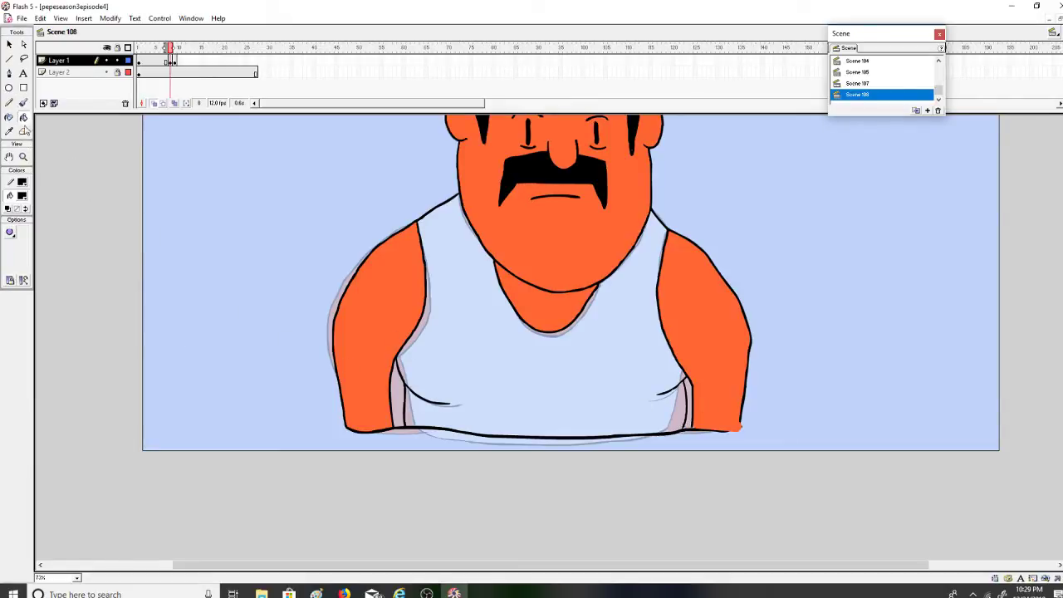
pyautogui.click(23, 195)
pyautogui.click(8, 249)
pyautogui.click(10, 233)
pyautogui.click(22, 254)
pyautogui.click(586, 350)
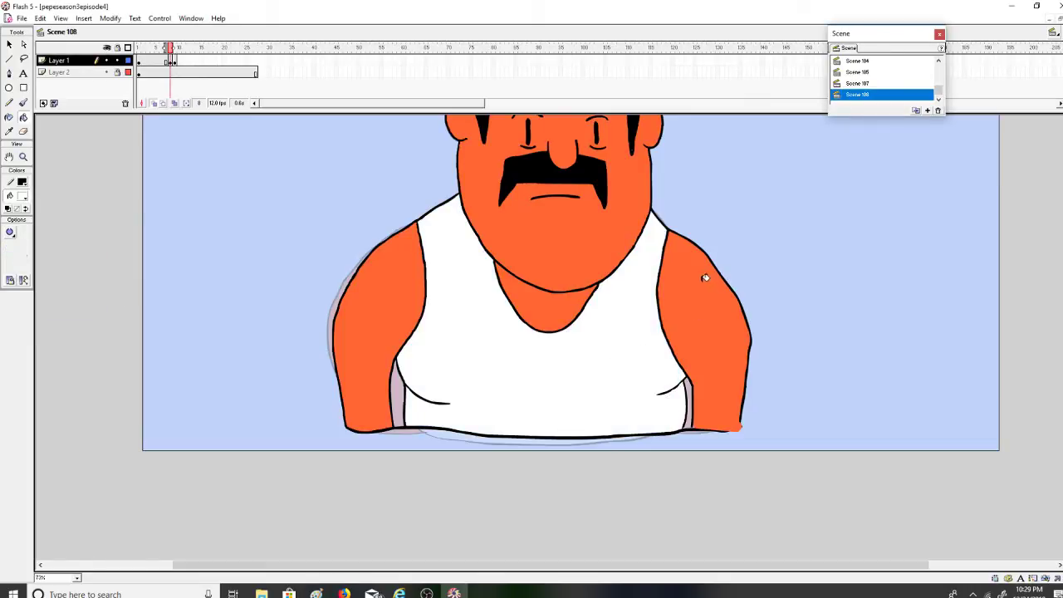
pyautogui.press('.')
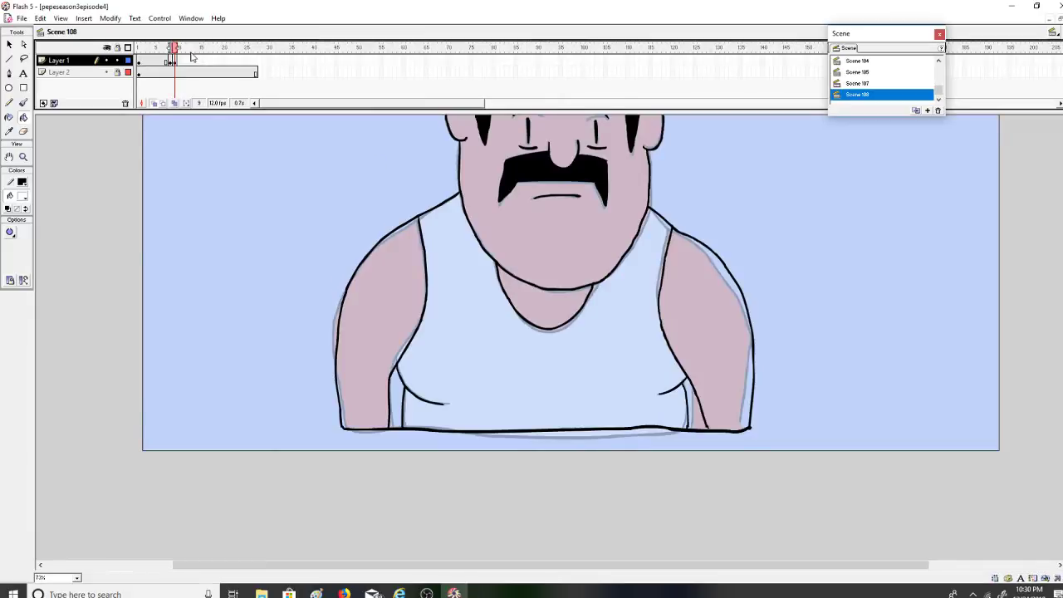
# Fill the tank top on frame 9 with white, and the face, neck and arms with the orange sampled from frame 8
pyautogui.click(450, 305)
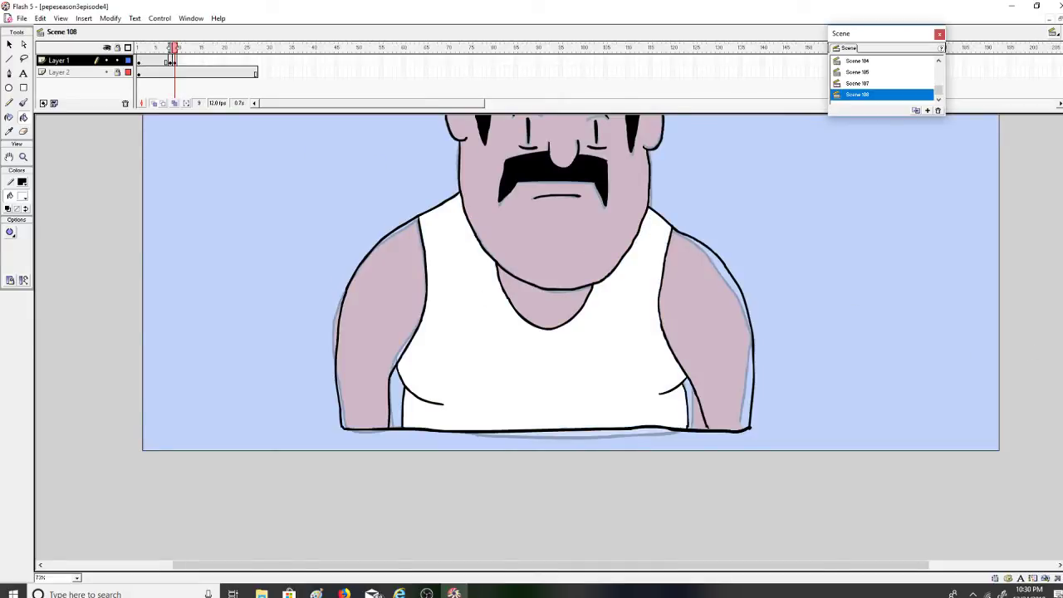
pyautogui.scroll(3, 172, 58)
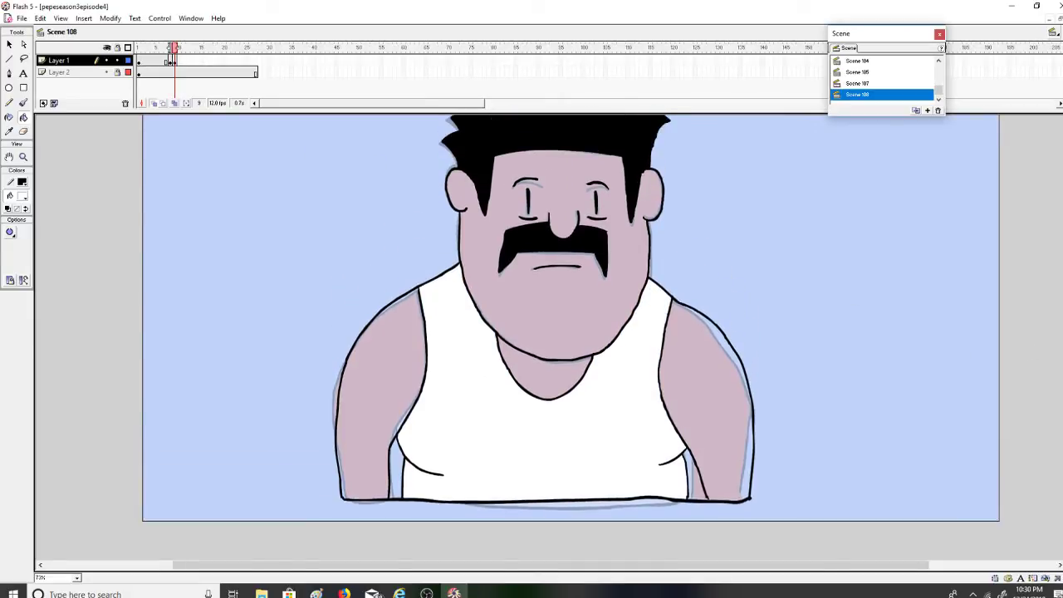
pyautogui.click(172, 58)
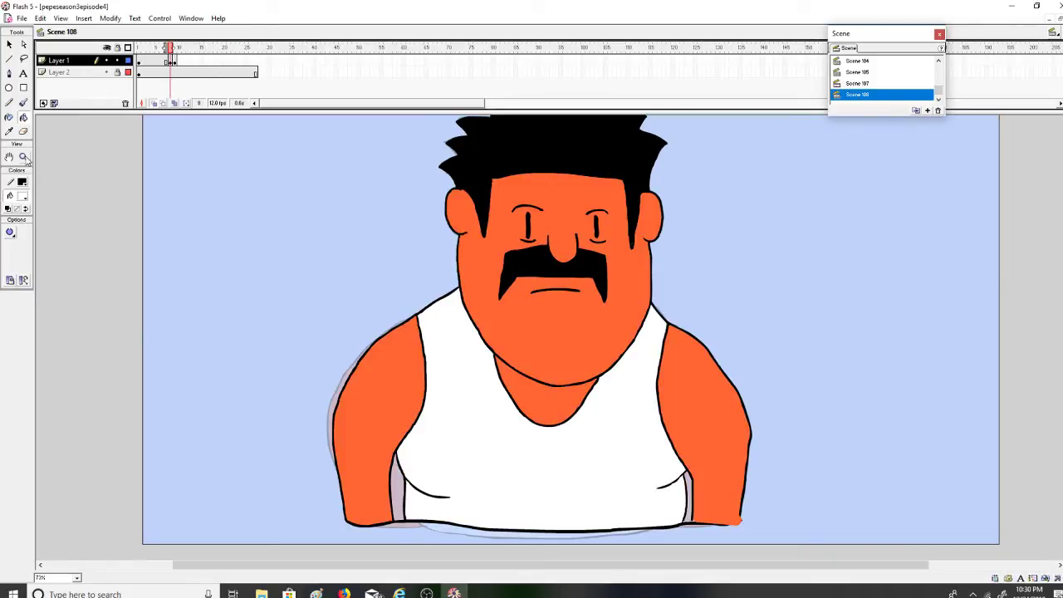
pyautogui.click(22, 196)
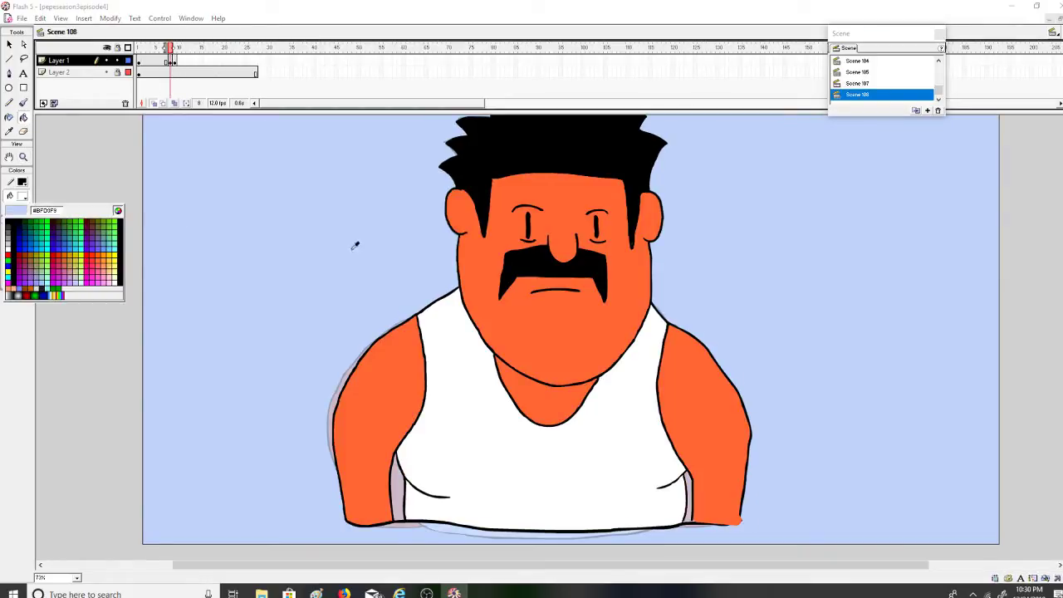
pyautogui.click(494, 304)
pyautogui.moveTo(187, 47); pyautogui.dragTo(176, 52)
pyautogui.click(484, 298)
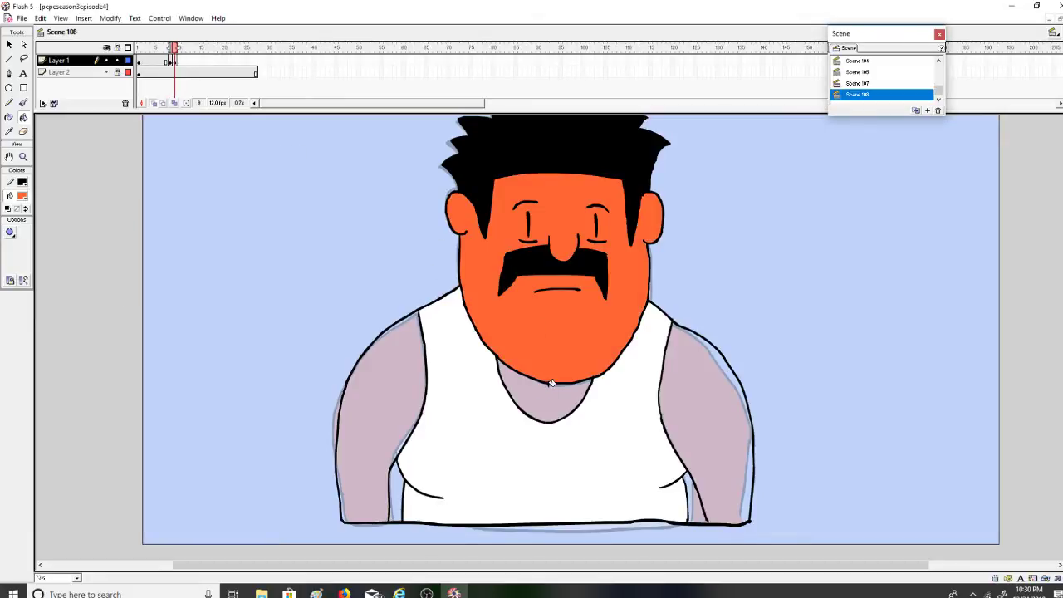
pyautogui.click(550, 387)
pyautogui.click(664, 404)
pyautogui.click(396, 408)
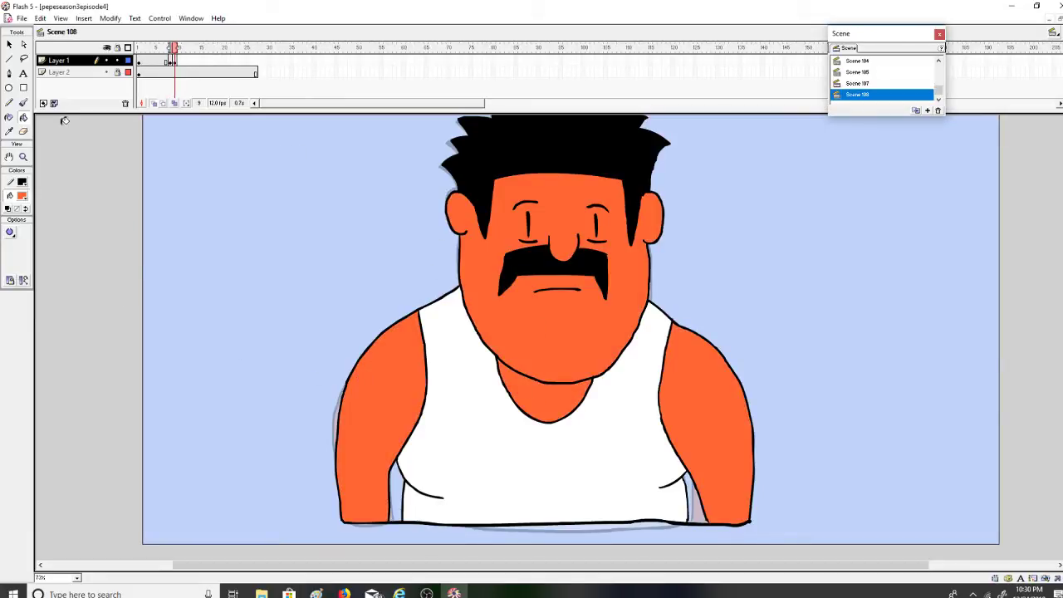
# Hide the work area and insert a keyframe at frame 27 of Layer 1 to hold the last drawing
pyautogui.click(61, 17)
pyautogui.click(92, 152)
pyautogui.click(23, 156)
pyautogui.click(24, 232)
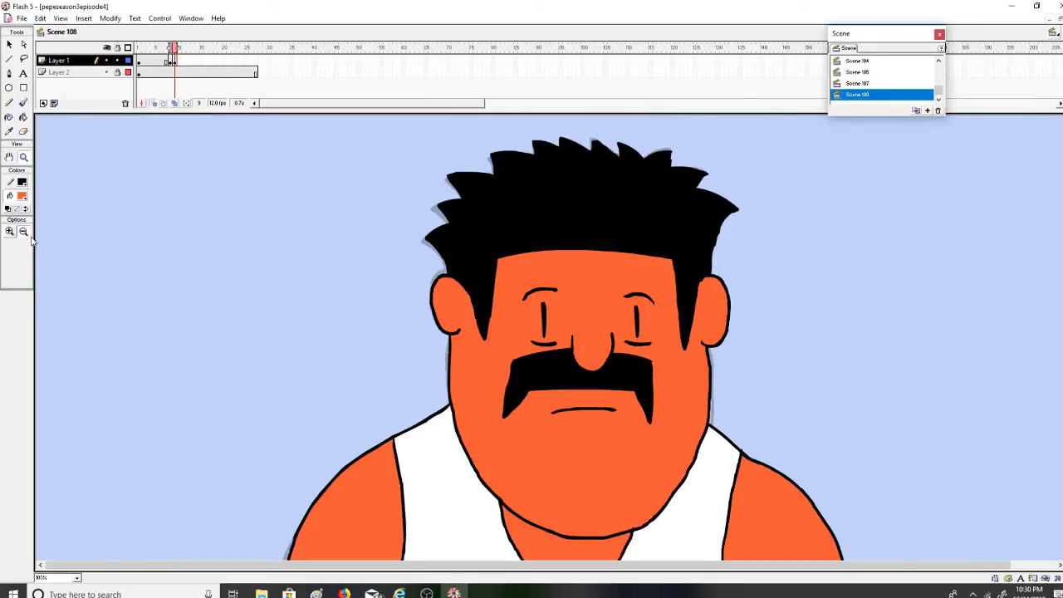
pyautogui.click(145, 203)
pyautogui.click(180, 61)
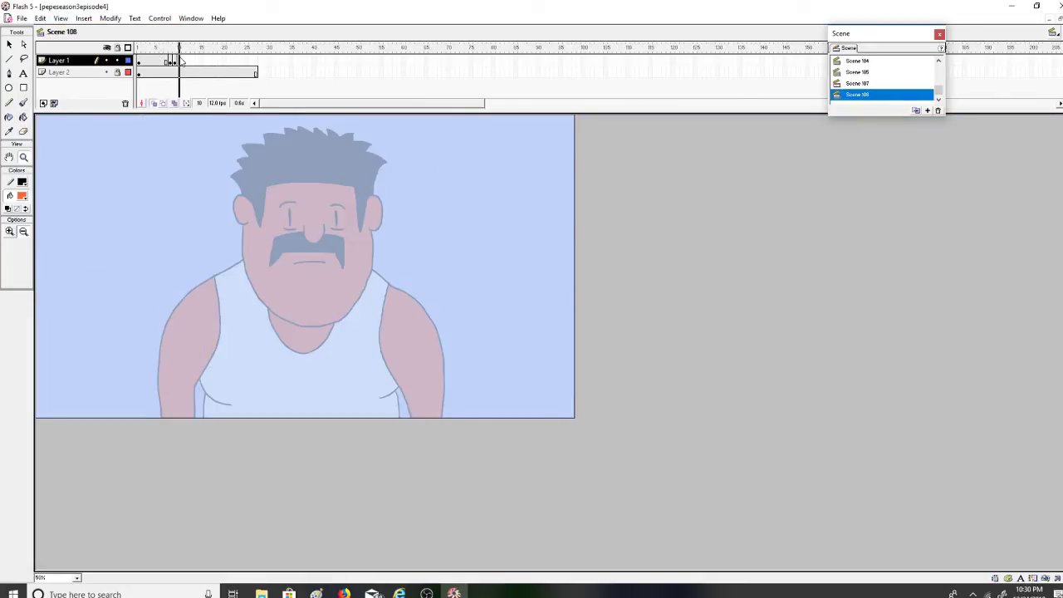
pyautogui.click(174, 62)
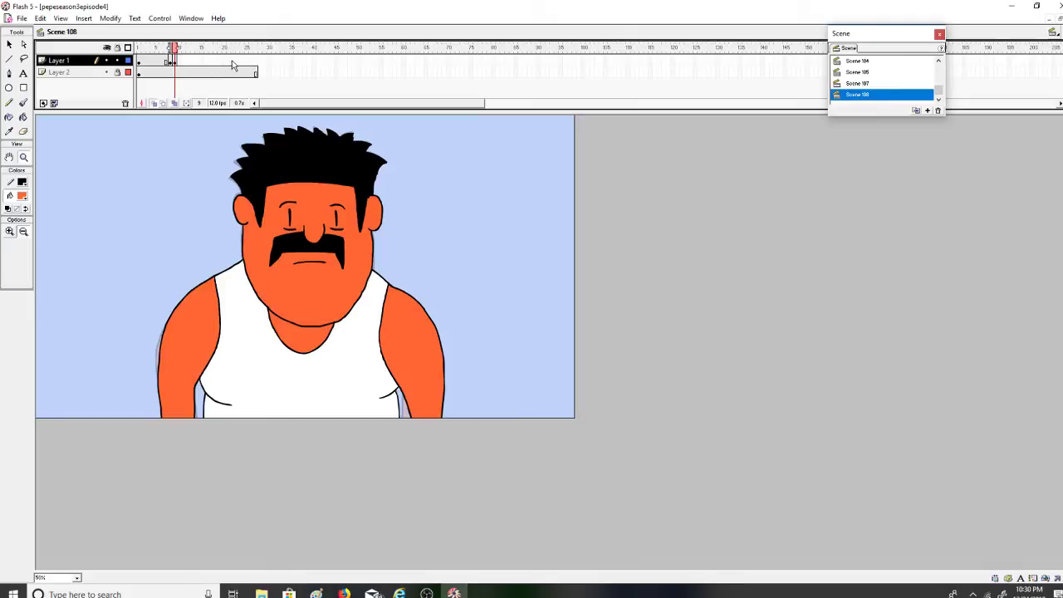
pyautogui.rightClick(256, 65)
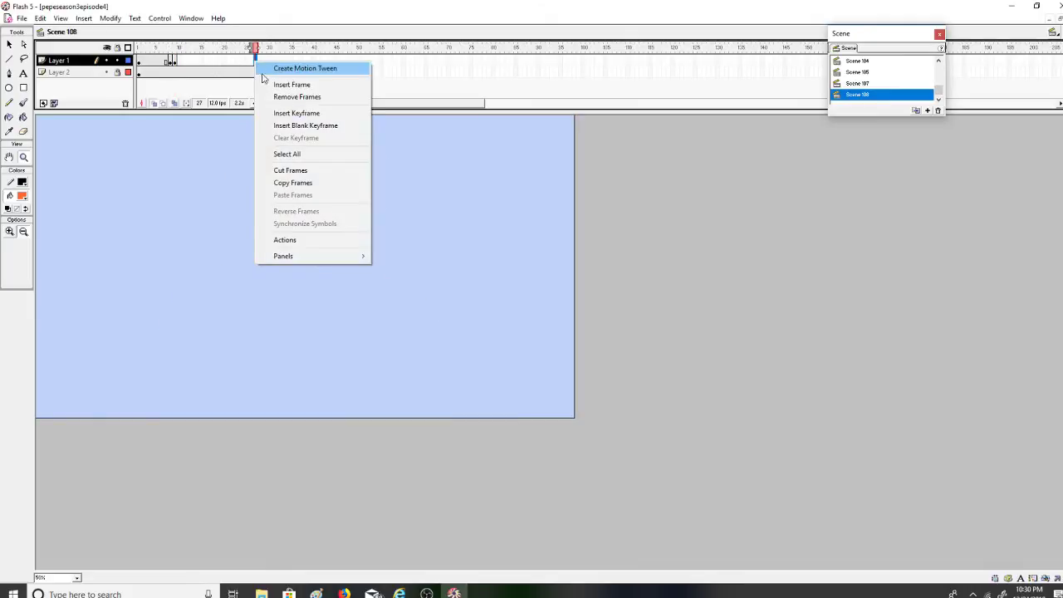
pyautogui.click(287, 112)
# Play Scene 108 from frame 1 to check the animation
pyautogui.moveTo(254, 47); pyautogui.dragTo(139, 47)
pyautogui.click(156, 19)
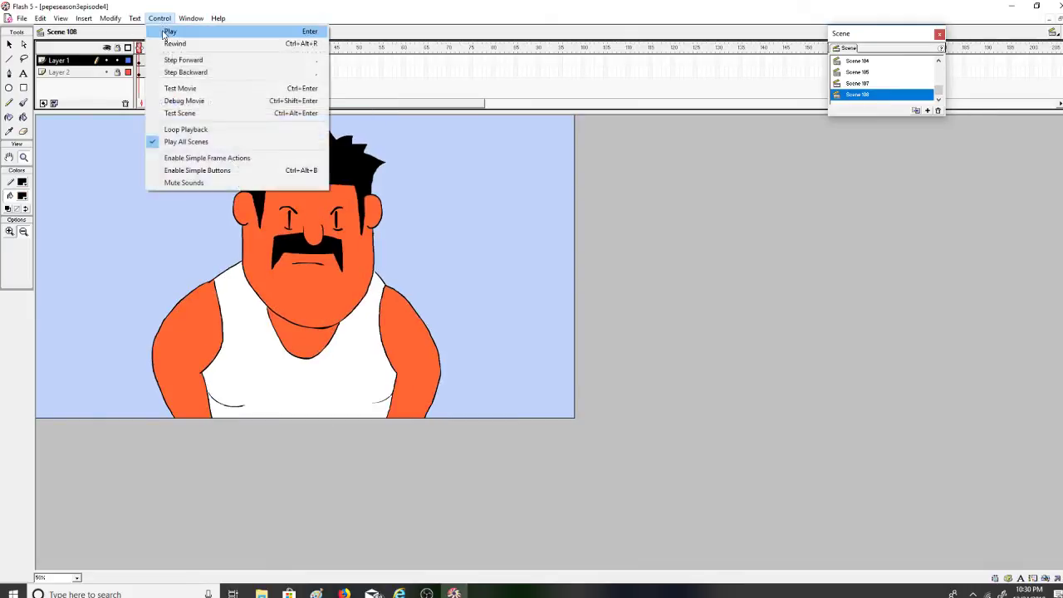
pyautogui.click(167, 33)
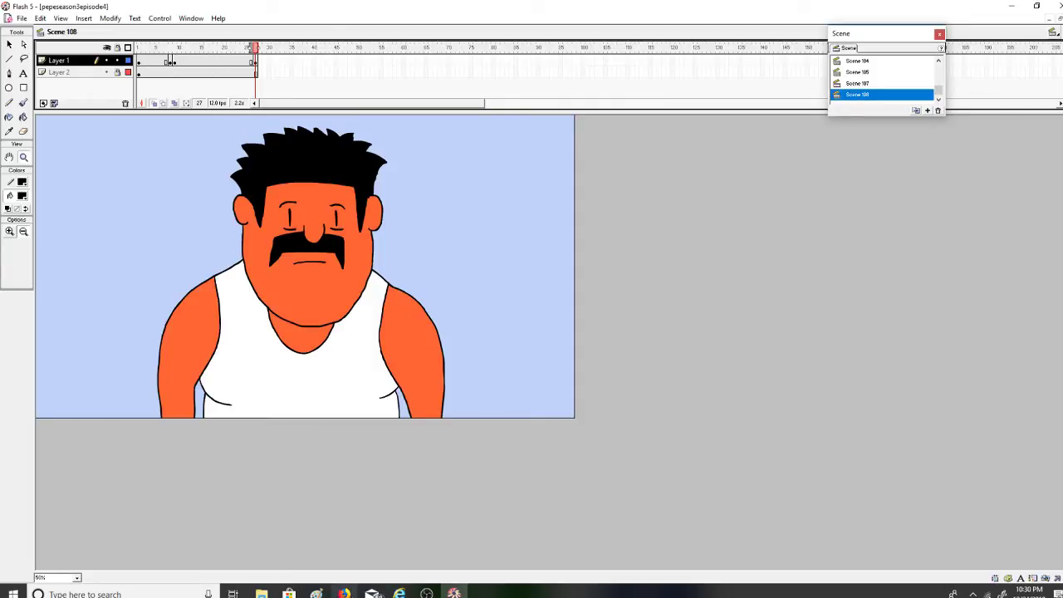
pyautogui.click(344, 593)
pyautogui.click(344, 594)
# Close the Scene panel and insert a new scene with the work area shown around its stage
pyautogui.click(939, 36)
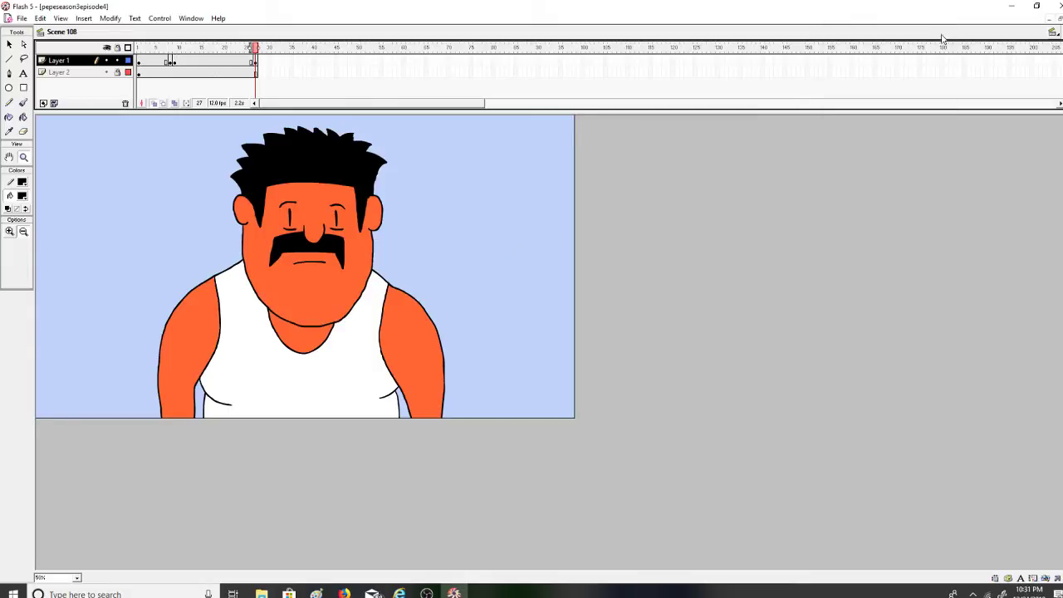
pyautogui.click(84, 19)
pyautogui.click(124, 174)
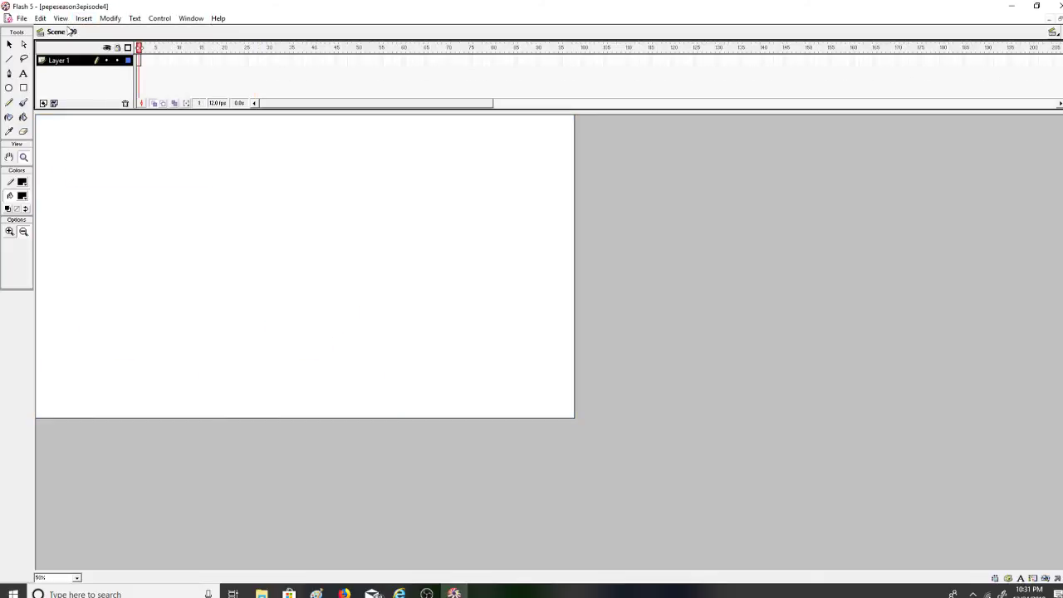
pyautogui.click(60, 18)
pyautogui.click(107, 152)
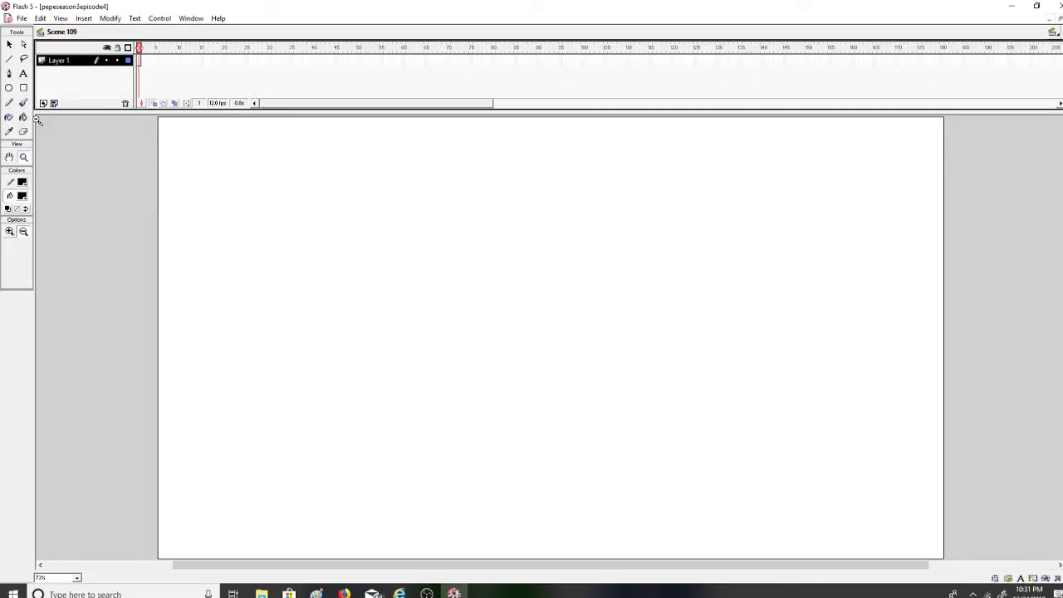
pyautogui.click(11, 233)
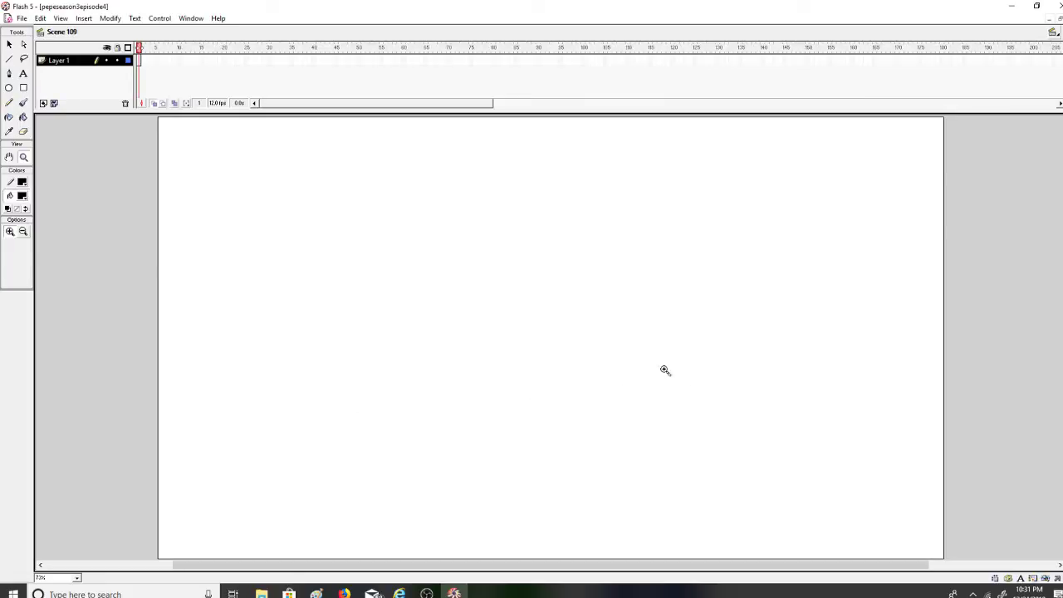
# Adjust the brush size and draw the sideways man's round face outline and upper ear in black on frame 1
pyautogui.click(23, 102)
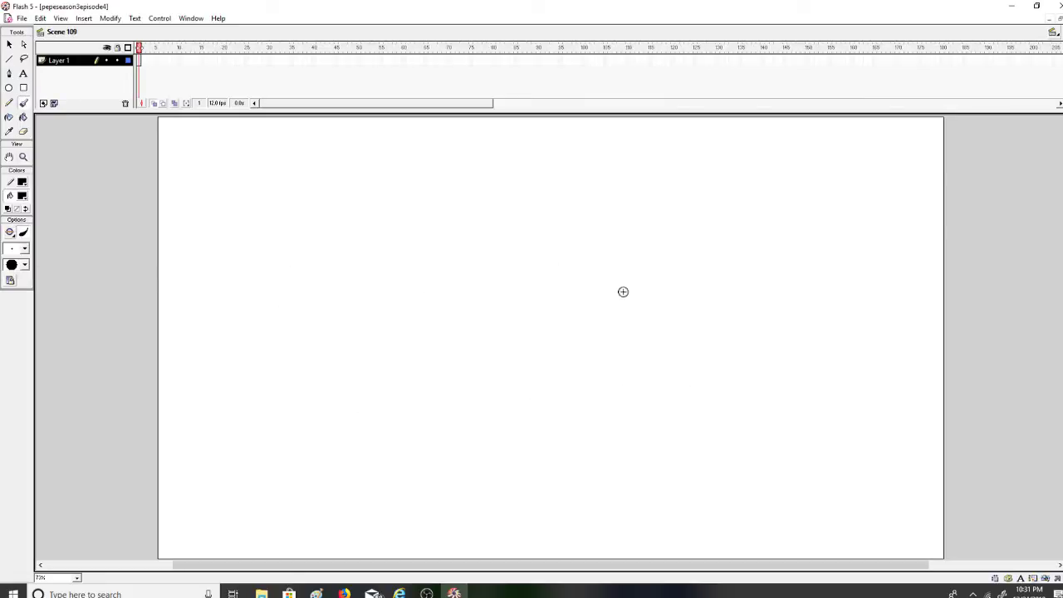
pyautogui.moveTo(599, 288)
pyautogui.mouseDown()
pyautogui.moveTo(593, 271)
pyautogui.moveTo(566, 274)
pyautogui.moveTo(588, 285)
pyautogui.moveTo(587, 299)
pyautogui.mouseUp()
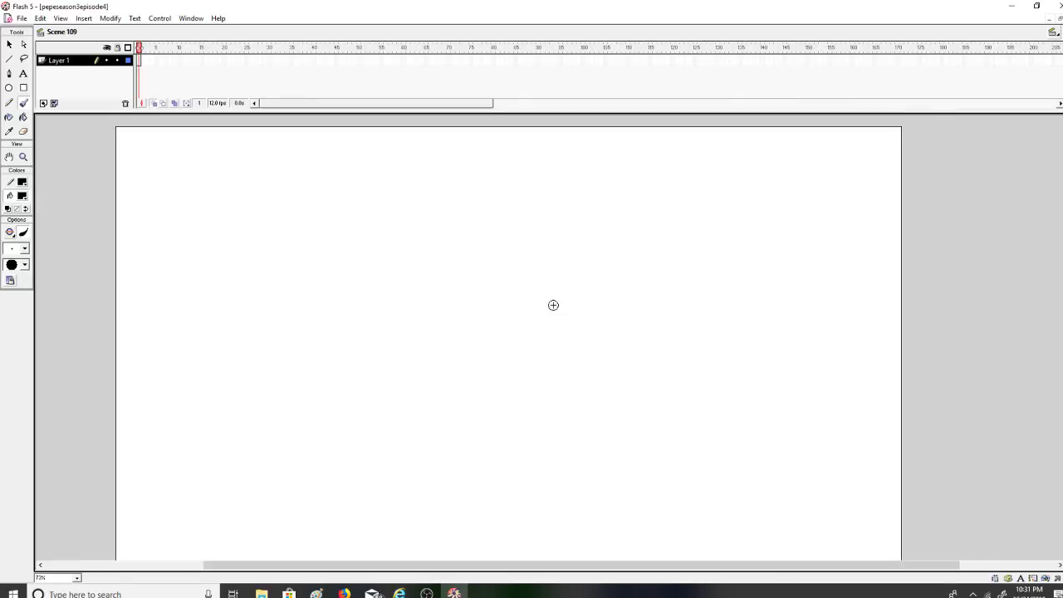
pyautogui.moveTo(606, 347); pyautogui.dragTo(573, 322)
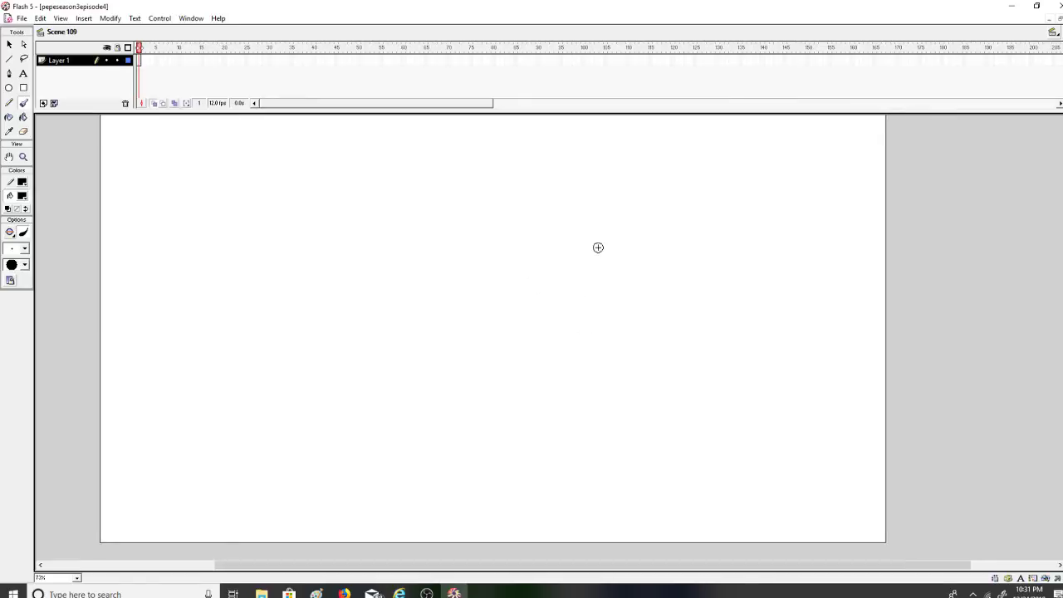
pyautogui.moveTo(612, 229); pyautogui.dragTo(622, 239)
pyautogui.hotkey('ctrl', 'z')
pyautogui.hotkey('ctrl', 'z')
pyautogui.click(24, 248)
pyautogui.click(24, 277)
pyautogui.hotkey('ctrl', 'z')
pyautogui.moveTo(591, 244)
pyautogui.mouseDown()
pyautogui.moveTo(609, 234)
pyautogui.moveTo(586, 239)
pyautogui.mouseUp()
pyautogui.hotkey('ctrl', 'z')
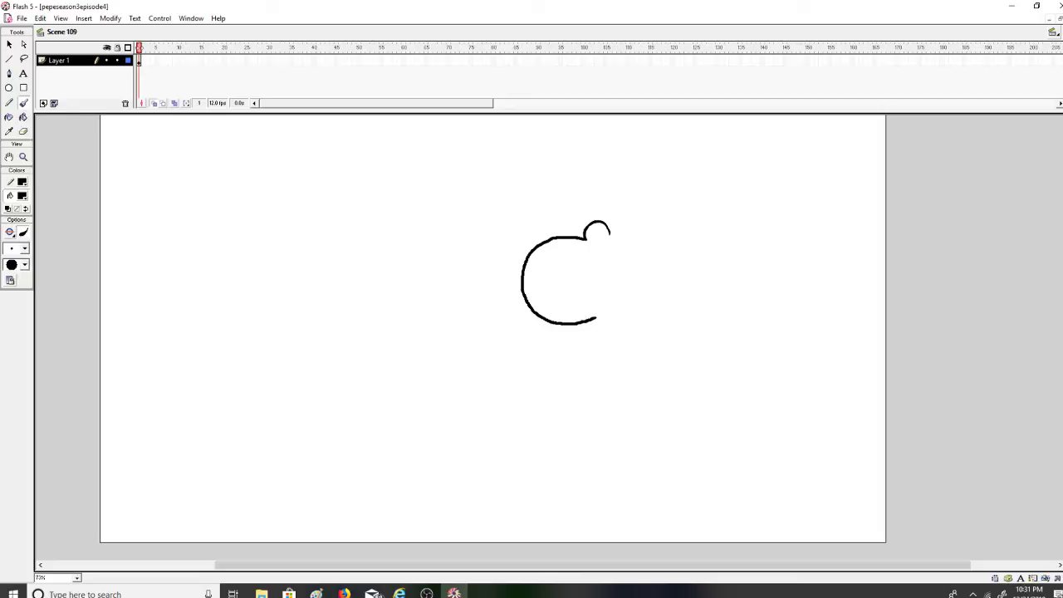
# Draw the sideways head's lower ear, spiky hair outline and hairline with black brush strokes
pyautogui.moveTo(595, 318)
pyautogui.mouseDown()
pyautogui.moveTo(598, 330)
pyautogui.moveTo(618, 314)
pyautogui.mouseUp()
pyautogui.hotkey('ctrl', 'z')
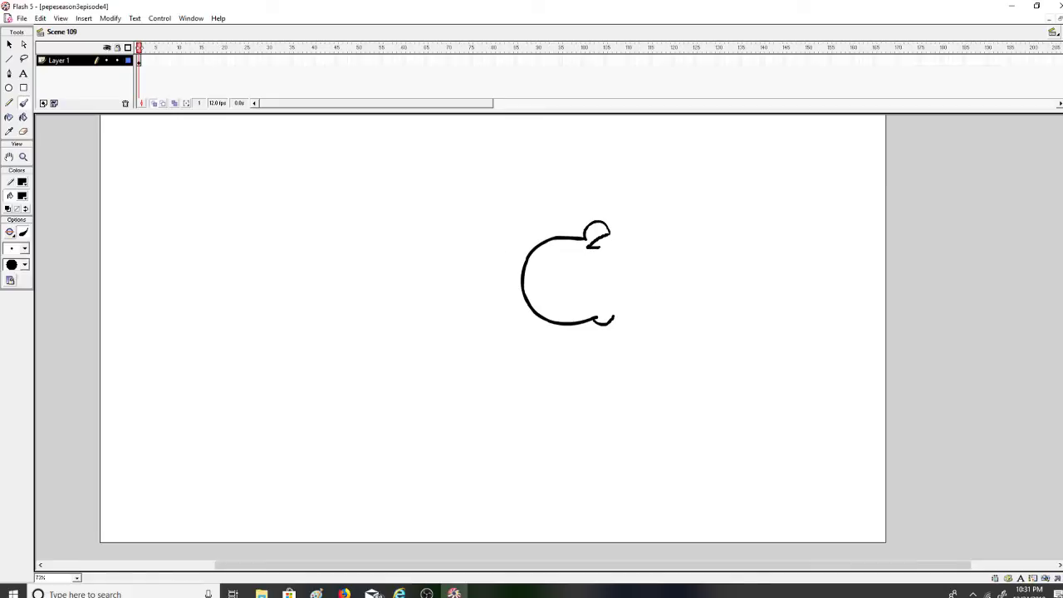
pyautogui.moveTo(591, 244)
pyautogui.mouseDown()
pyautogui.moveTo(612, 235)
pyautogui.moveTo(620, 243)
pyautogui.mouseUp()
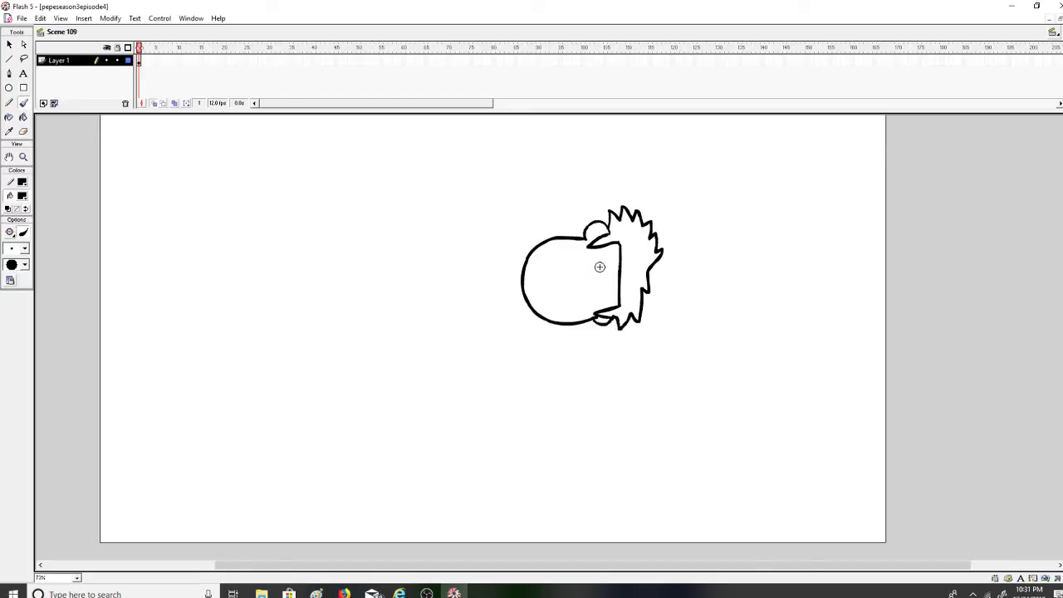
# Draw the eyes, nose, moustache and mouth inside the sideways face with black strokes, undoing the misdrawn ones
pyautogui.moveTo(601, 261); pyautogui.dragTo(590, 277)
pyautogui.hotkey('ctrl', 'z')
pyautogui.moveTo(589, 276); pyautogui.dragTo(584, 300)
pyautogui.hotkey('ctrl', 'z')
pyautogui.moveTo(577, 275); pyautogui.dragTo(578, 276)
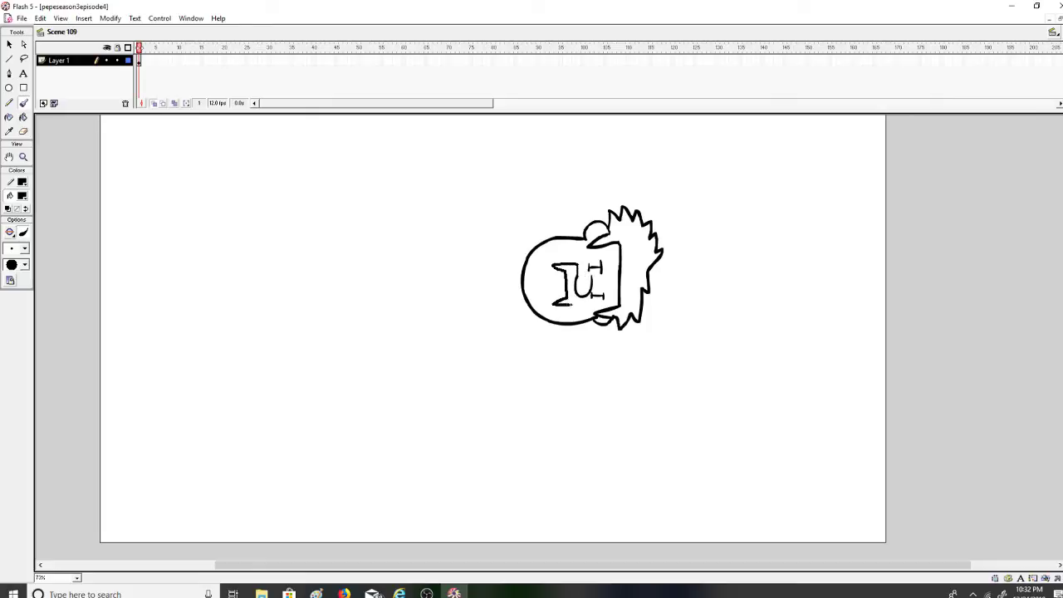
pyautogui.moveTo(557, 296)
pyautogui.mouseDown()
pyautogui.moveTo(557, 273)
pyautogui.moveTo(555, 293)
pyautogui.mouseUp()
pyautogui.hotkey('ctrl', 'z')
pyautogui.moveTo(548, 239)
pyautogui.mouseDown()
pyautogui.moveTo(466, 214)
pyautogui.moveTo(442, 242)
pyautogui.moveTo(433, 300)
pyautogui.mouseUp()
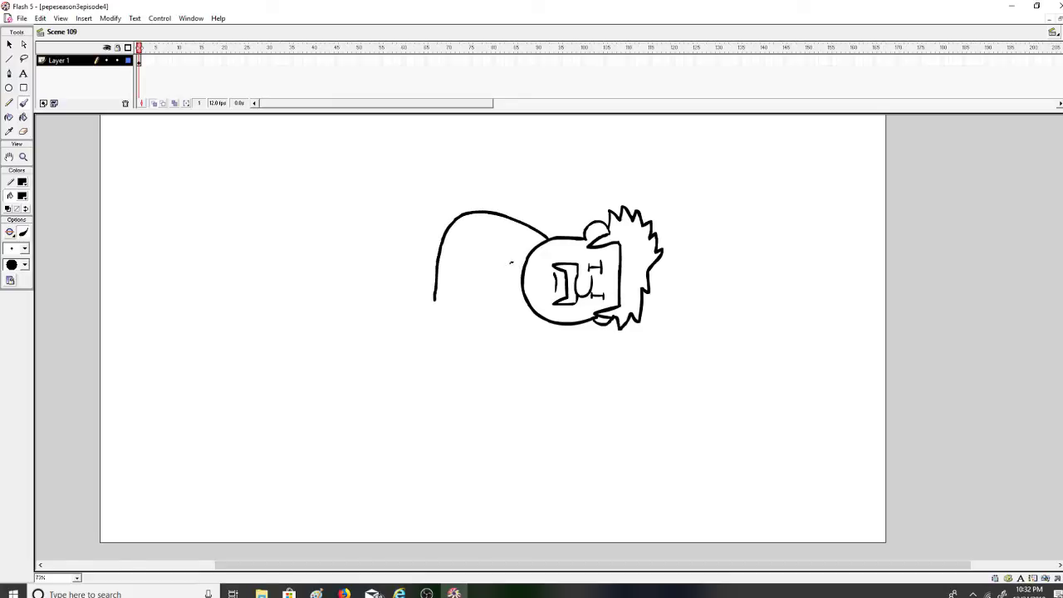
pyautogui.hotkey('ctrl', 'z')
pyautogui.hotkey('ctrl', 'z')
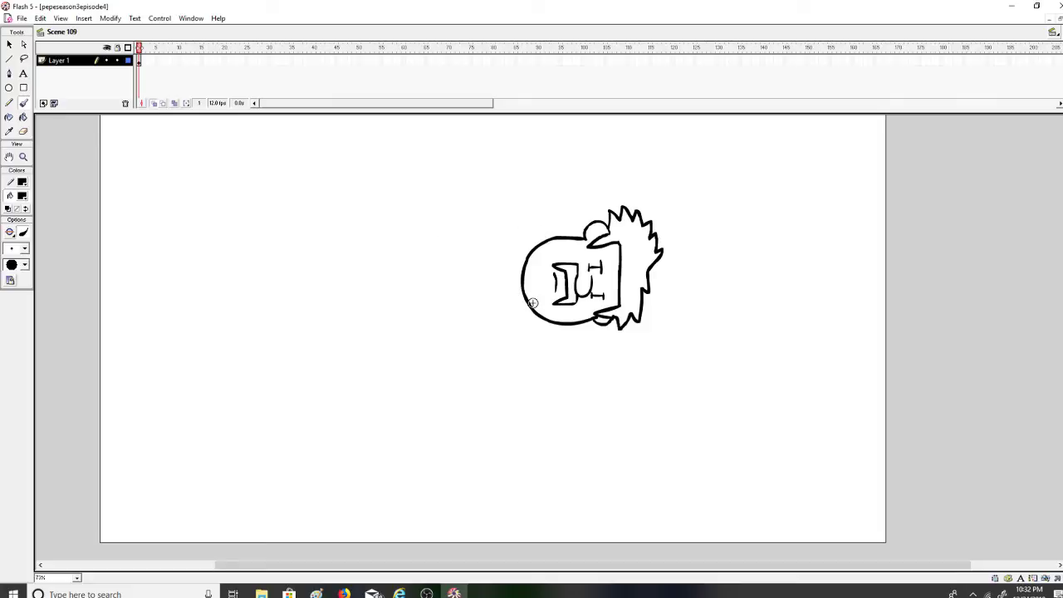